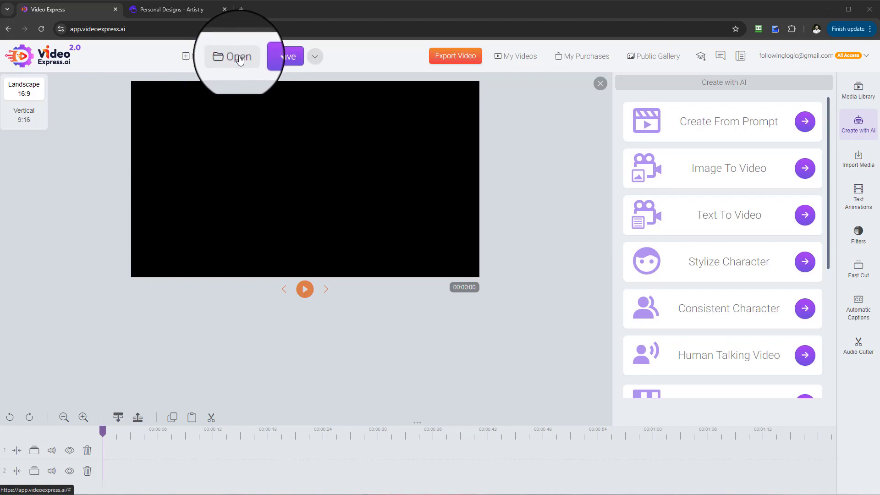
Open the saved project "Product Holding".
click(238, 57)
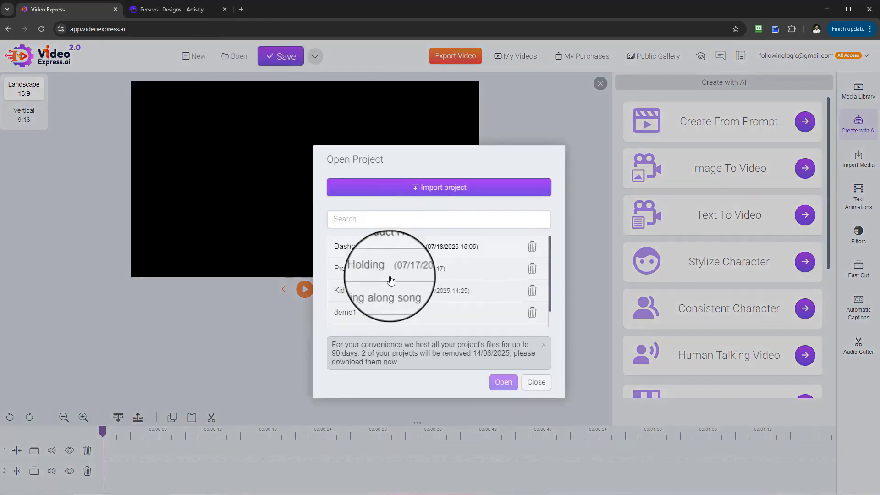
click(379, 274)
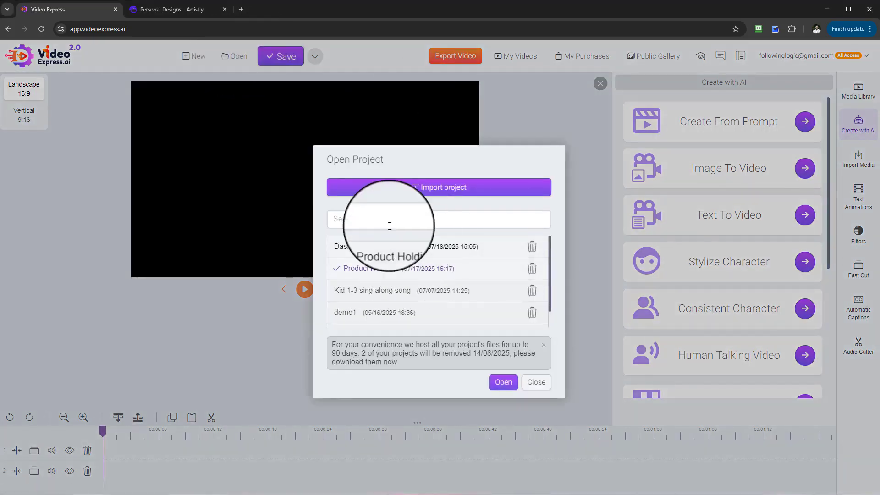
click(498, 386)
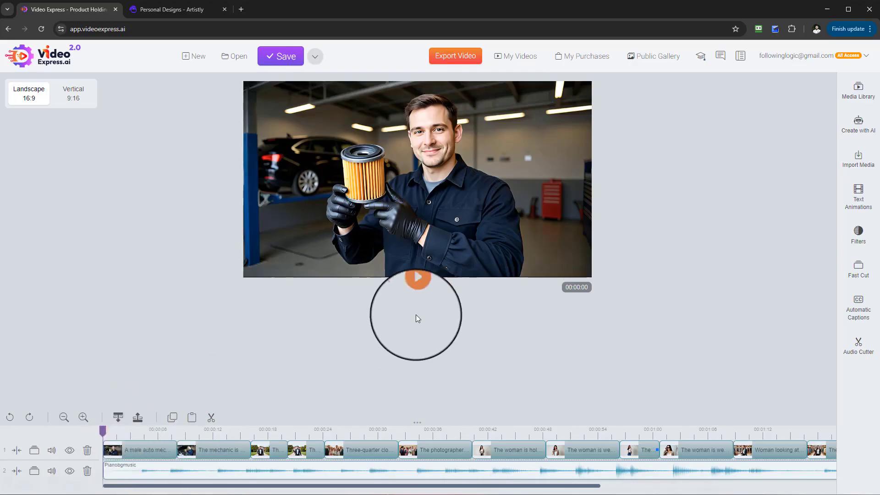
Play back the opening mechanic clips and the first photographer clips of the project.
click(417, 292)
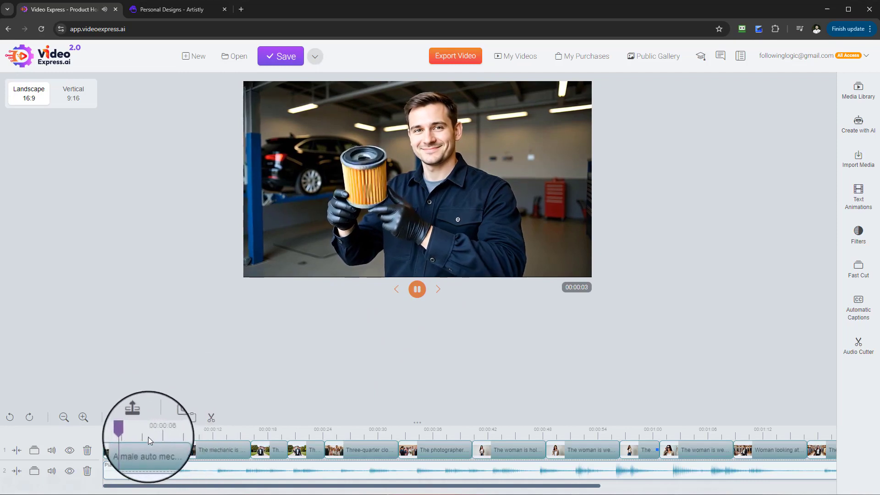
click(263, 431)
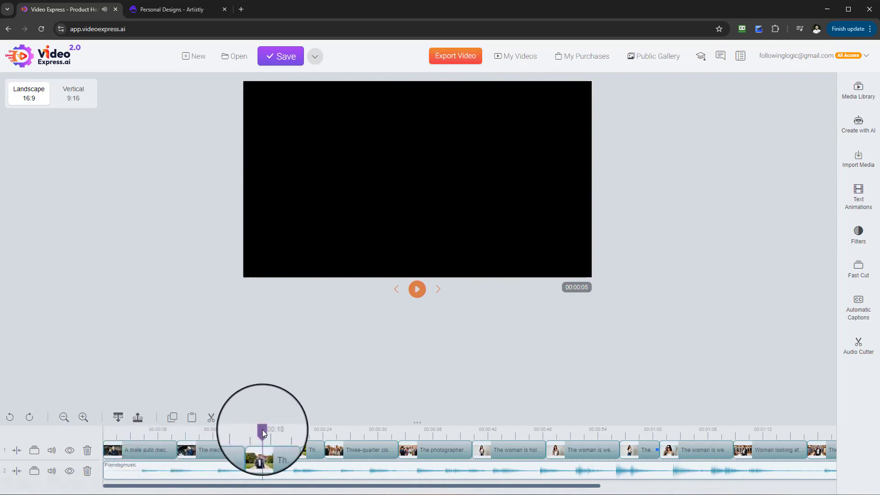
drag(262, 430, 248, 432)
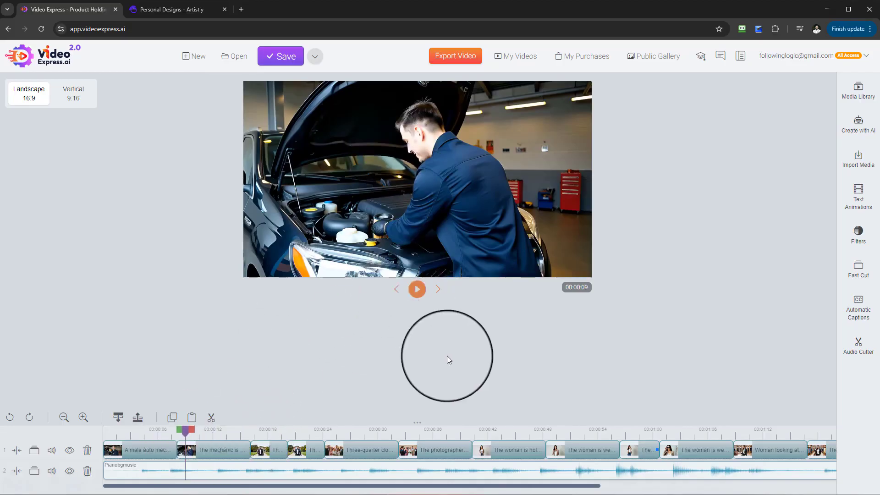
click(417, 289)
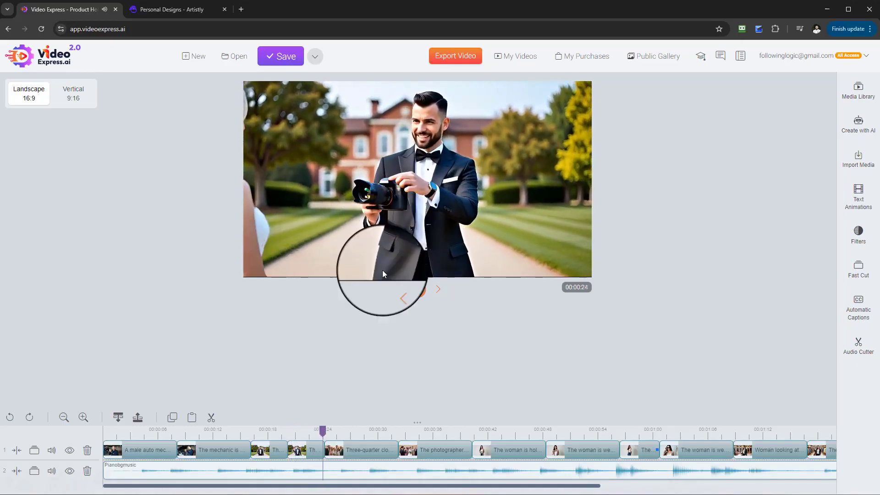
Preview the wedding photographer clip from about 32 seconds and the clip of the woman holding sunglasses.
click(395, 434)
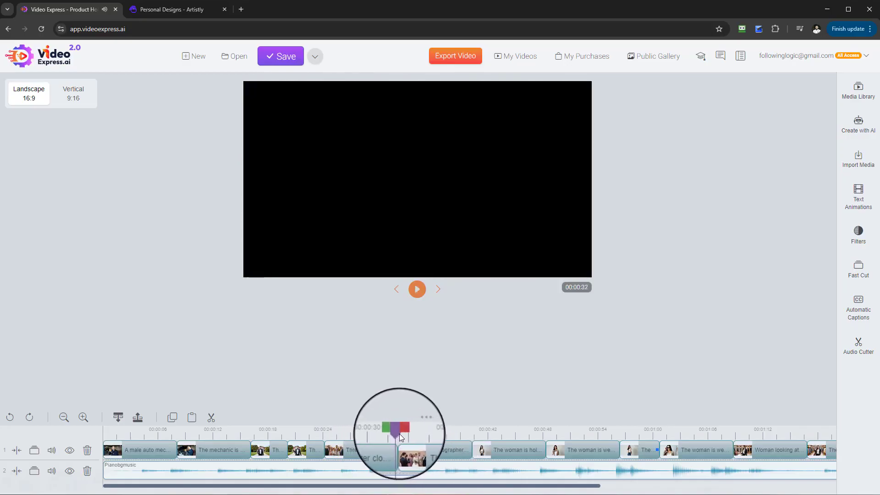
click(417, 289)
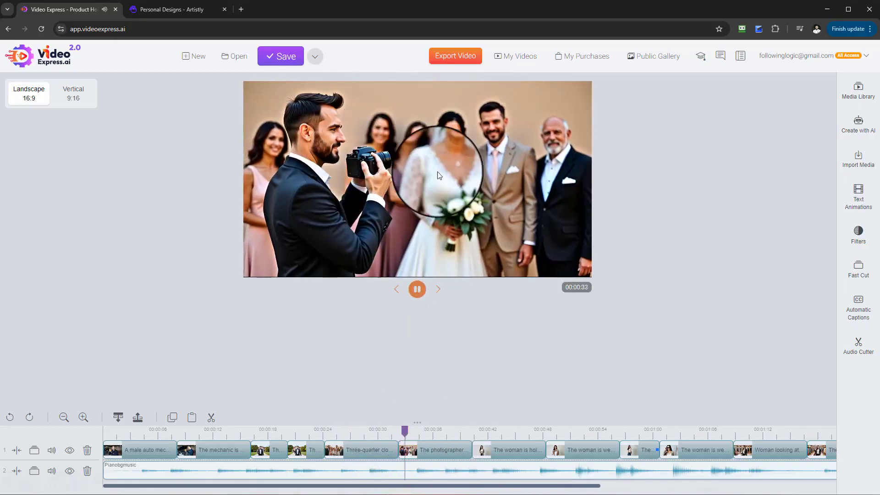
click(417, 289)
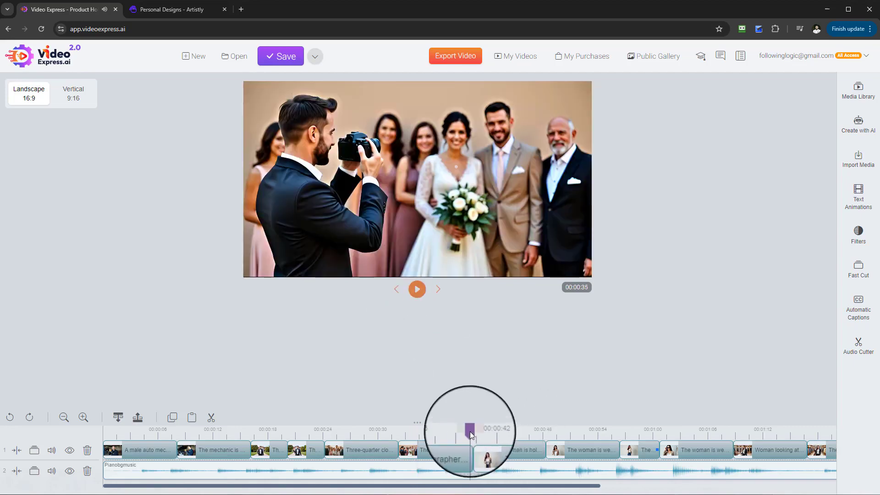
click(417, 290)
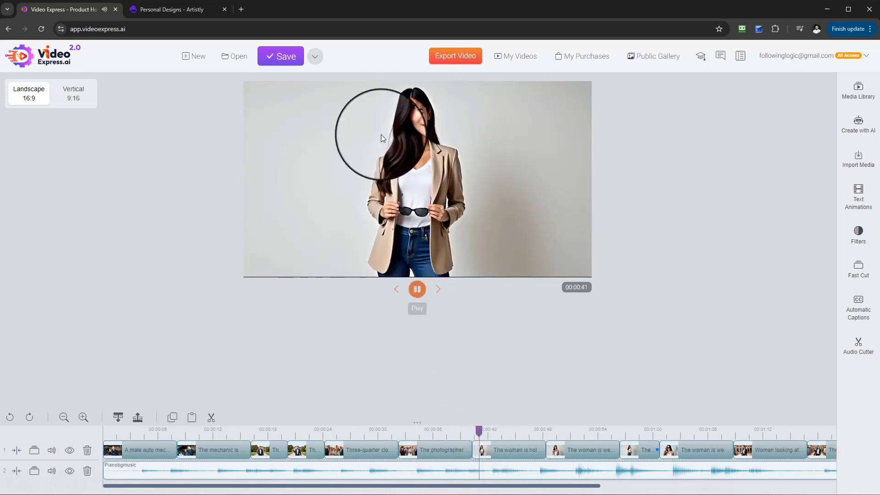
Preview the remaining sunglasses and handbag clips, then the clip of the man with the drone near the project's end.
drag(548, 488, 729, 486)
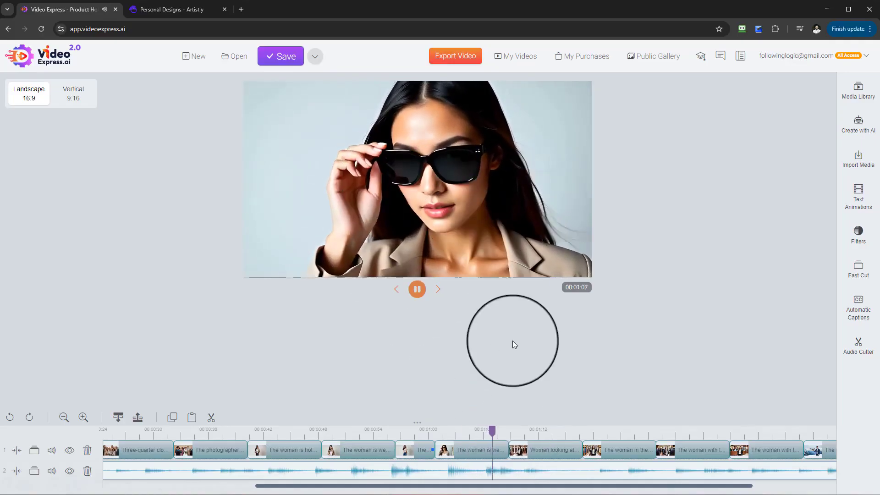
drag(535, 487, 631, 488)
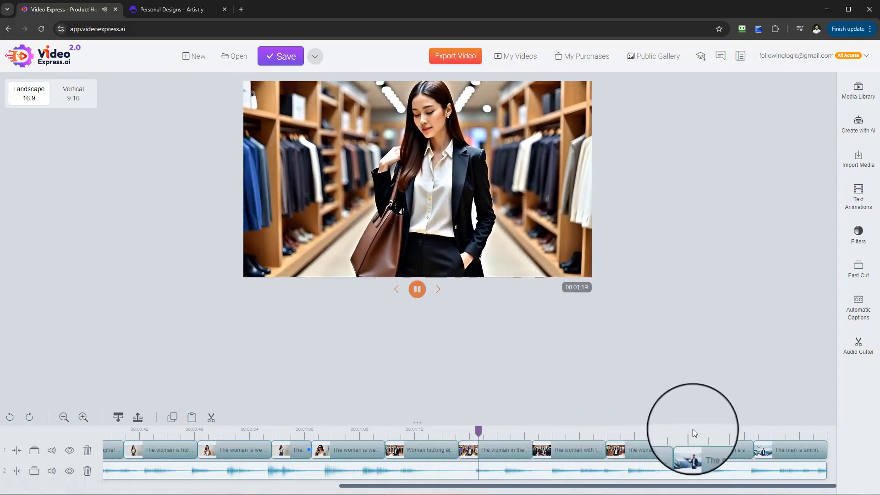
click(681, 433)
click(417, 290)
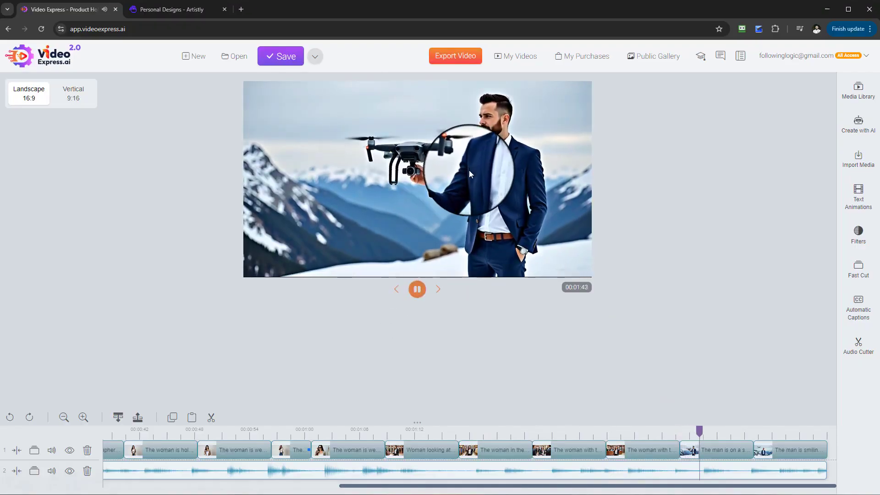
Open the saved project "Dashcam Product Holding" and play it from the beginning.
click(285, 56)
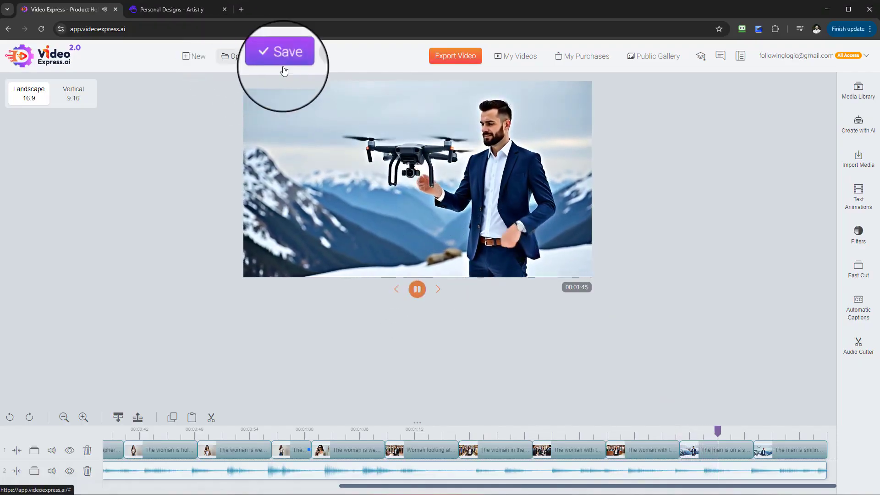
click(235, 57)
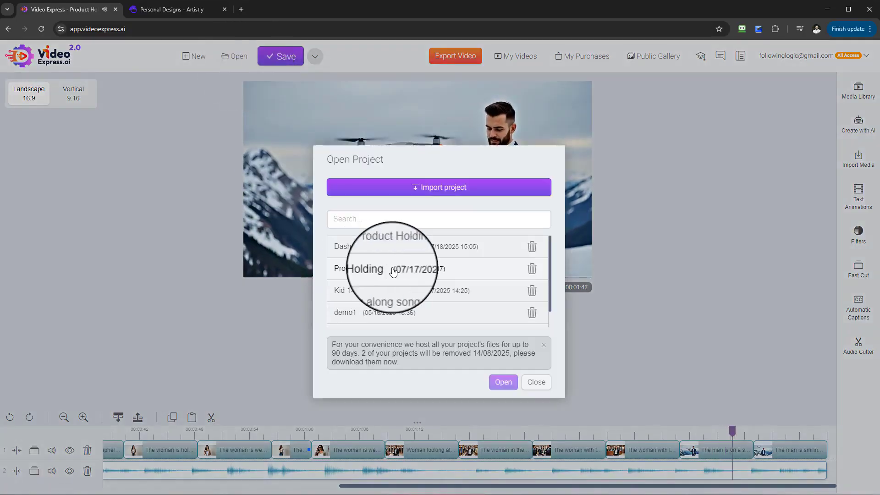
click(374, 248)
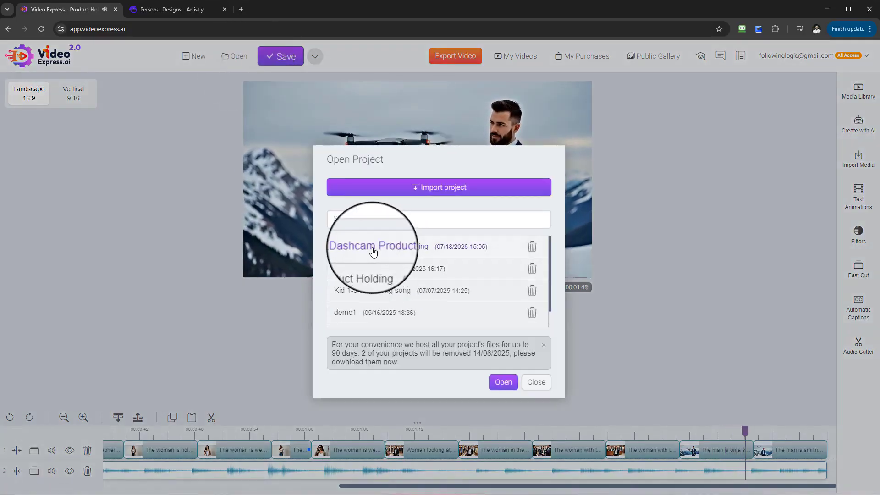
click(505, 390)
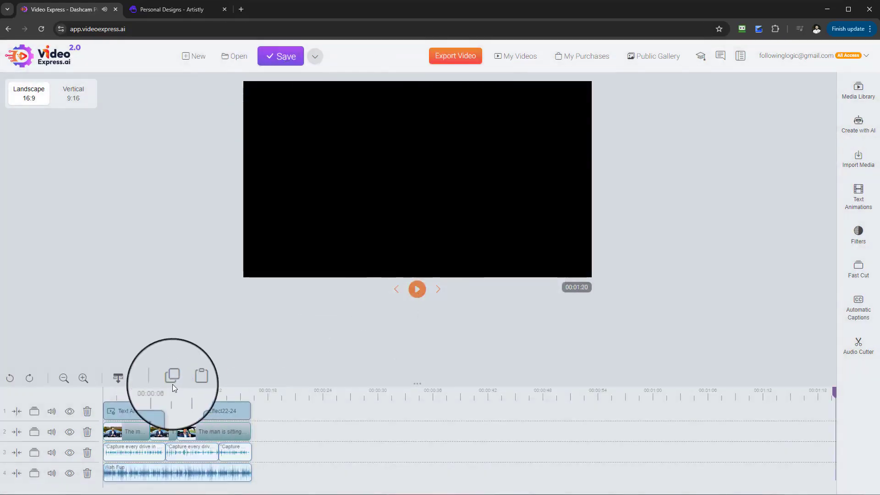
click(105, 392)
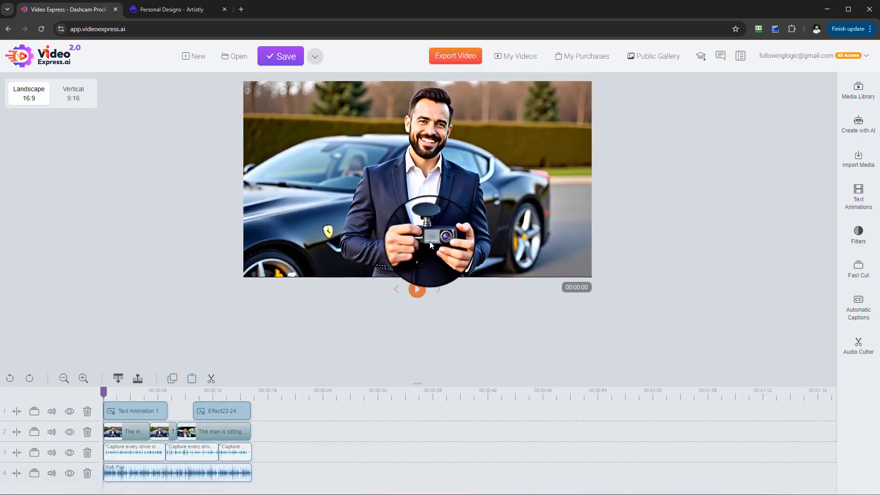
click(419, 293)
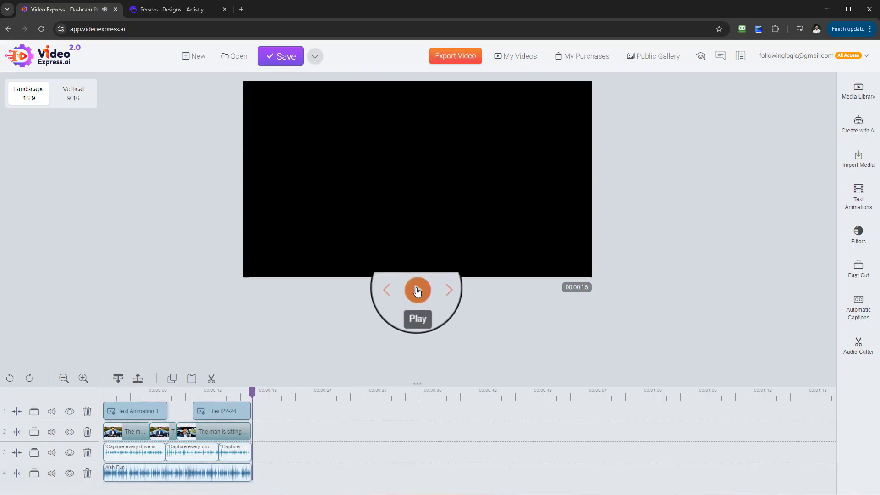
Open the My AI Videos folder in the media library.
click(858, 91)
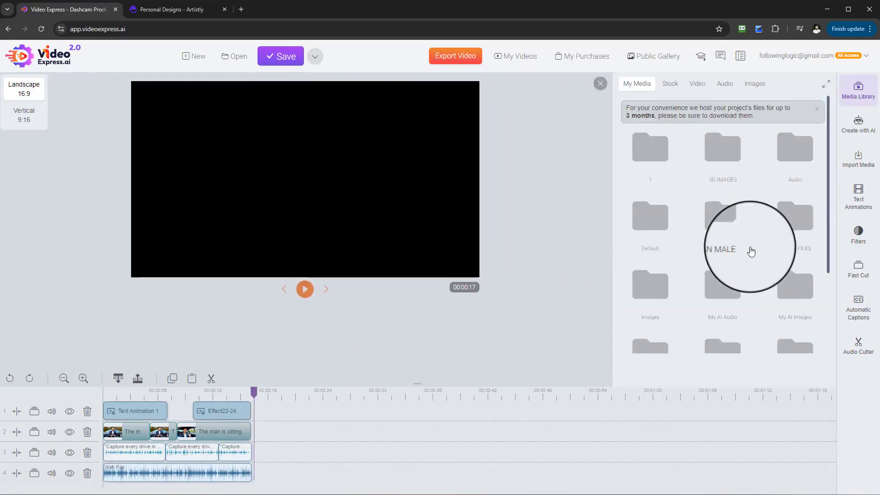
scroll(706, 305, down, 1)
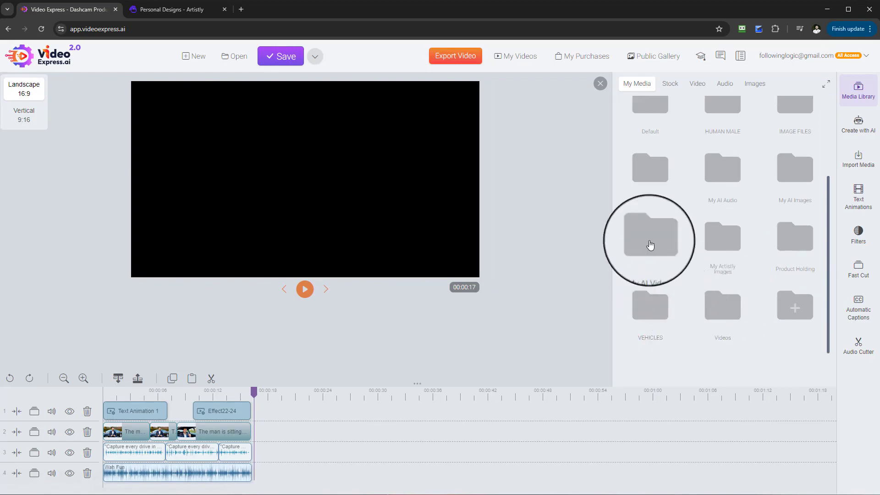
click(650, 238)
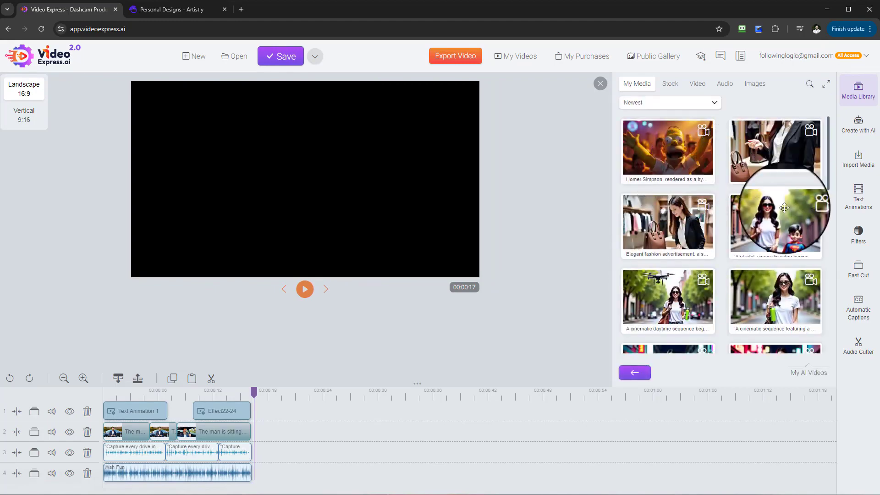
Add the "A cinematic daytime sequence" clip with the drone to track 1 at about 20 seconds and preview it.
scroll(774, 220, down, 2)
scroll(775, 239, down, 3)
scroll(766, 253, up, 2)
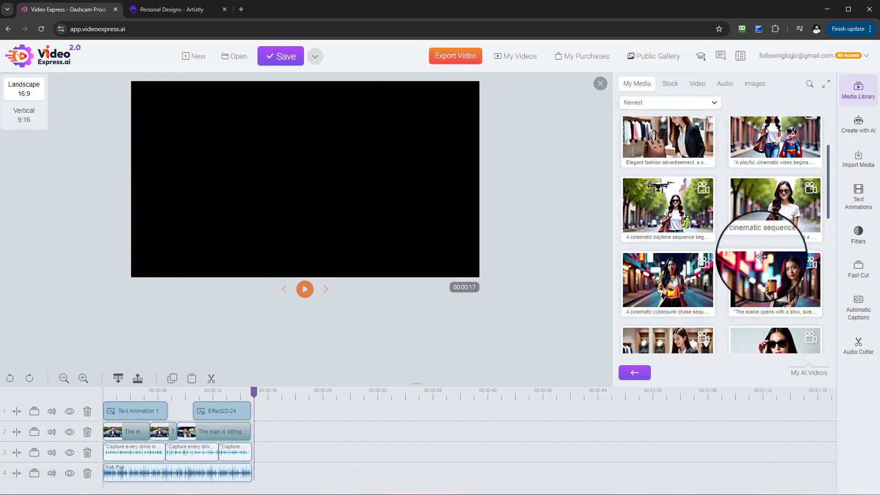
drag(701, 157, 291, 409)
click(282, 392)
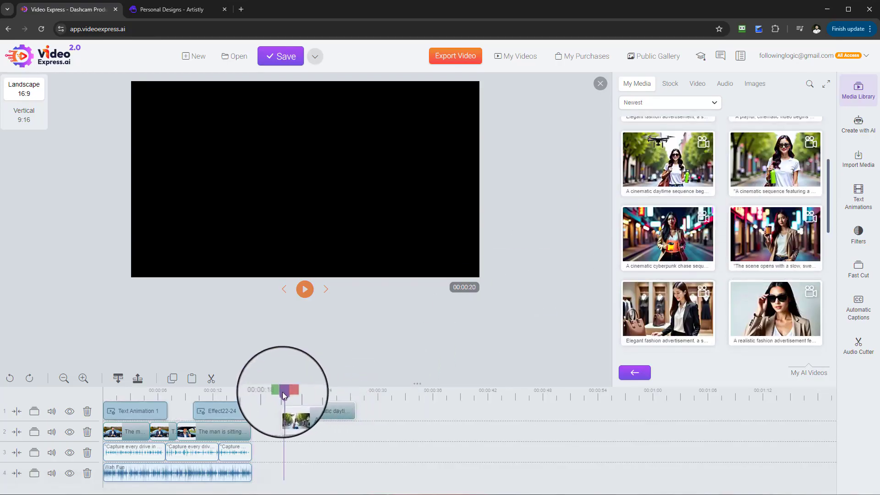
click(305, 289)
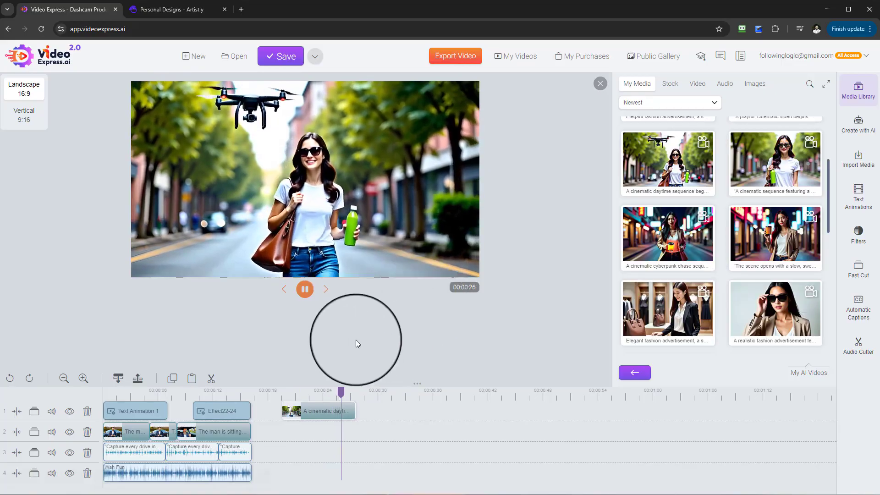
drag(330, 434, 332, 433)
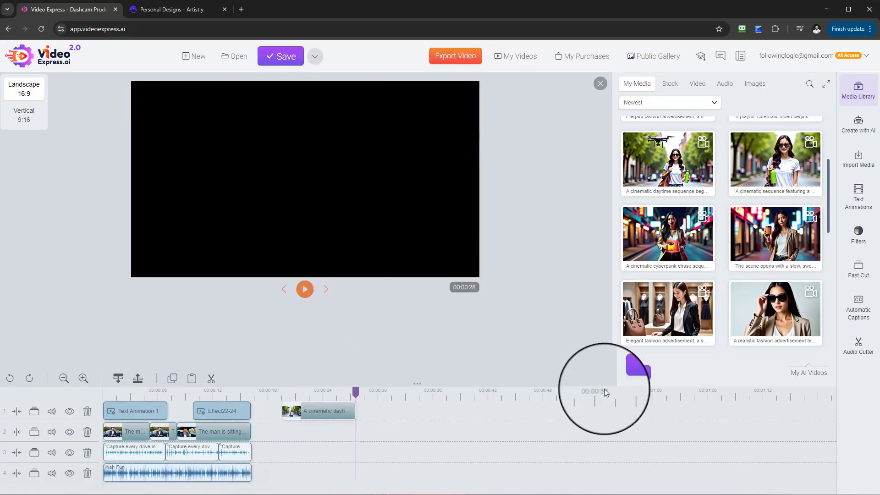
Add the "Cartoon illustration style" clip of the man with a hammer after the daytime clip on track 1 and play it.
scroll(776, 255, down, 5)
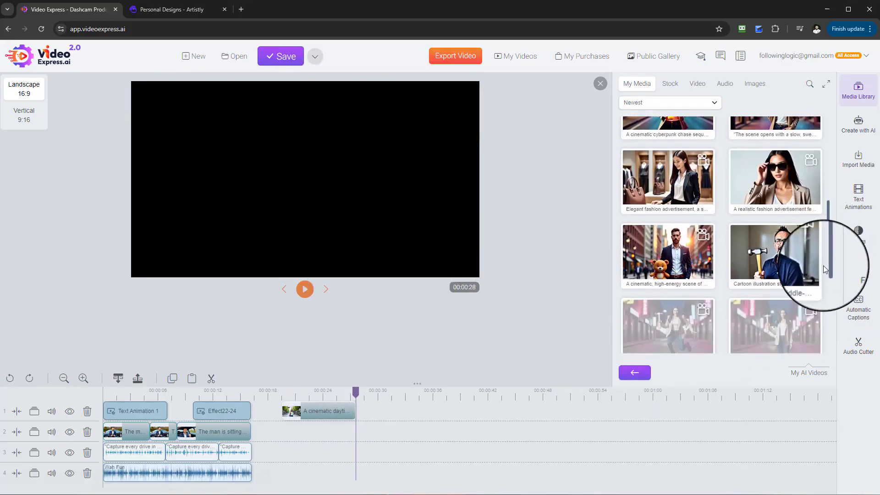
drag(767, 183, 383, 408)
click(305, 289)
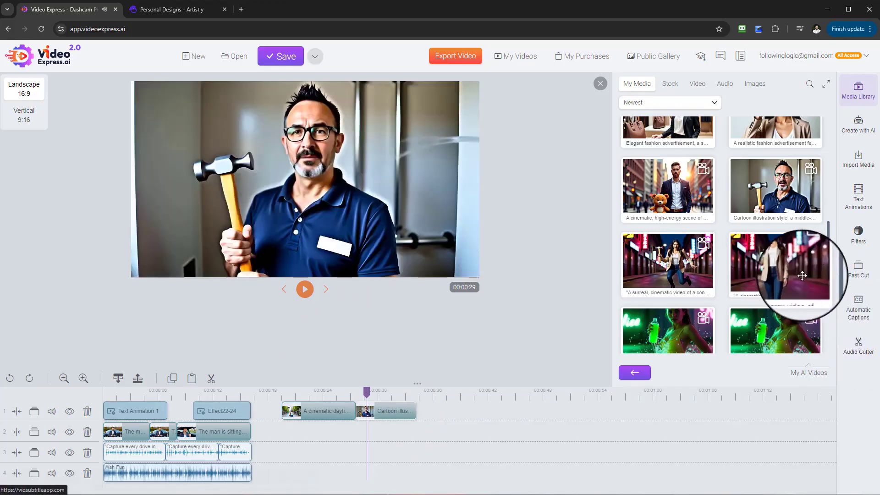
Add the "A cinematic, high-energy video" clip of the woman with a hammer to the end of track 1 and preview it.
scroll(776, 255, down, 3)
drag(761, 176, 439, 415)
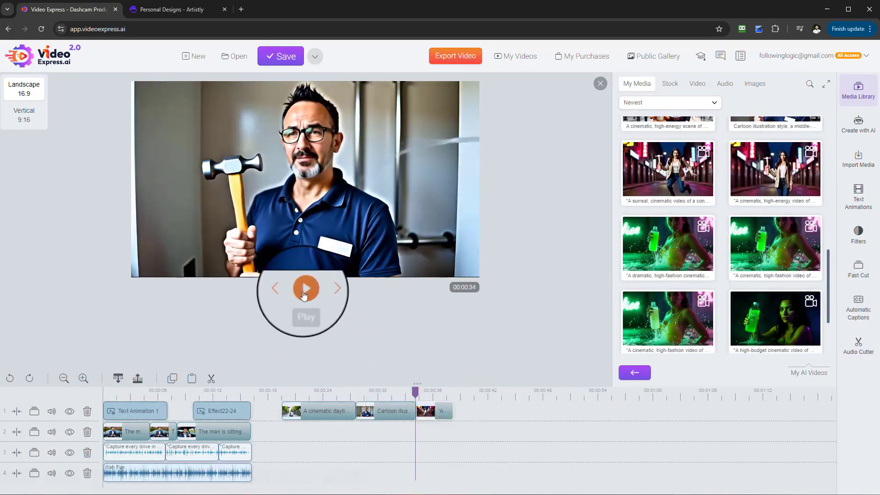
click(304, 289)
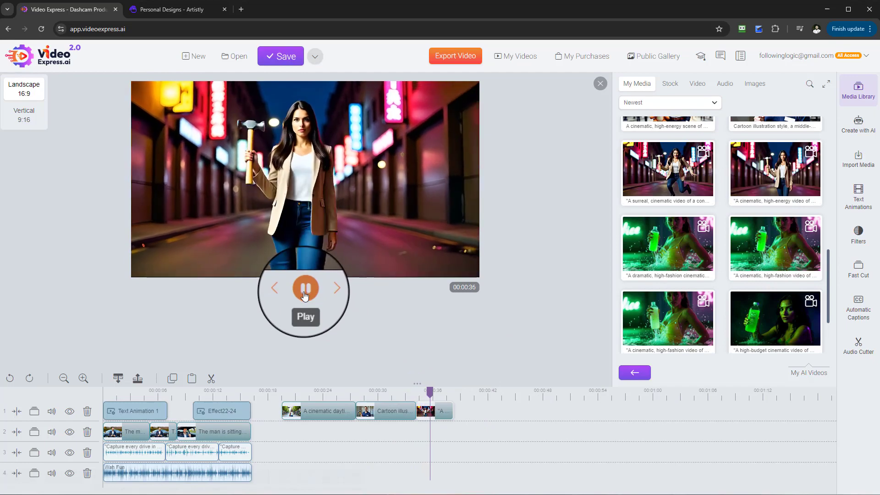
click(305, 293)
Add the "A dramatic, high-fashion cinematic" green bottle clip after the woman-with-hammer clip on track 1 and play it.
scroll(746, 265, down, 2)
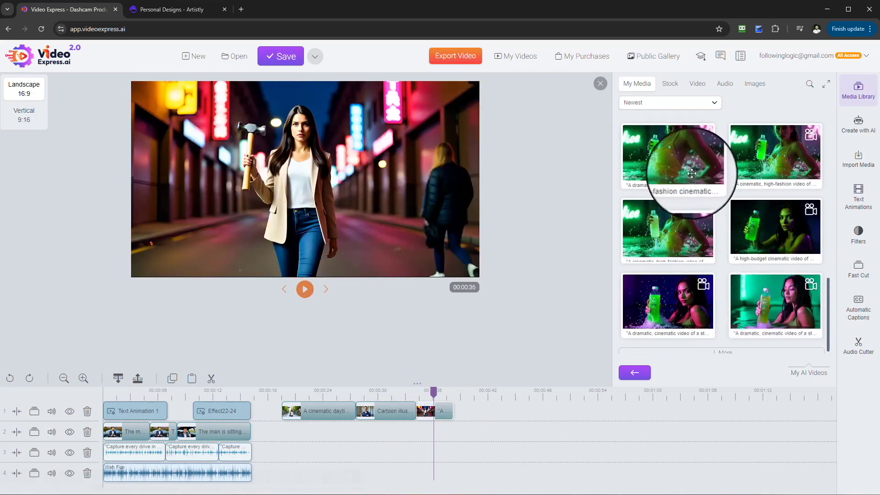
drag(678, 166, 474, 398)
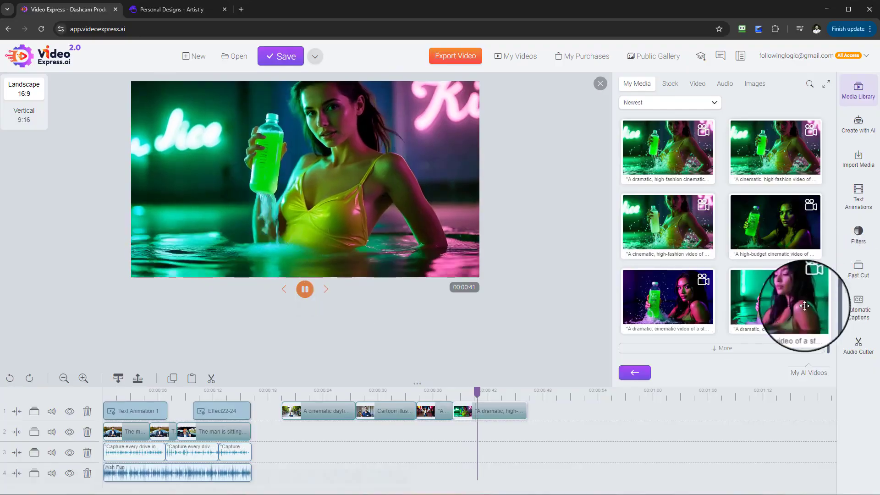
Load more AI videos, add "The woman with the bottle" gym clip to the end of track 1, and preview it.
click(756, 352)
scroll(763, 282, down, 5)
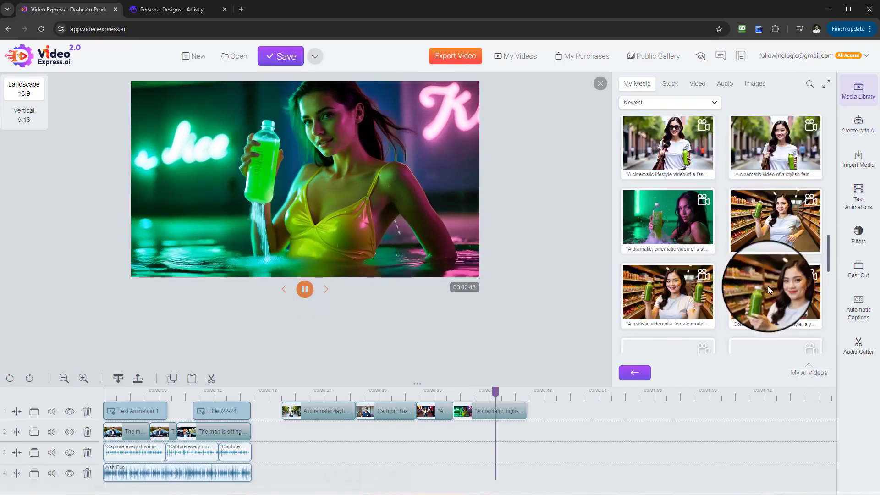
drag(692, 285, 550, 411)
click(534, 395)
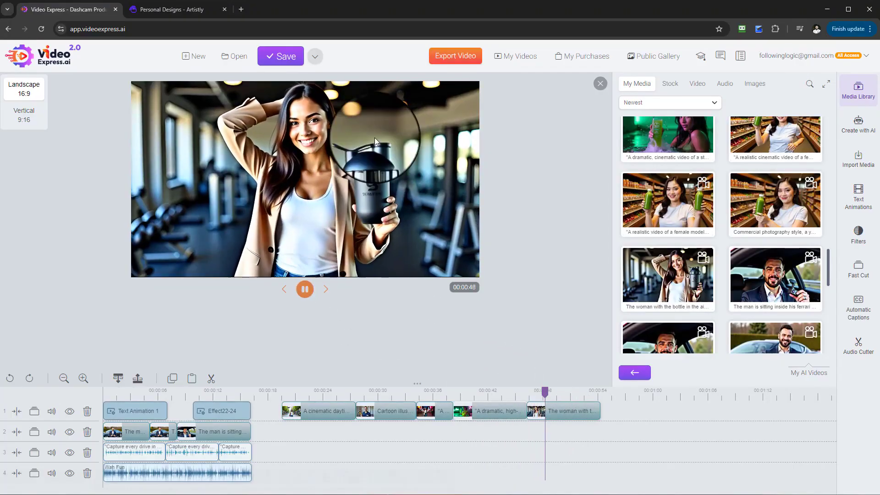
Pause the preview and browse further through the AI videos in the media library, loading more clips such as the mechanic and wedding photographer ones.
click(305, 298)
scroll(801, 275, down, 4)
scroll(801, 275, down, 10)
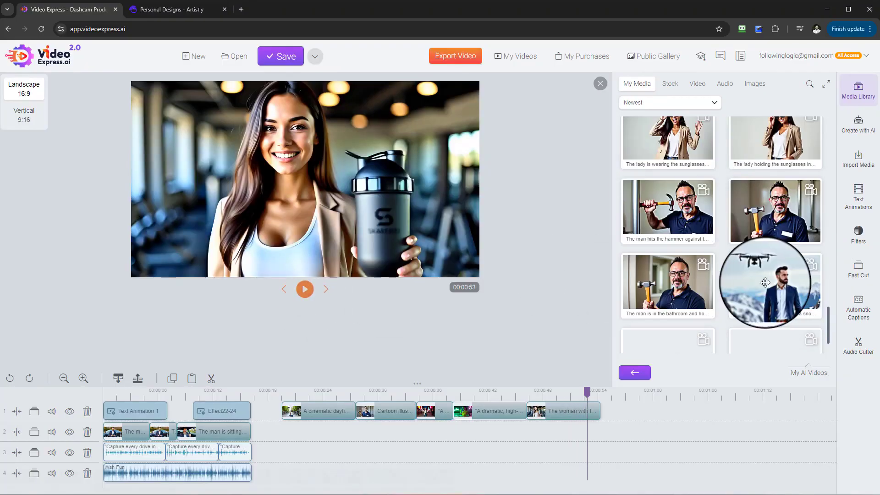
click(722, 348)
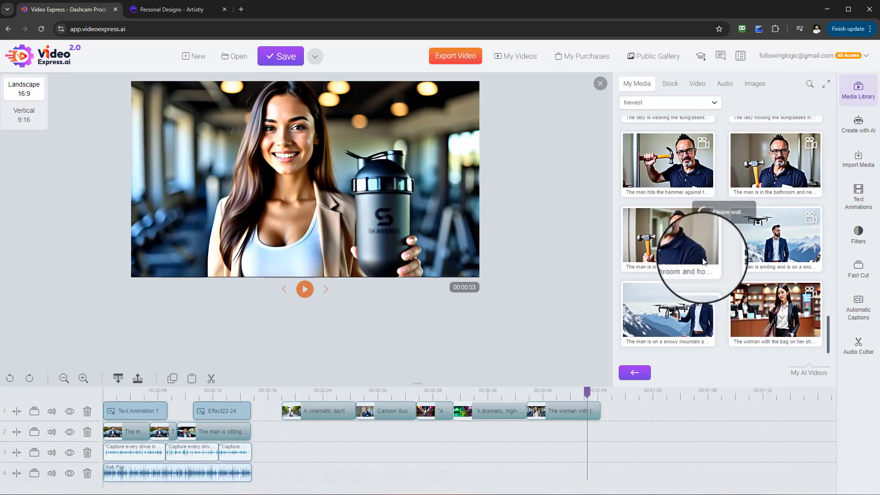
scroll(708, 248, down, 2)
scroll(758, 209, down, 3)
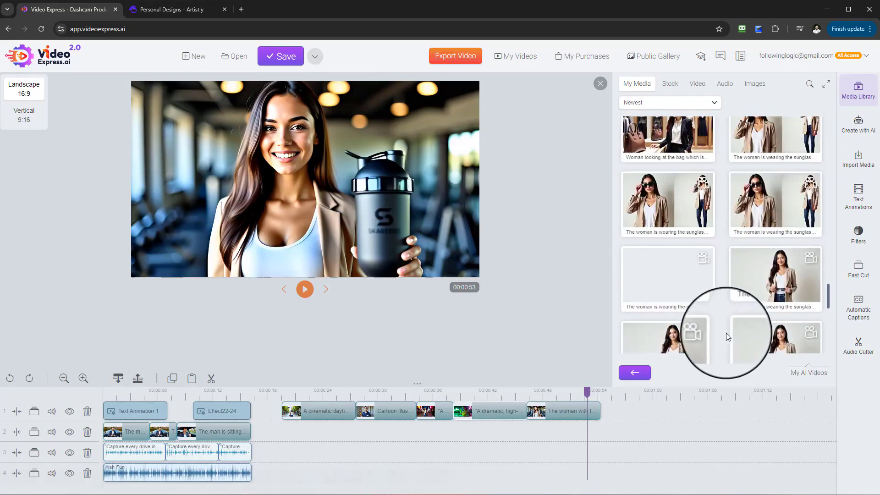
scroll(746, 285, down, 5)
scroll(746, 329, down, 3)
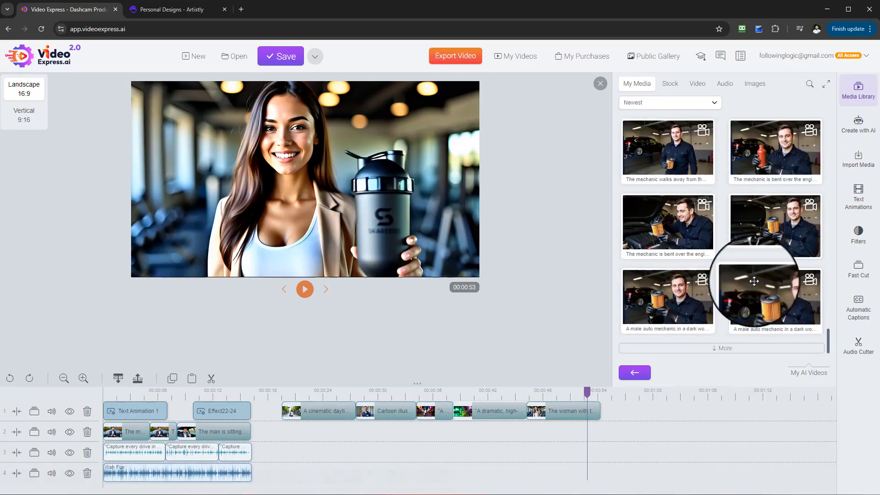
scroll(737, 271, down, 5)
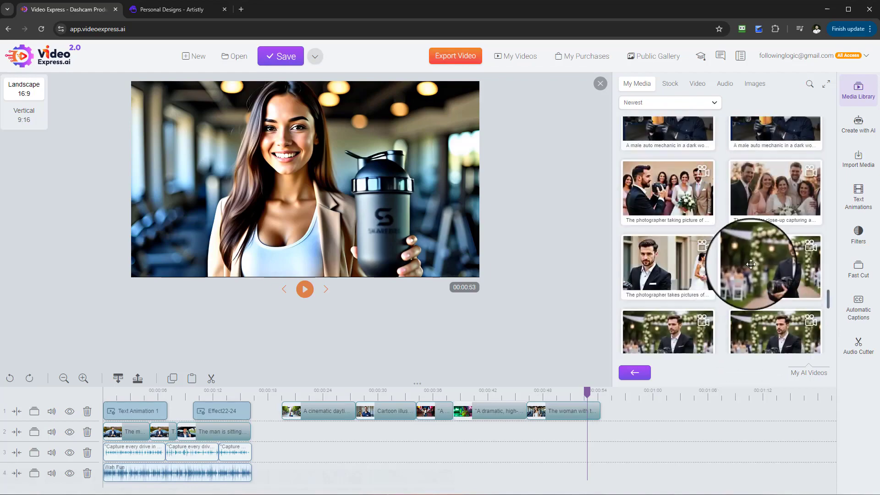
scroll(756, 262, down, 5)
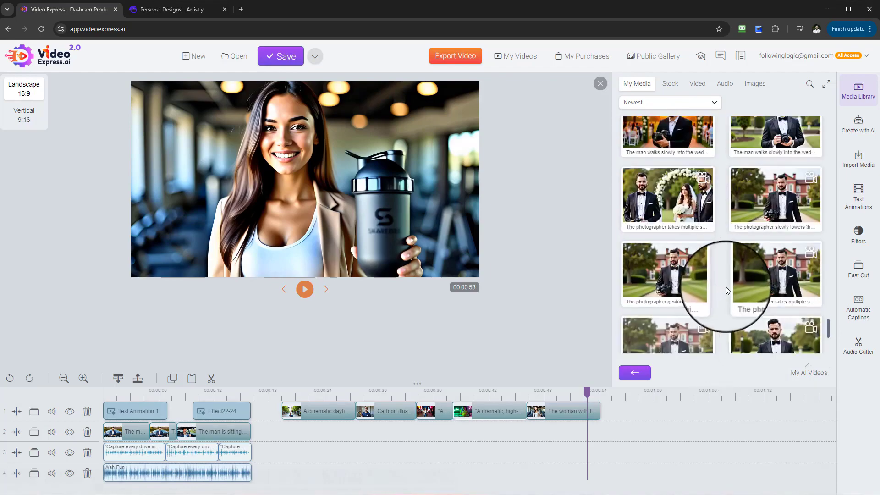
scroll(789, 265, up, 5)
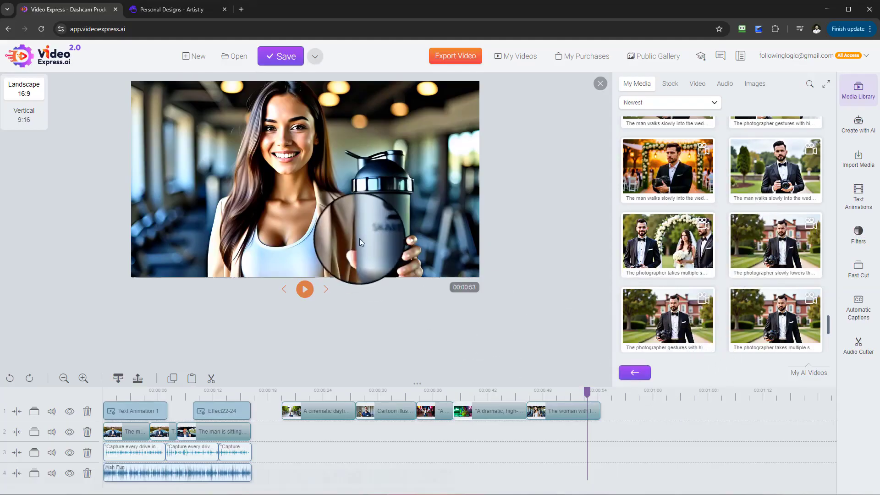
Start a new project without saving the current one.
click(200, 51)
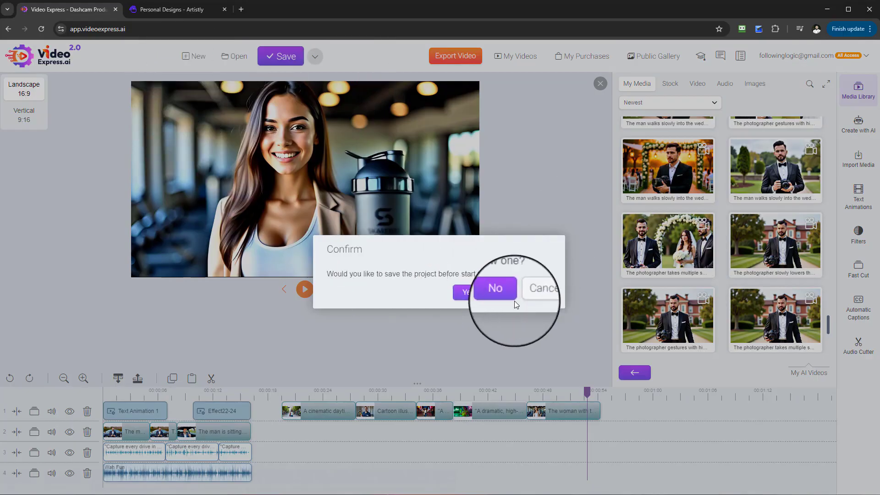
click(503, 295)
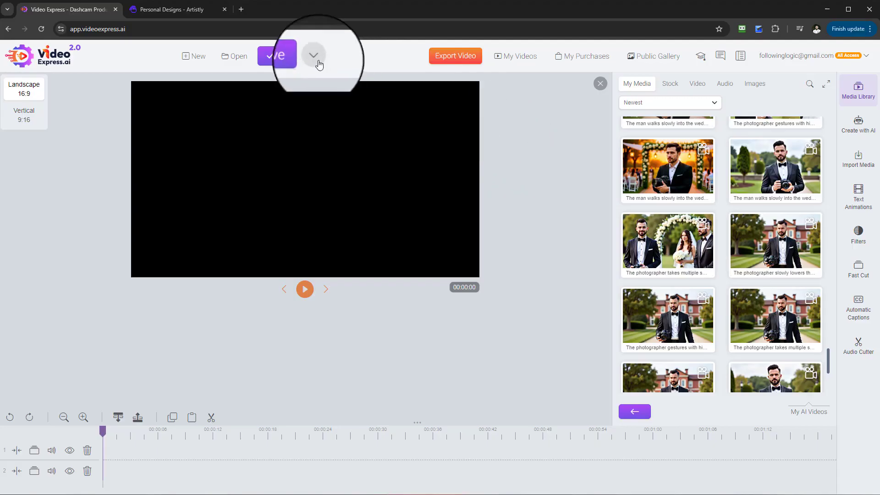
Switch to Artistly and look through the personal designs, loading more images to view the people and product photos.
click(183, 8)
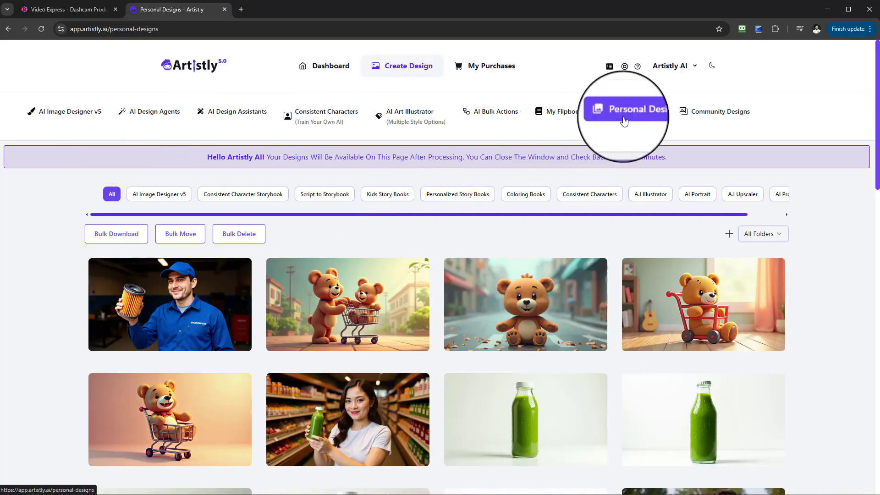
scroll(619, 289, down, 12)
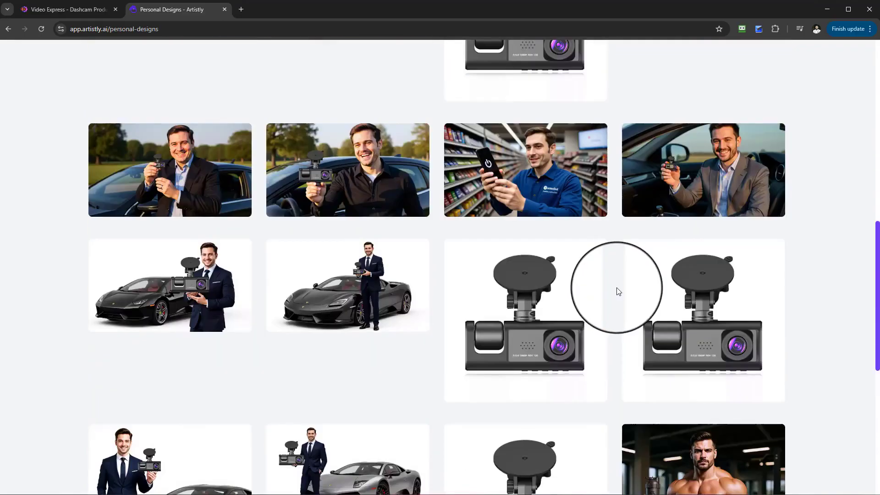
scroll(618, 292, down, 8)
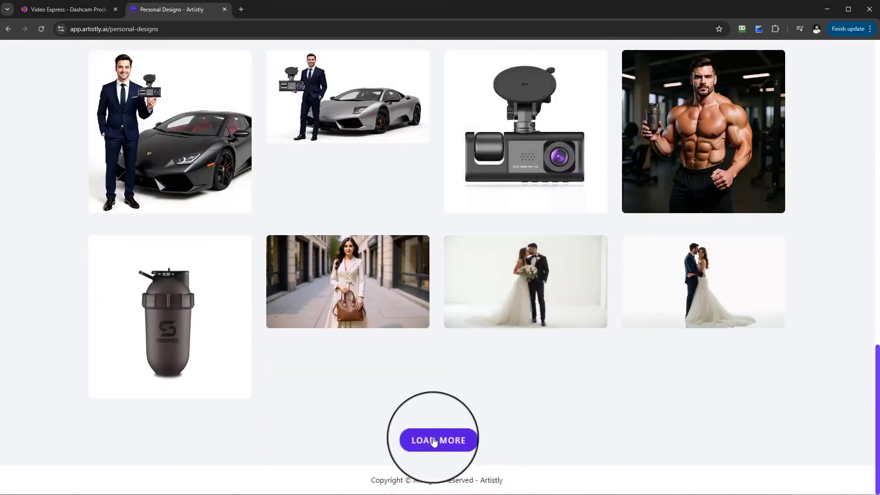
click(434, 442)
scroll(637, 330, down, 12)
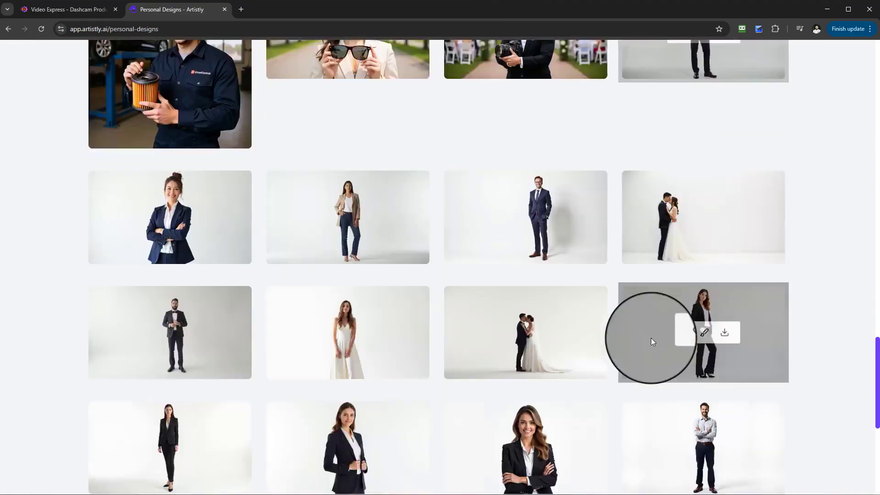
scroll(629, 346, up, 20)
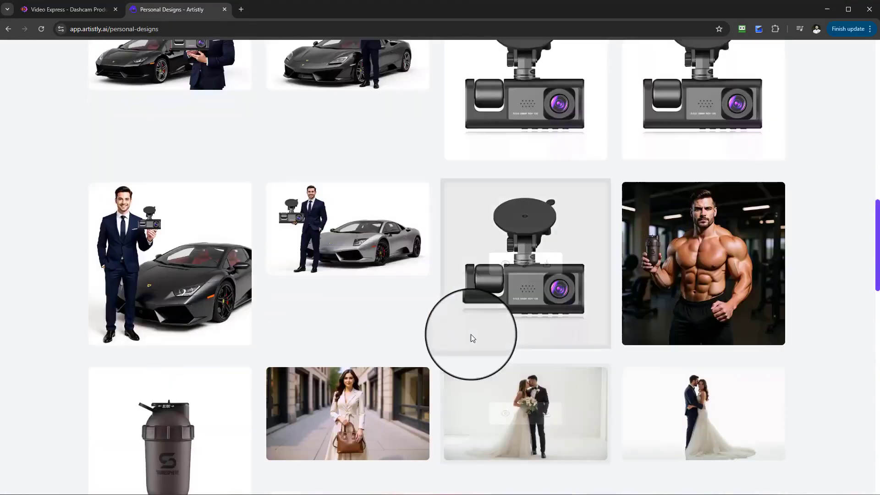
scroll(472, 338, down, 10)
click(64, 9)
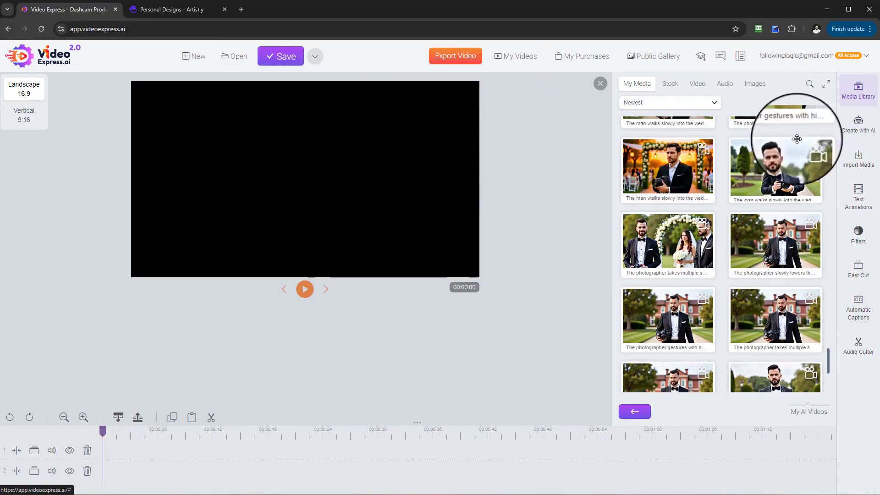
click(170, 12)
scroll(829, 183, up, 5)
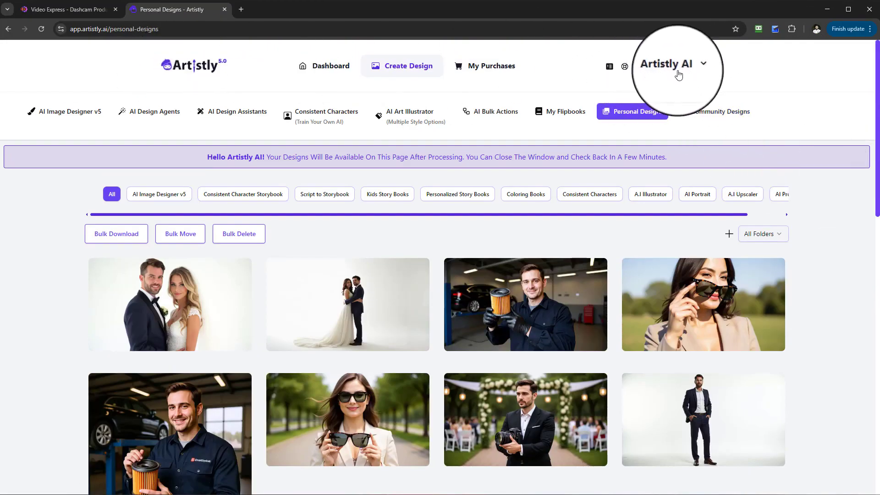
Switch to Video Express and show the Artistly images available for media import.
click(69, 9)
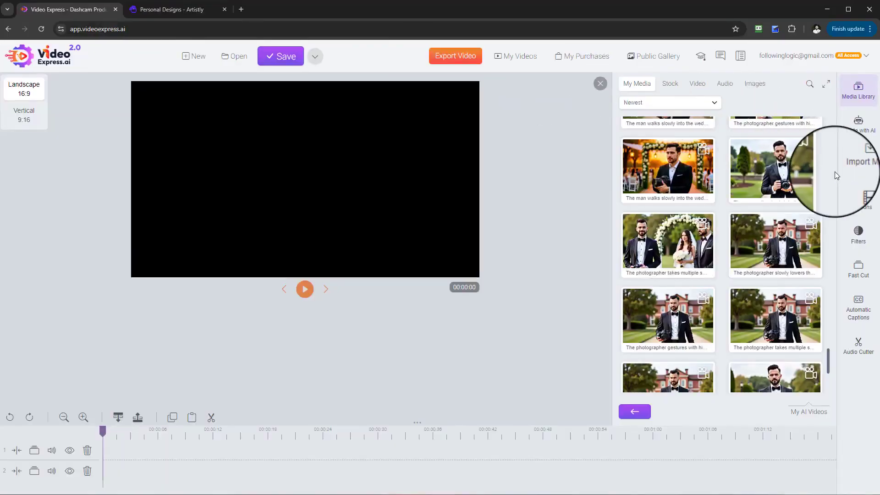
click(870, 171)
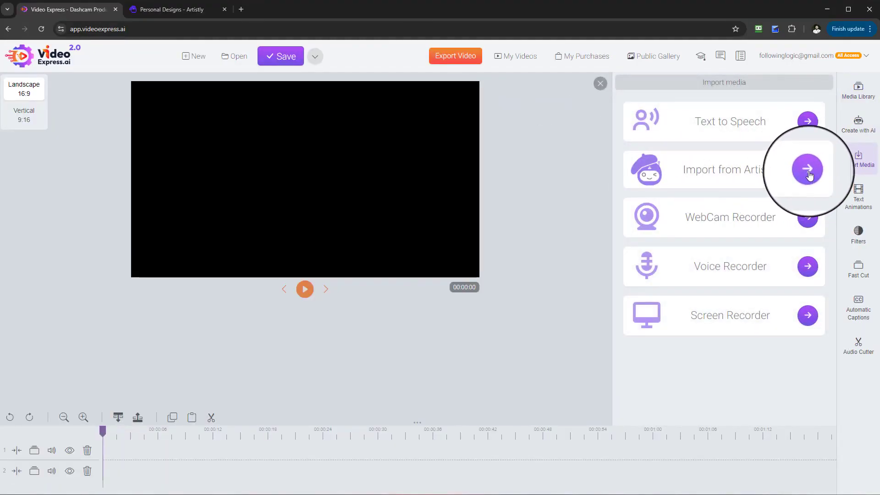
click(809, 173)
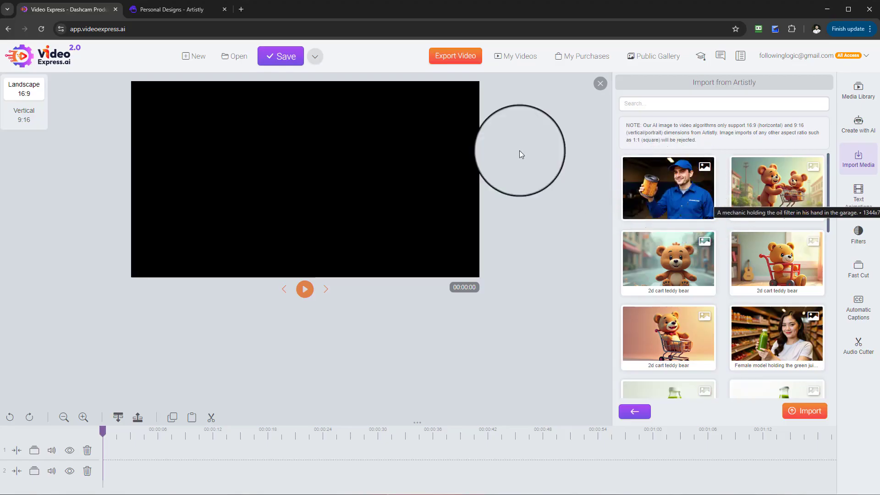
Switch to Artistly, open the AI Image Designer v5 create-from-prompt form, and view its aspect ratio options.
click(171, 11)
click(65, 112)
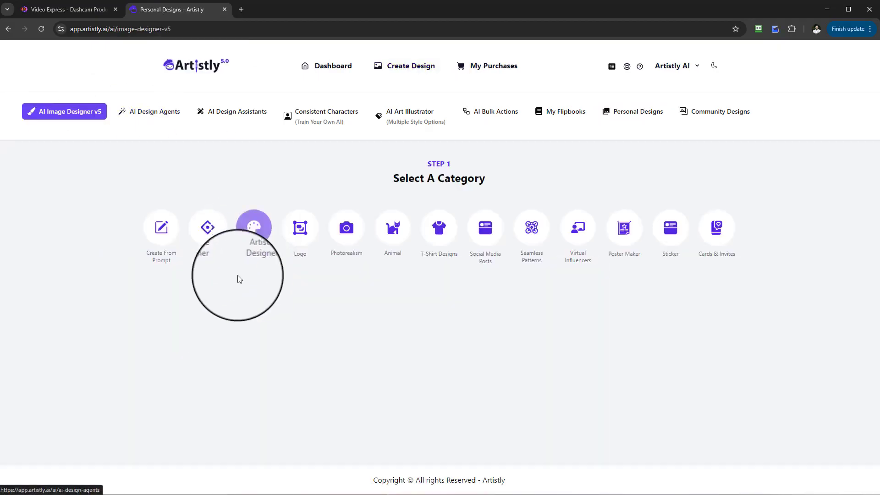
click(172, 240)
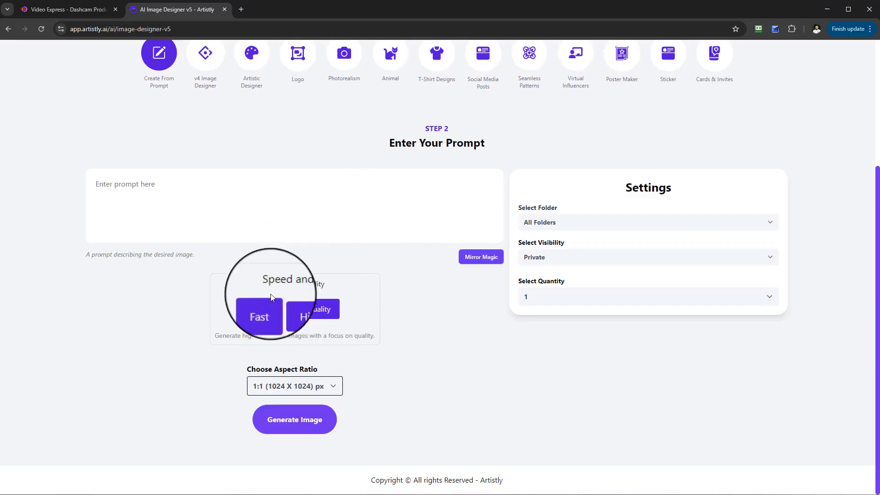
click(323, 388)
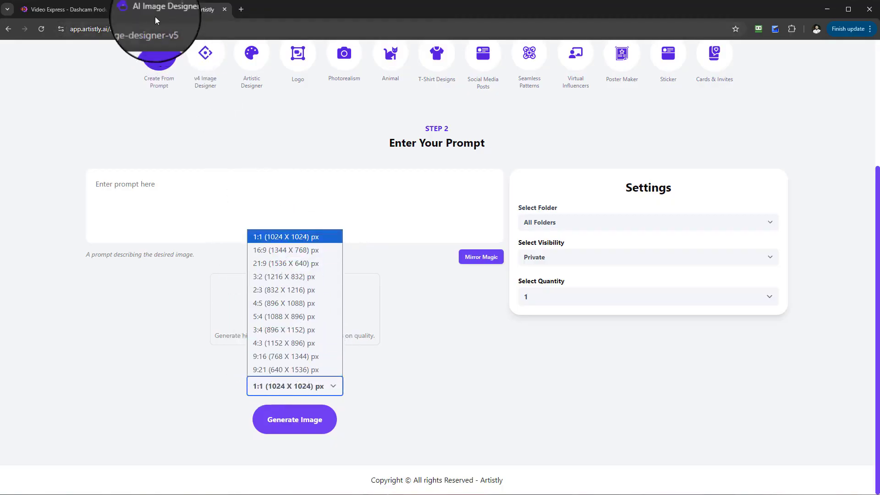
Return to Video Express and look through the Artistly images offered for import.
click(110, 14)
scroll(796, 345, down, 8)
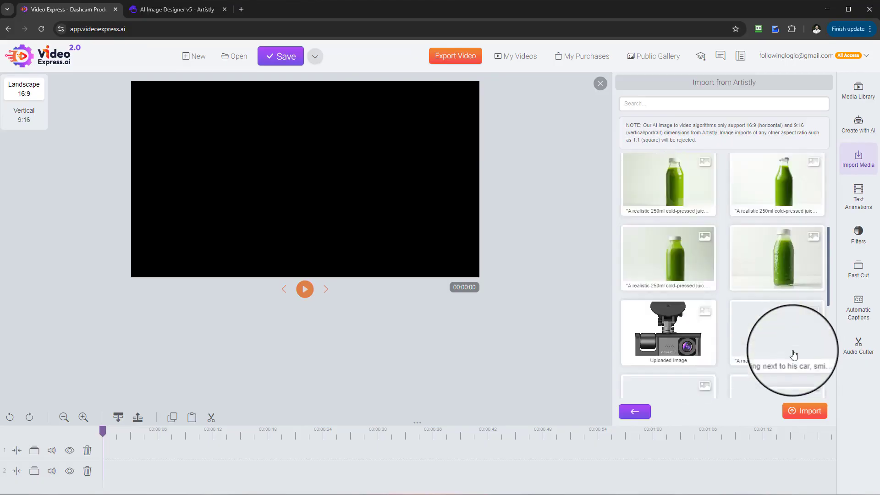
scroll(706, 323, up, 6)
scroll(706, 323, up, 2)
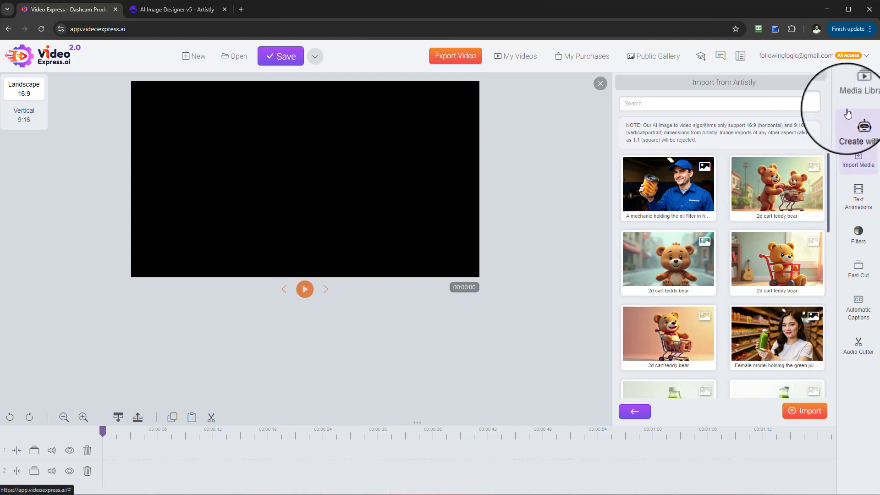
View the Create From Prompt form among the AI creation tools and close it.
click(867, 135)
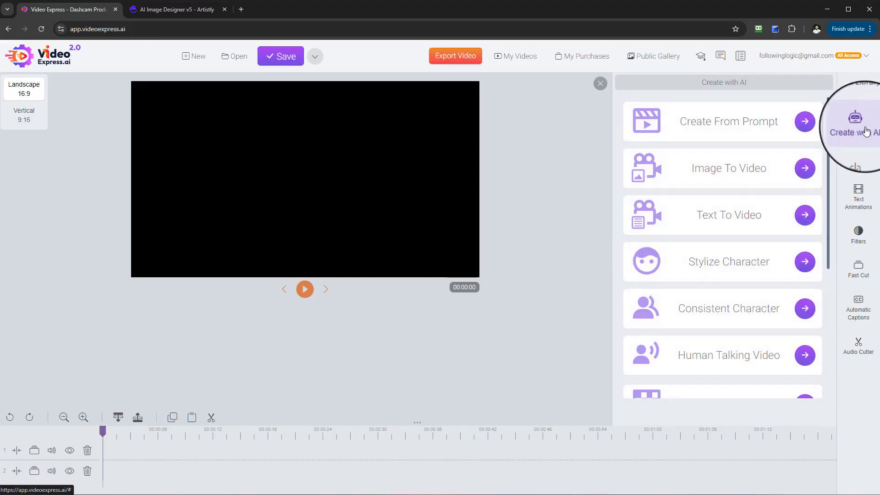
click(805, 122)
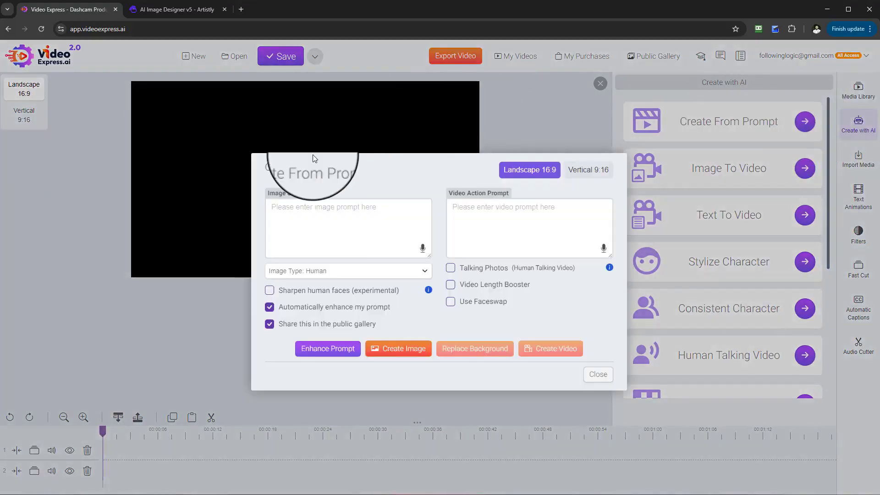
click(599, 372)
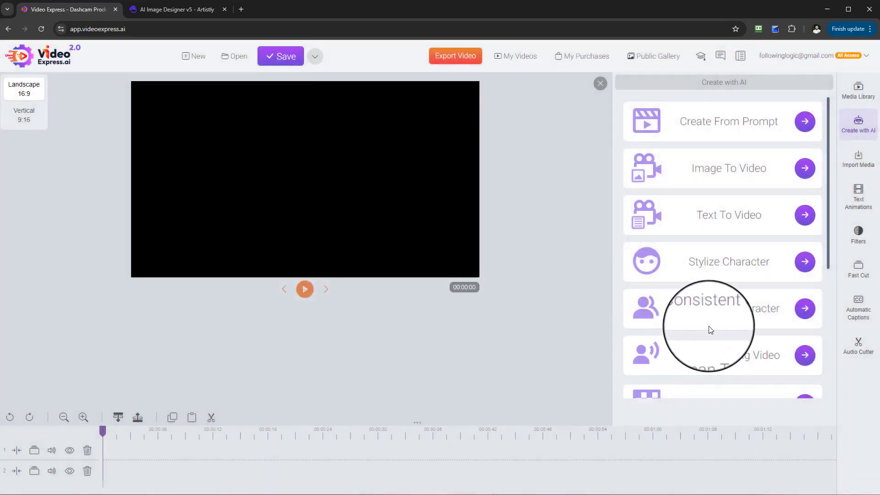
Switch to Artistly, view the personal designs, and return to Video Express.
click(191, 11)
scroll(605, 108, up, 4)
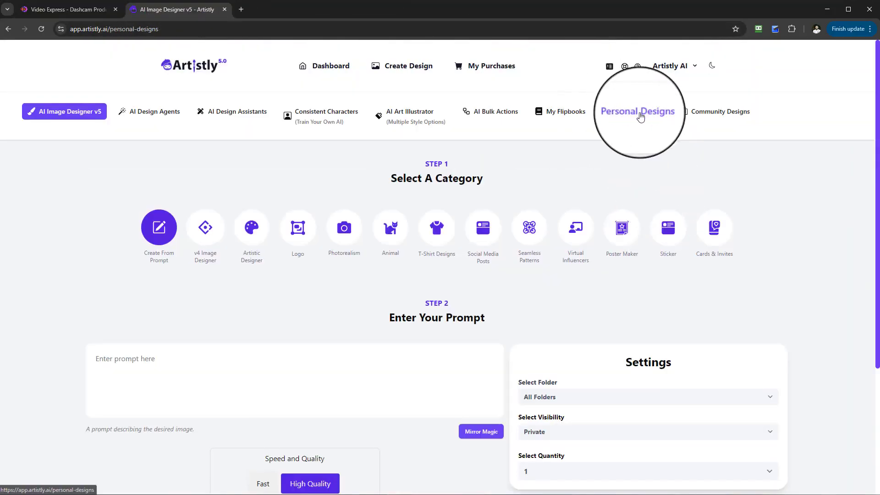
click(638, 112)
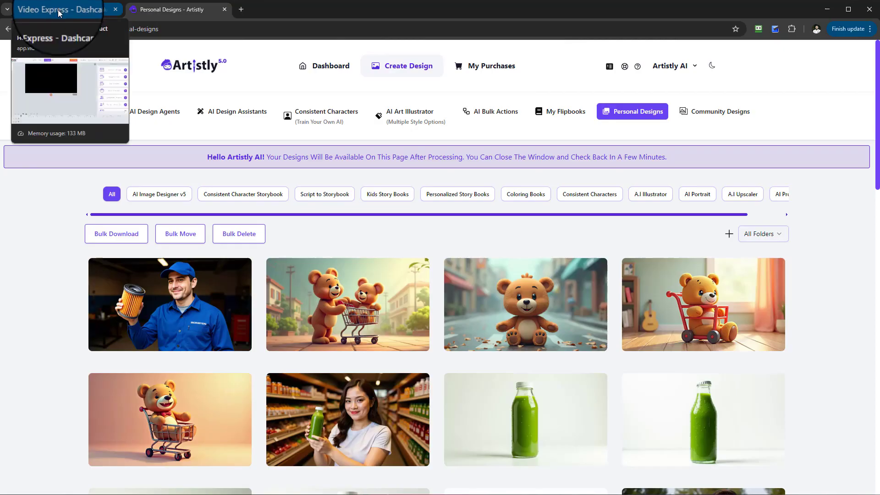
click(58, 11)
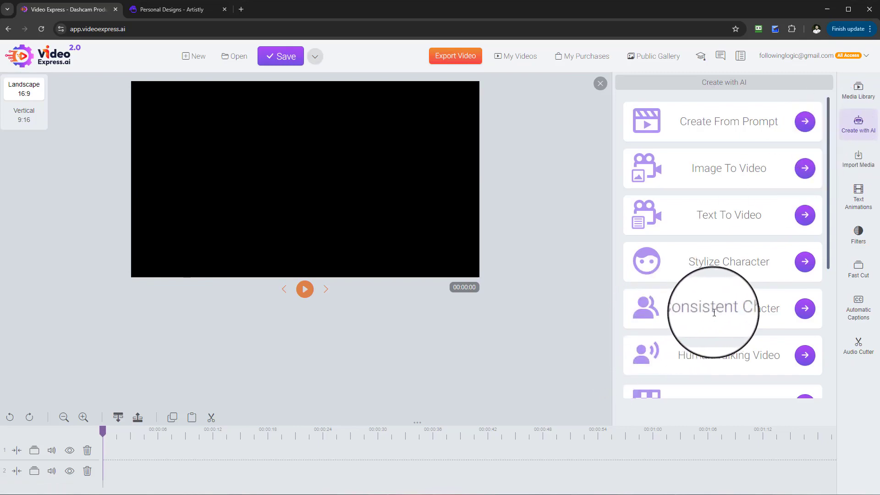
Open the Consistent Character tool, review its Image Scene Prompt and Talking Photos options, and set the reference photo type to 2D.
click(805, 308)
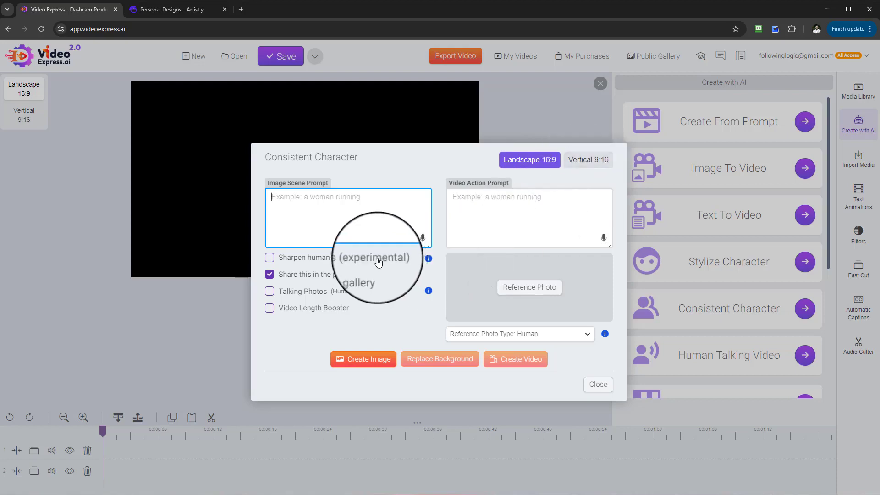
drag(267, 184, 337, 187)
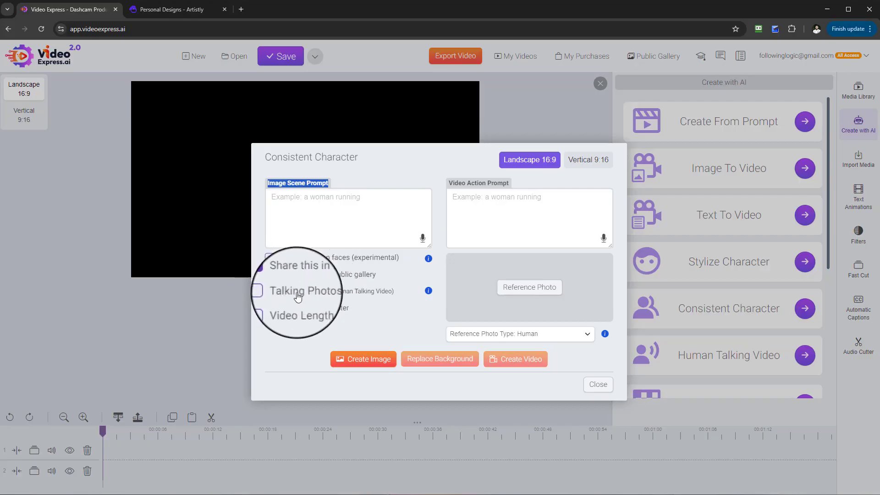
mouse_move(429, 292)
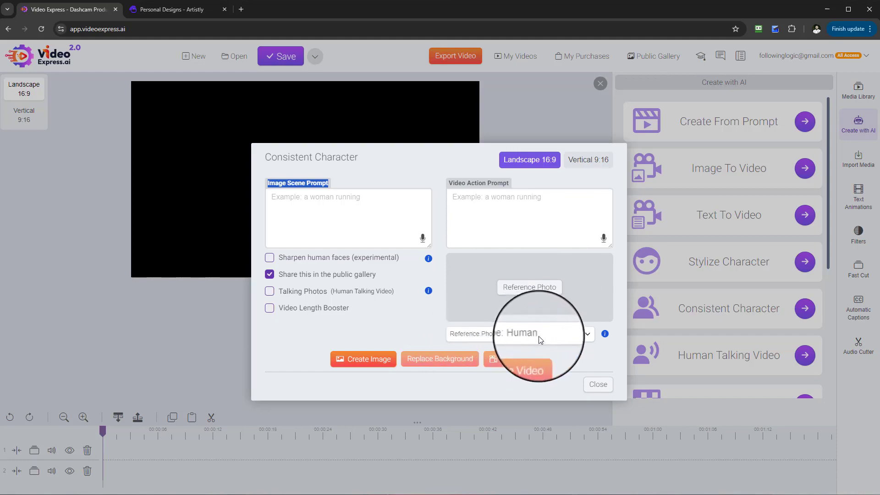
click(589, 336)
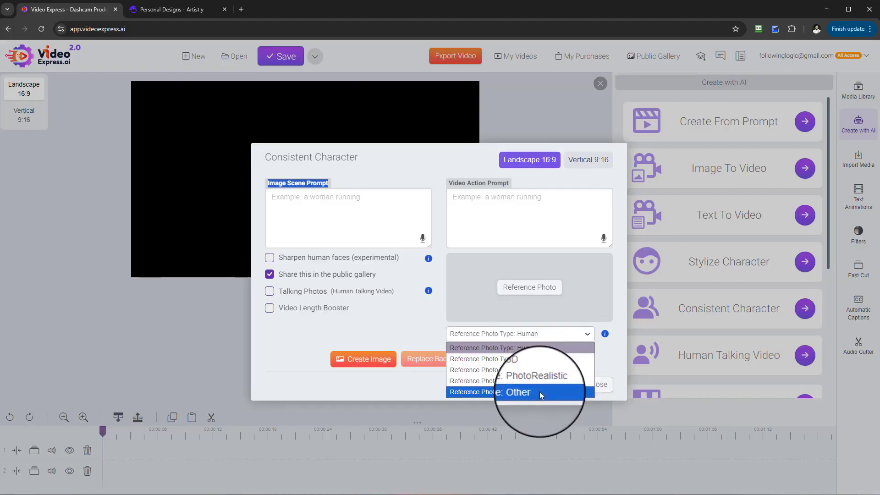
click(532, 361)
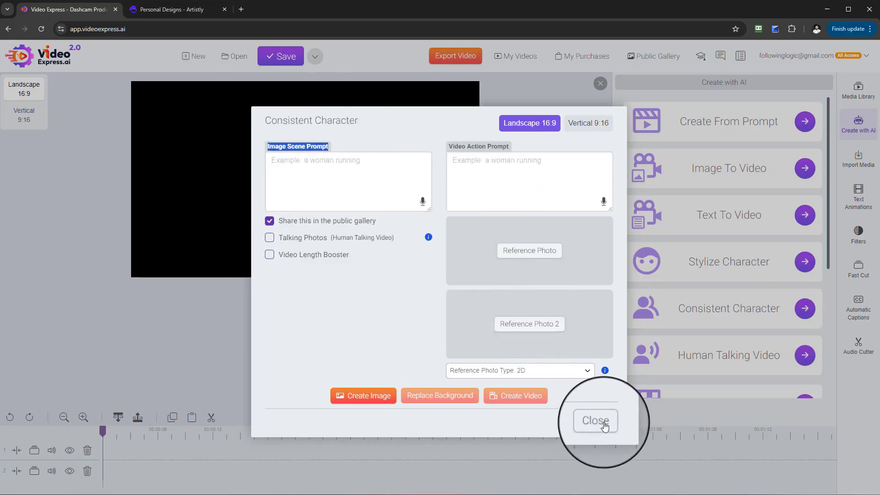
Switch to Artistly and look through the most recent personal designs.
click(167, 12)
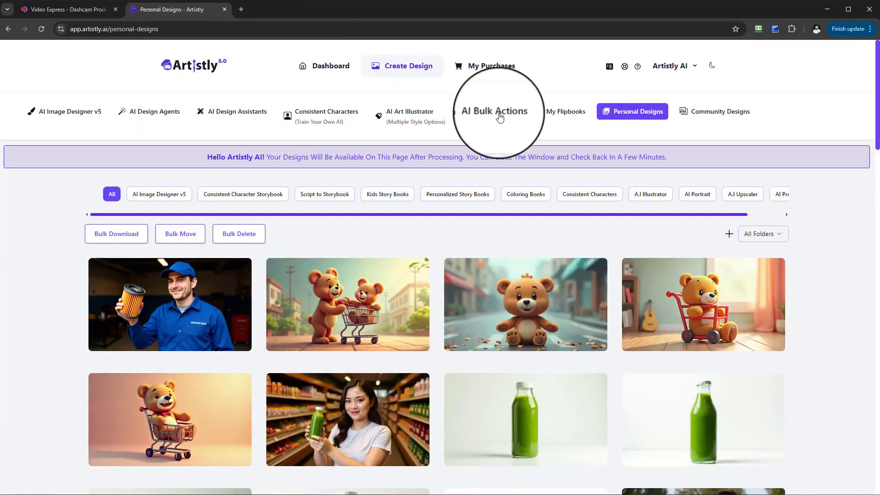
scroll(625, 367, down, 5)
scroll(614, 359, up, 4)
scroll(525, 322, down, 1)
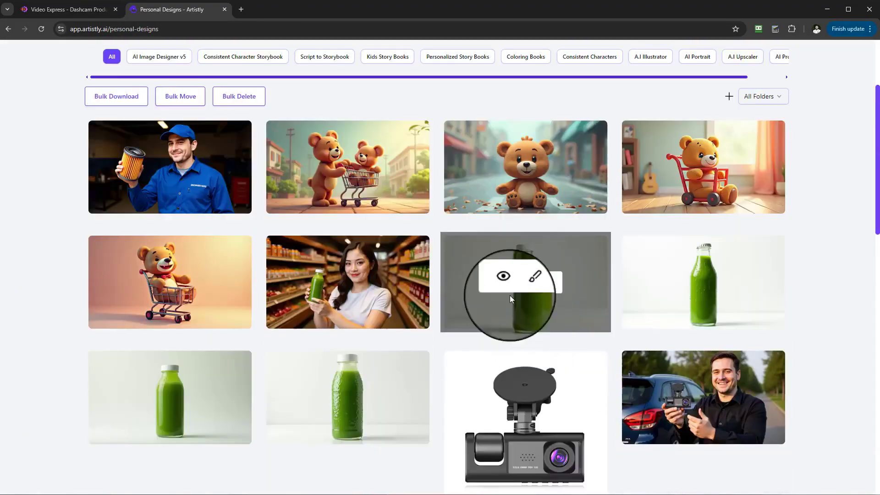
scroll(621, 294, down, 7)
scroll(612, 331, down, 10)
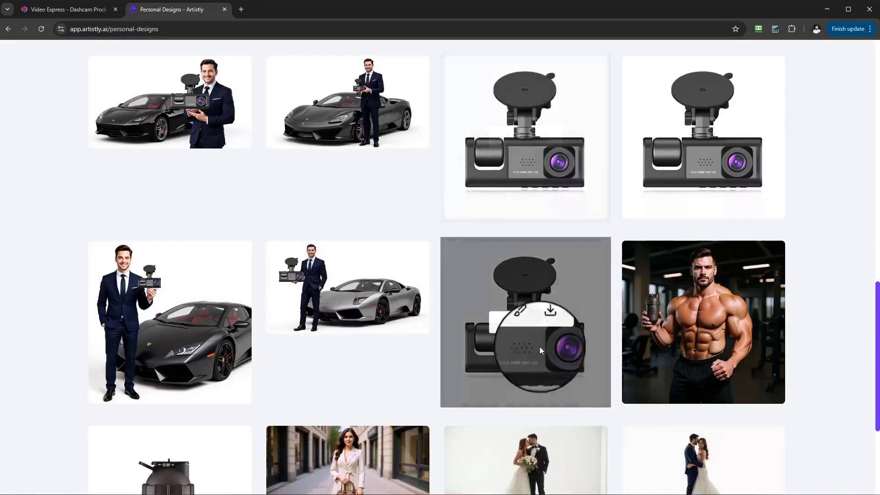
Load more personal designs and look through the portraits and the oil filter, steering wheel, hammer and handbag images.
click(438, 441)
scroll(516, 340, down, 13)
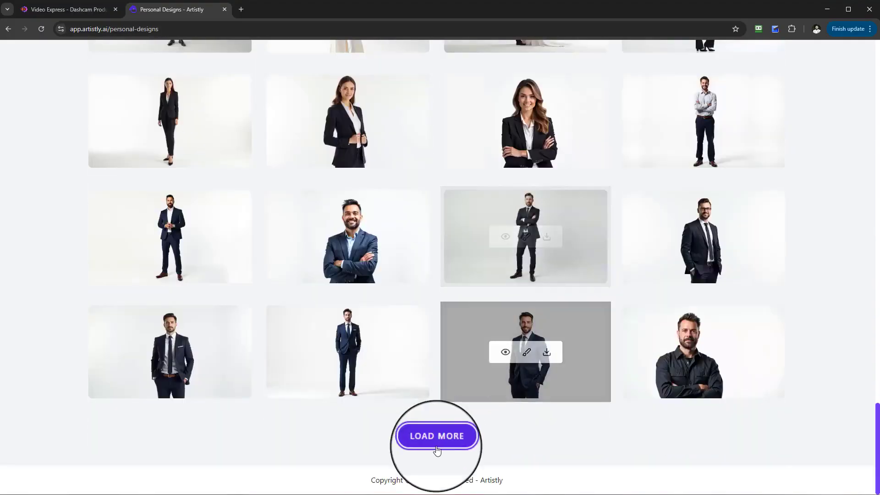
click(437, 447)
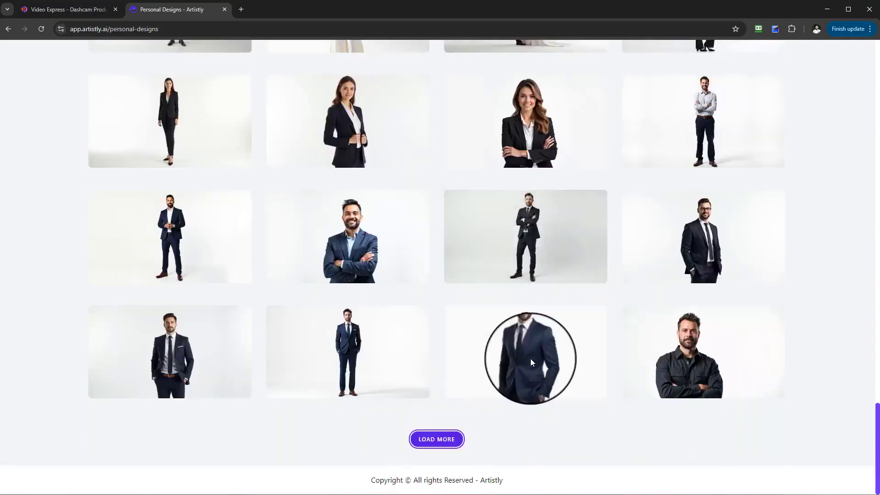
scroll(530, 358, down, 13)
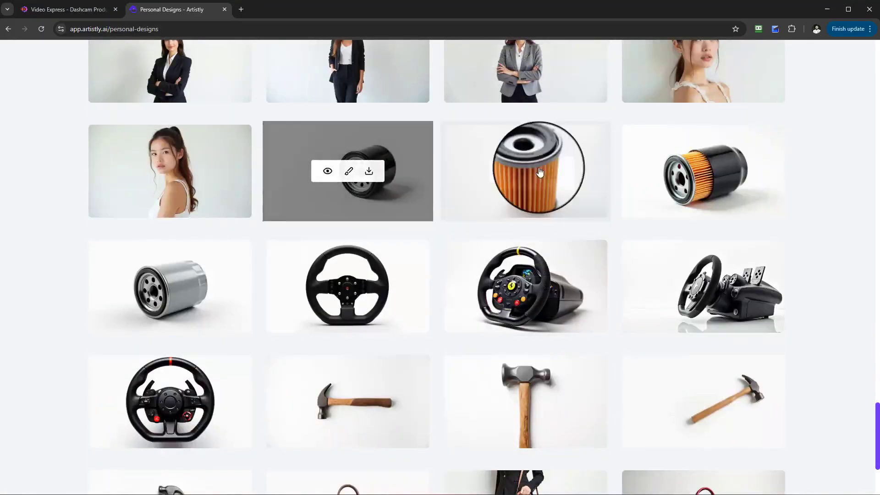
scroll(536, 183, down, 2)
scroll(569, 197, up, 1)
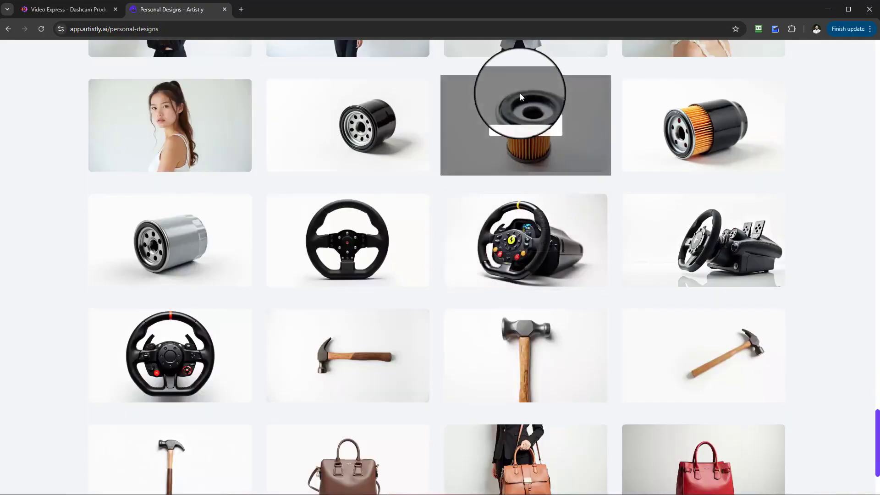
scroll(376, 207, down, 1)
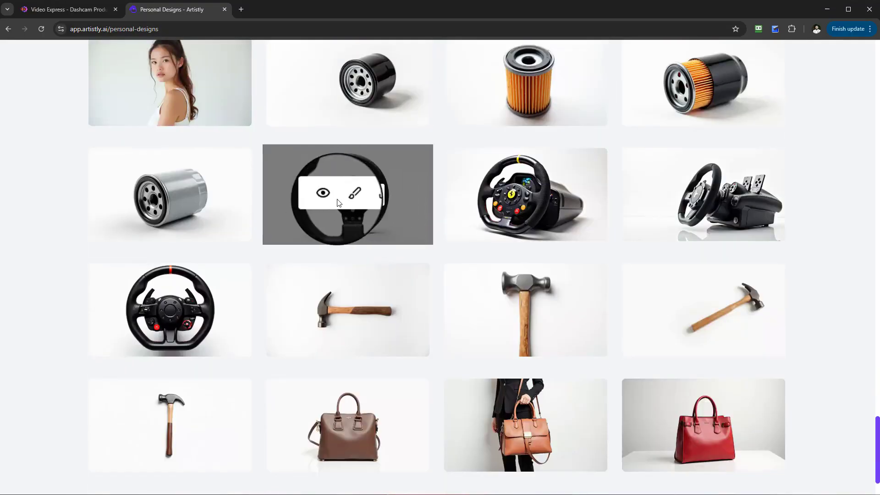
scroll(631, 271, down, 2)
mouse_move(518, 239)
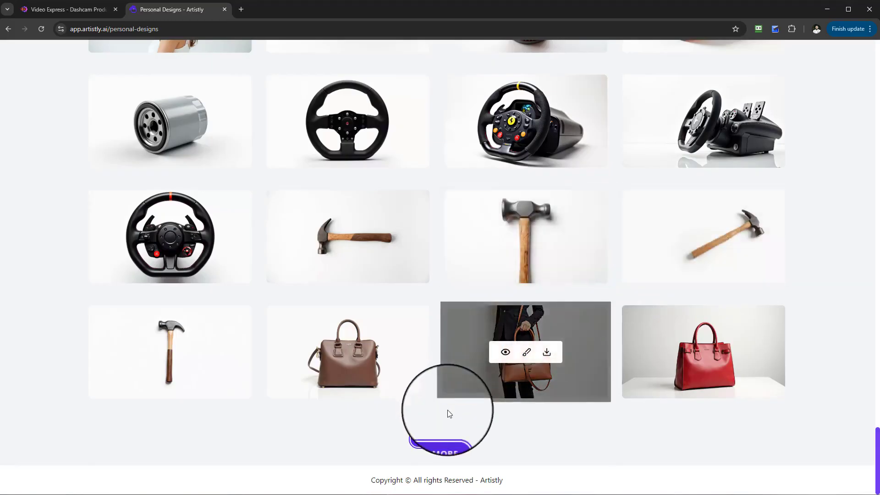
Load another batch of designs and look through the camera, shoe, sunglasses, drone and phone images.
click(436, 440)
scroll(349, 327, down, 1)
scroll(356, 320, down, 4)
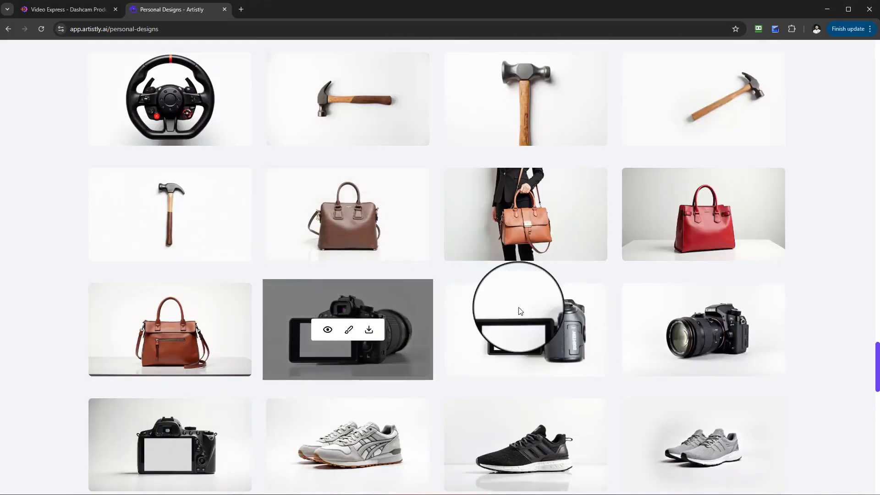
mouse_move(678, 247)
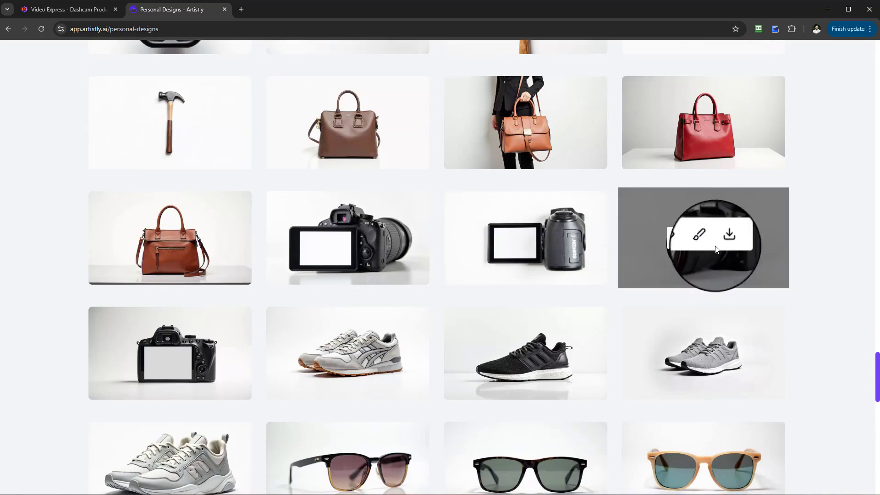
scroll(610, 275, down, 4)
scroll(472, 330, down, 4)
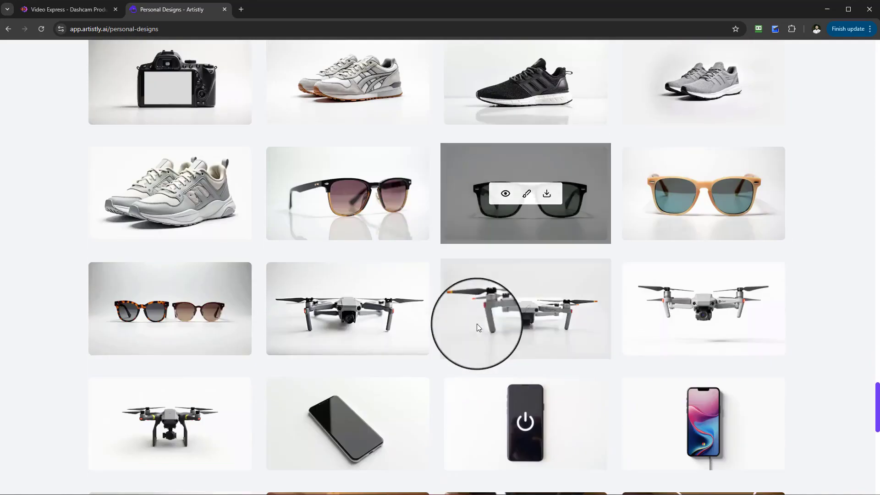
mouse_move(390, 318)
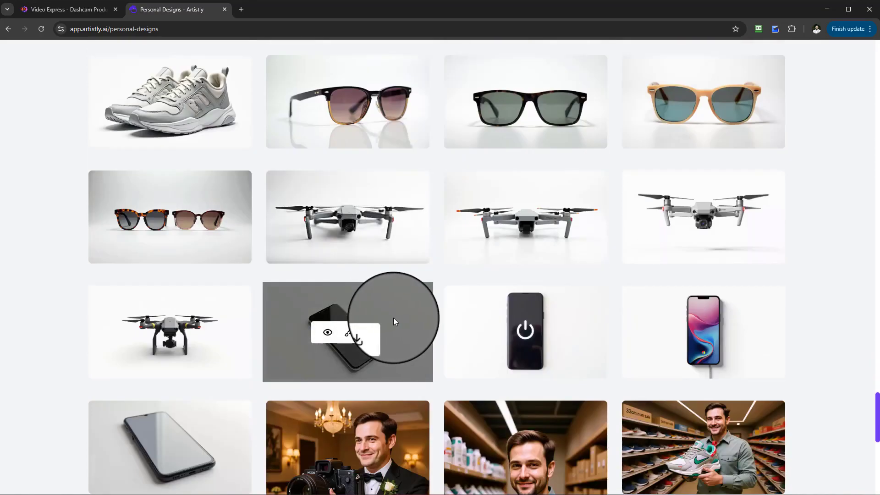
scroll(393, 318, up, 4)
Return to Video Express, close the Consistent Character form, and view the media library folders and import options.
click(67, 10)
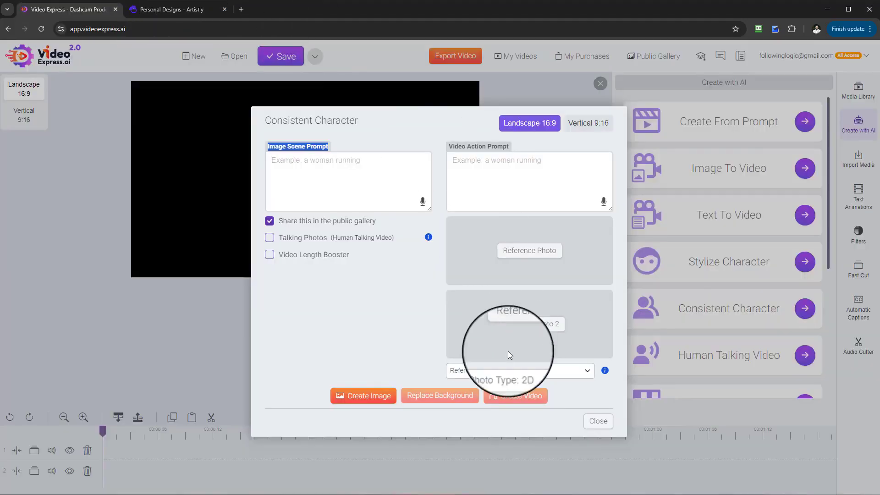
click(597, 420)
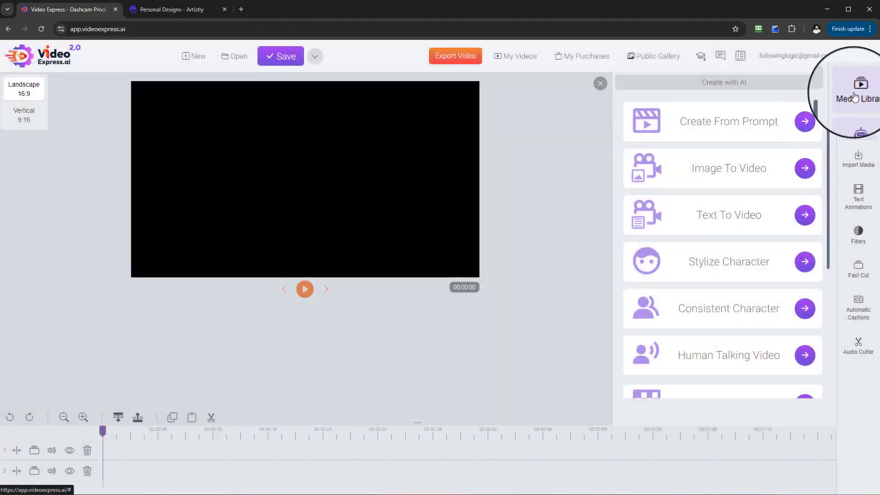
click(855, 96)
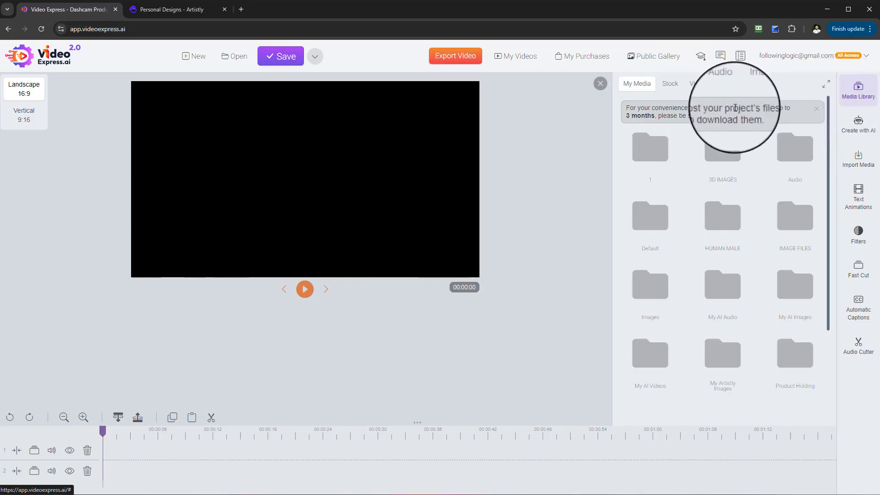
click(858, 161)
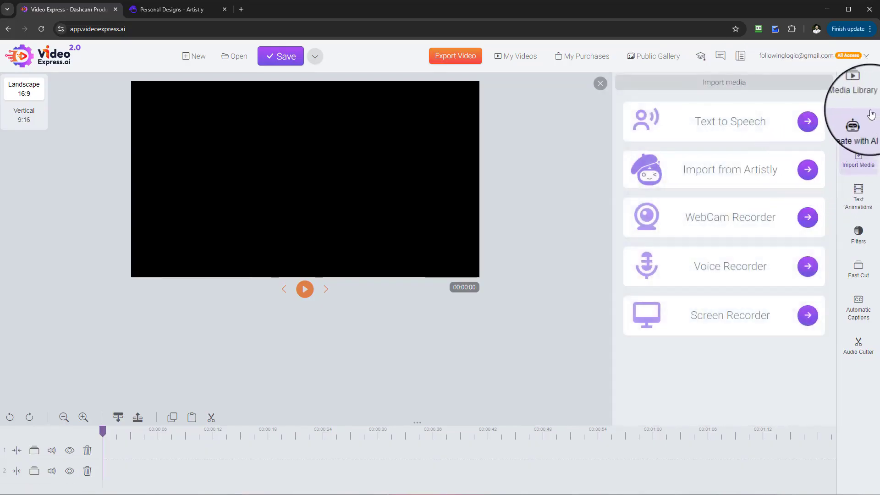
Open the My Artistly Images folder in the media library and look through its images.
click(858, 91)
scroll(738, 229, down, 1)
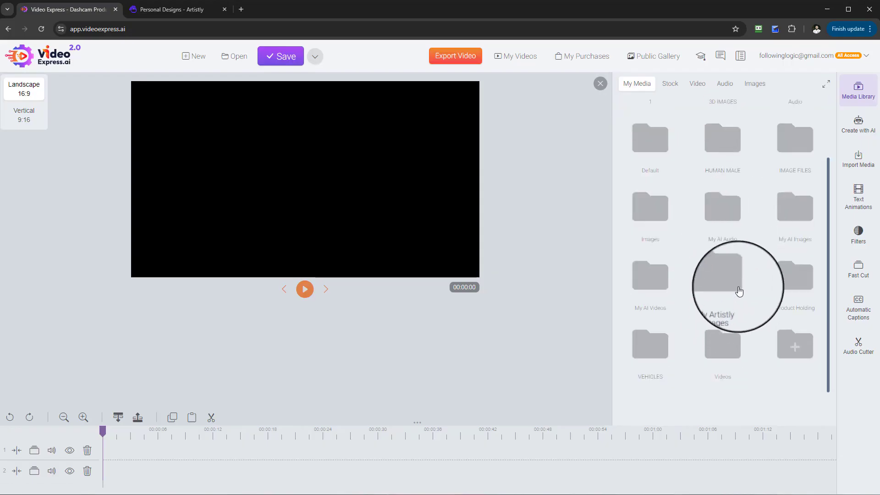
click(710, 291)
scroll(772, 216, down, 7)
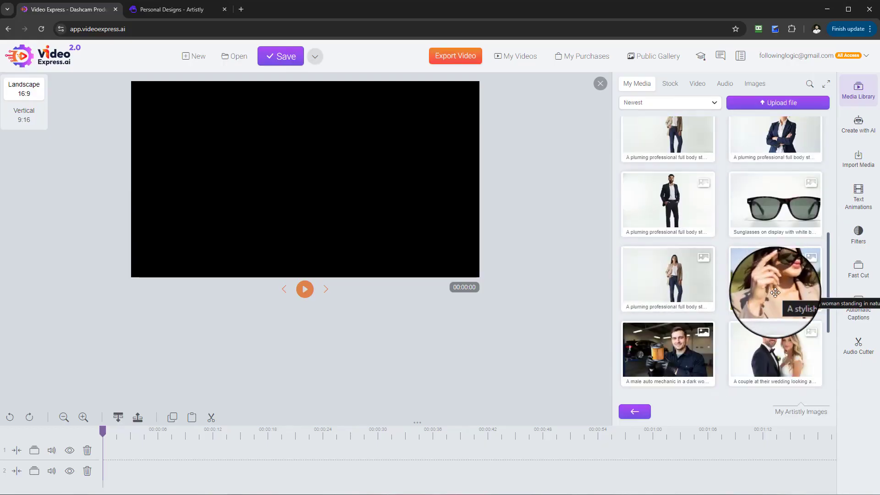
scroll(775, 284, up, 5)
Return to the media library's folder list and view the contents of the Product Holding folder.
click(859, 94)
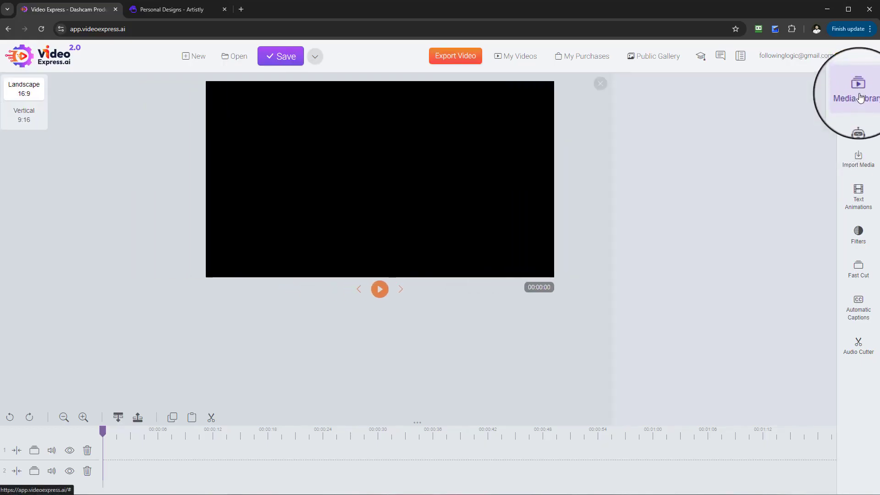
click(860, 98)
scroll(798, 240, down, 2)
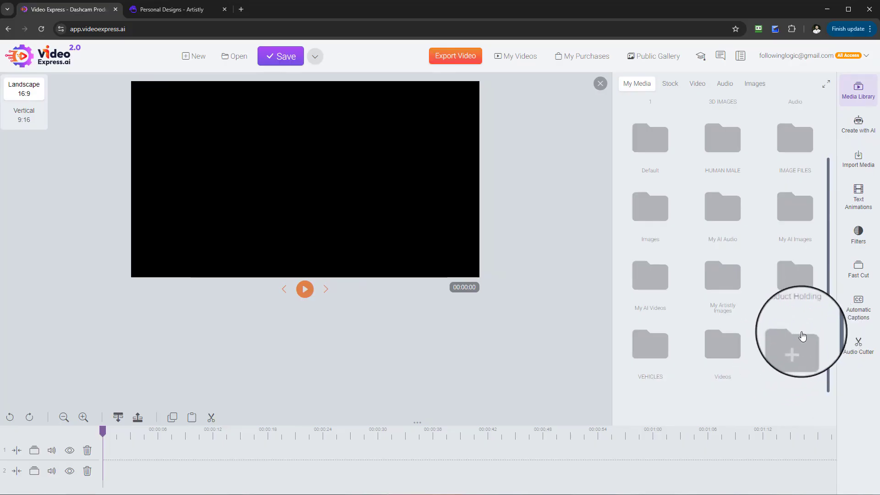
scroll(802, 337, up, 2)
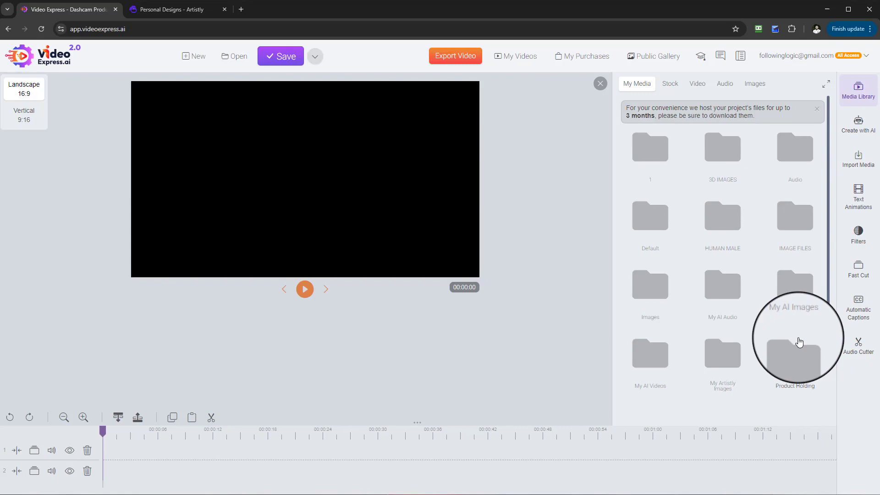
scroll(804, 332, down, 2)
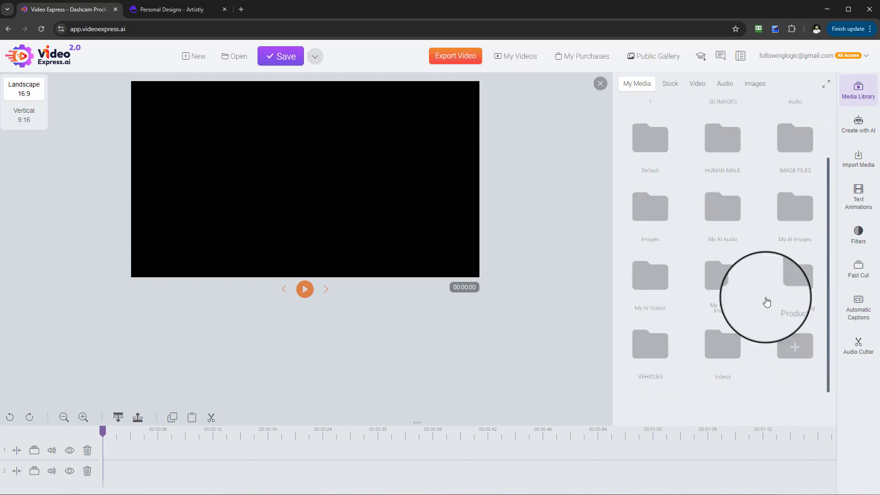
click(792, 311)
scroll(733, 280, down, 1)
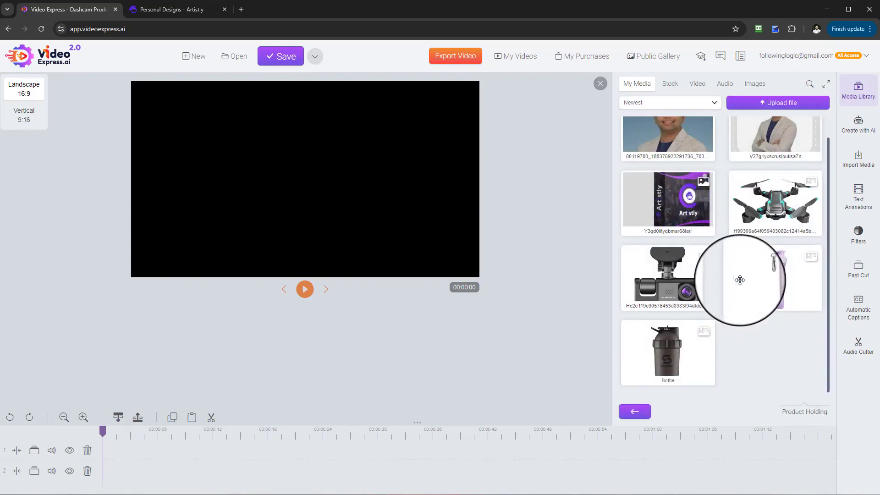
Preview the Bottle image from the Product Holding folder at full size and close the preview.
right_click(677, 362)
click(712, 365)
scroll(582, 260, down, 2)
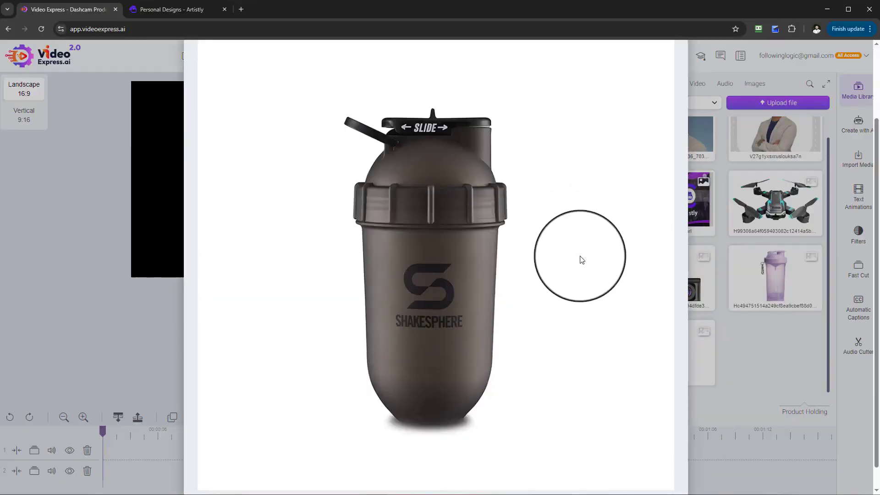
scroll(672, 207, up, 1)
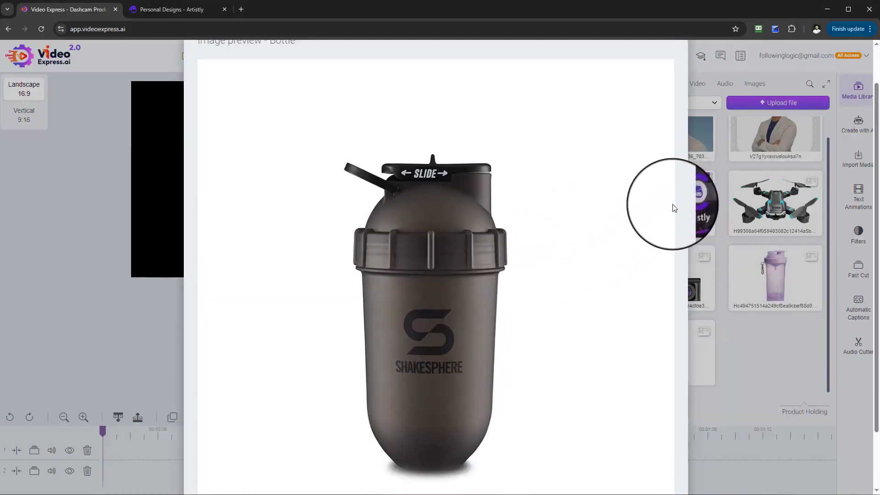
scroll(674, 218, down, 2)
click(659, 478)
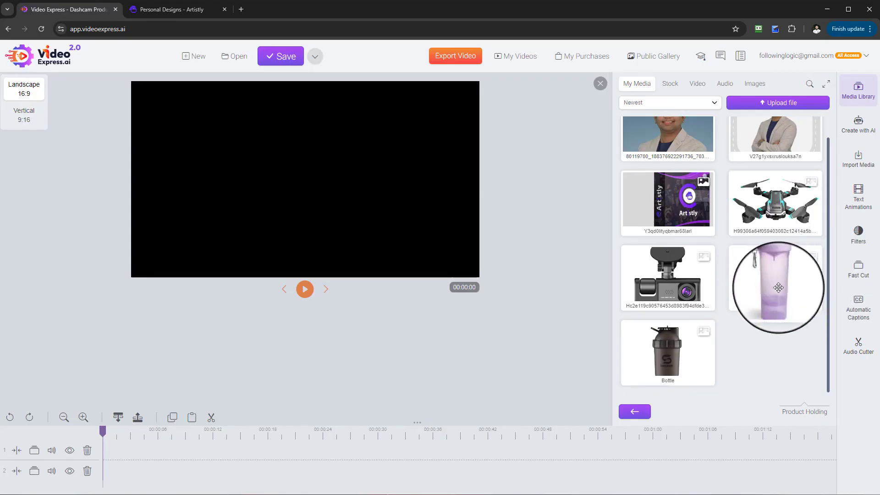
Preview the drone image from the Product Holding folder and close the preview.
right_click(772, 213)
click(784, 221)
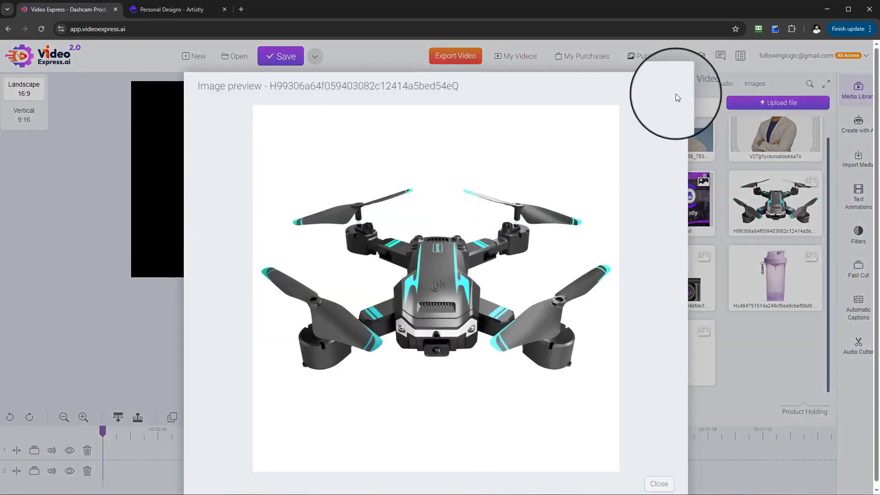
click(656, 484)
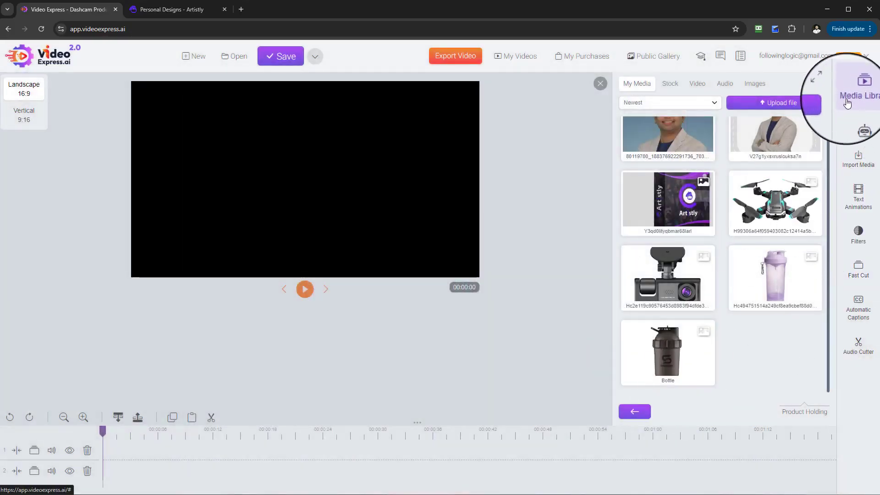
Open the Consistent Character tool and set the reference photo type to 2D.
click(859, 132)
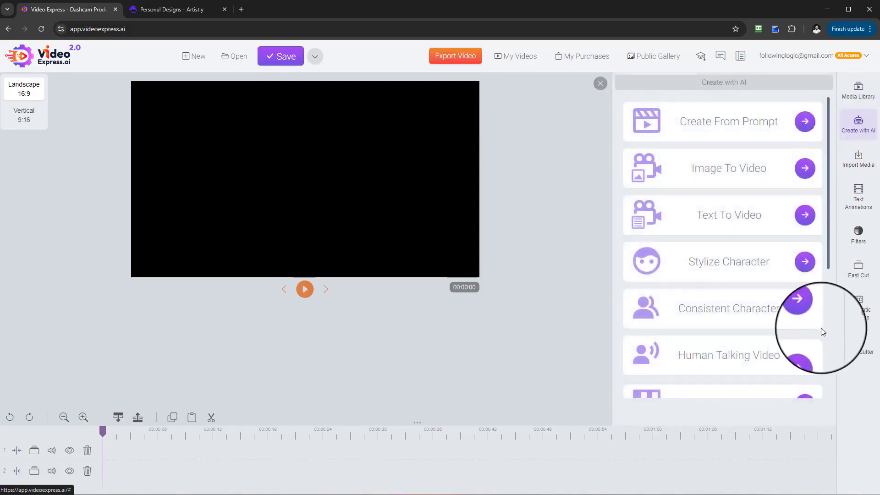
click(807, 311)
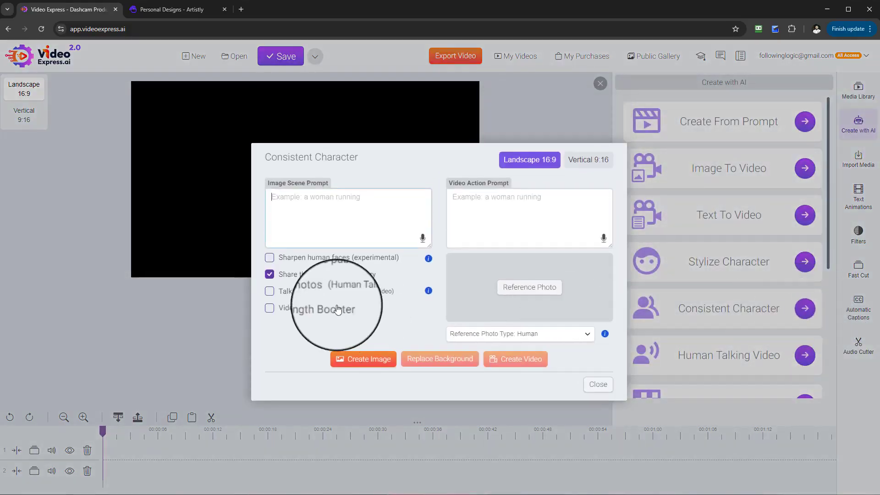
click(558, 340)
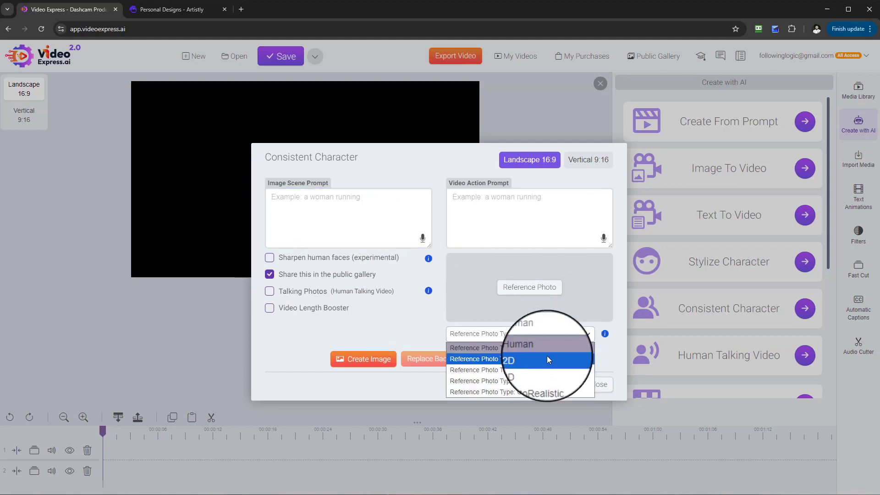
click(548, 360)
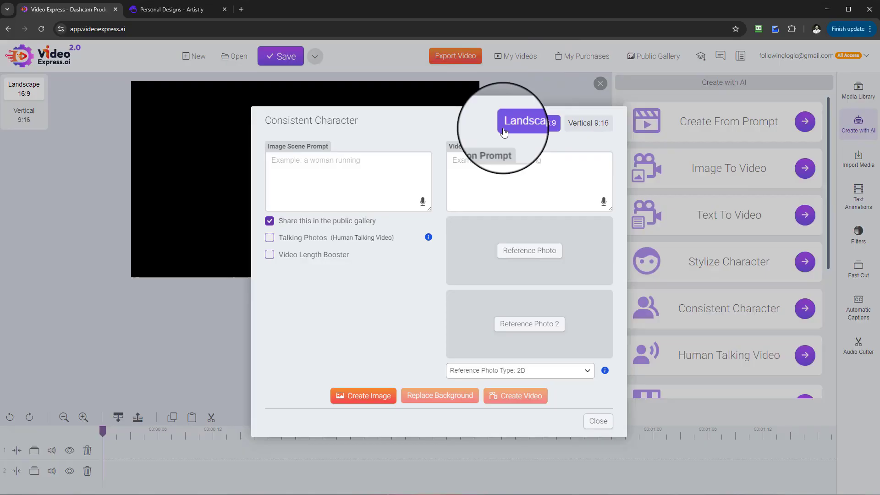
click(527, 255)
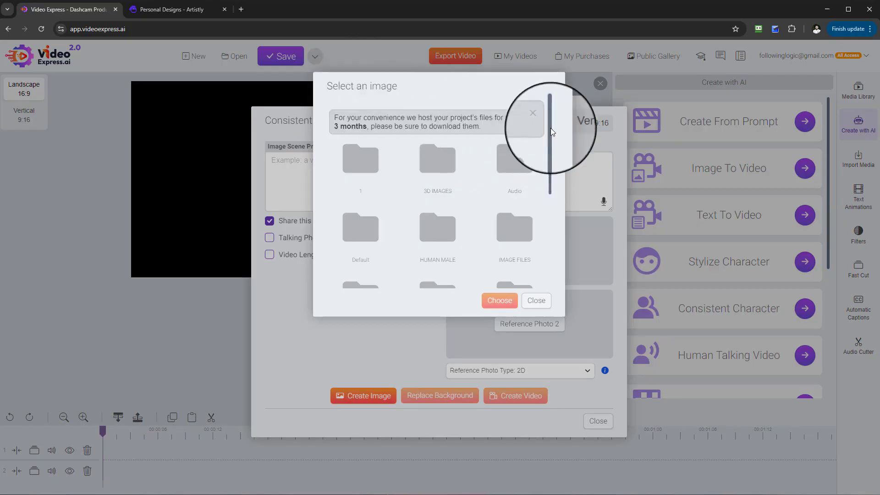
drag(551, 122, 549, 222)
scroll(492, 213, up, 1)
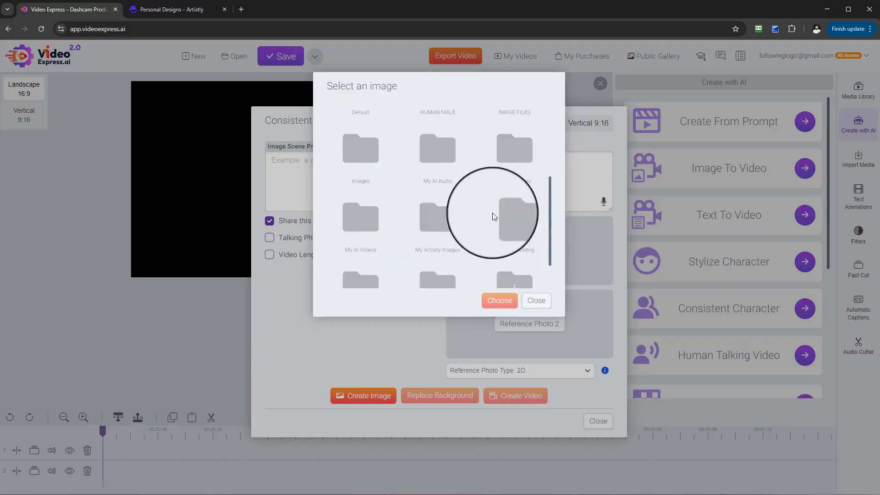
scroll(467, 165, down, 1)
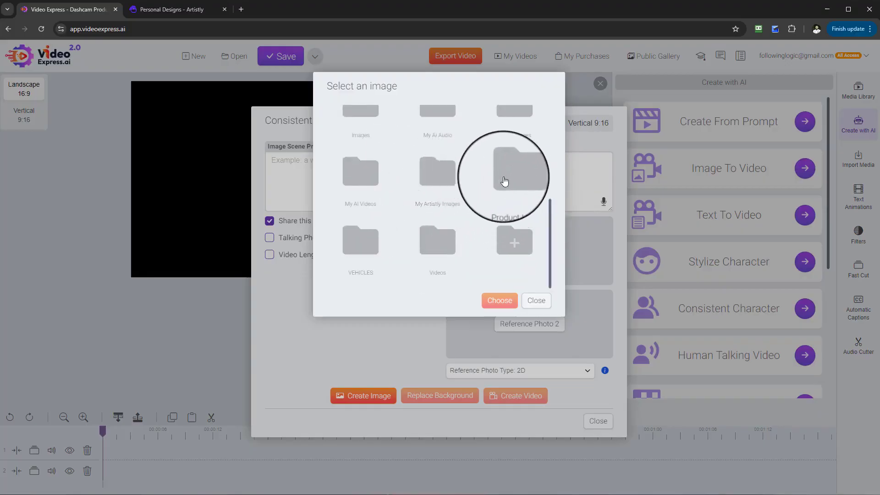
scroll(493, 242, up, 1)
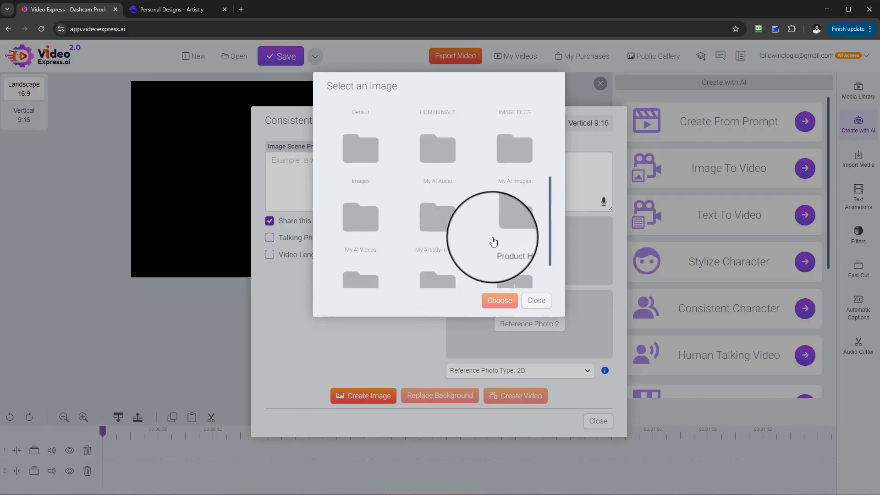
scroll(468, 214, down, 1)
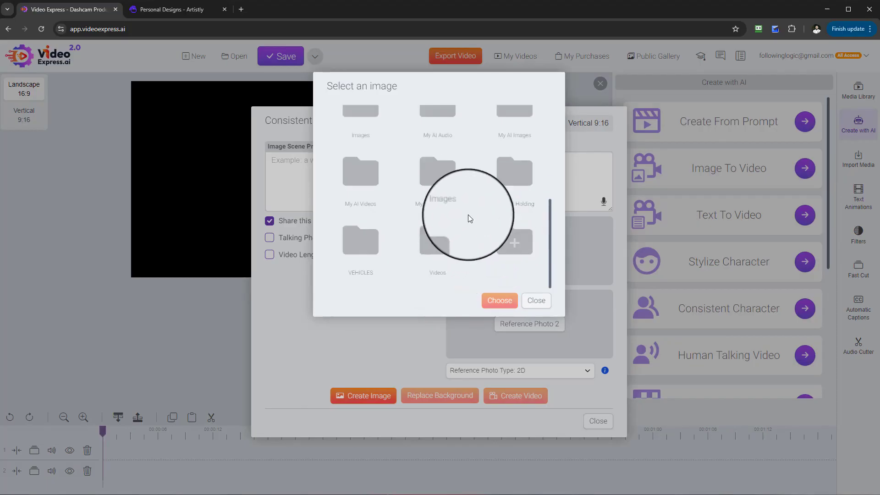
click(427, 193)
scroll(512, 240, down, 8)
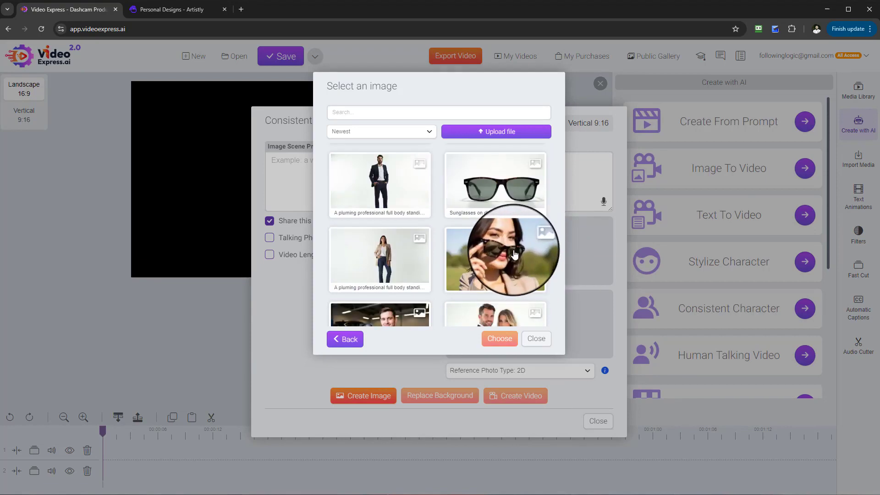
scroll(513, 254, up, 1)
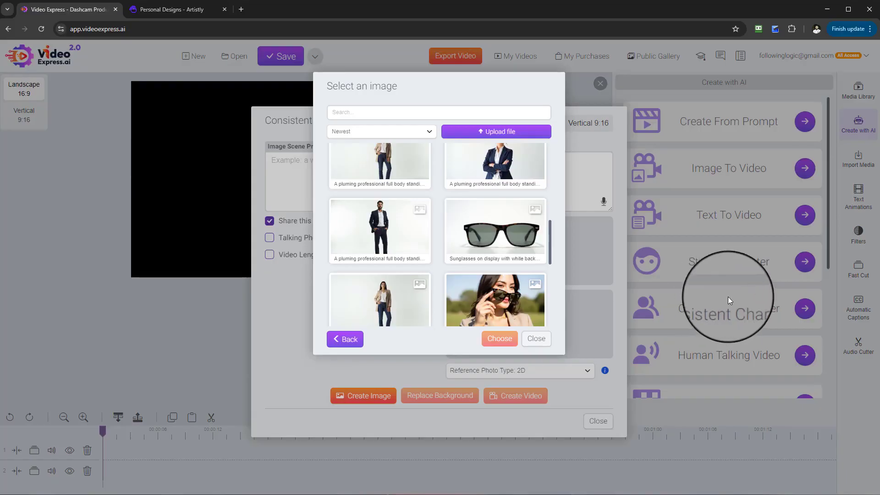
scroll(379, 293, down, 1)
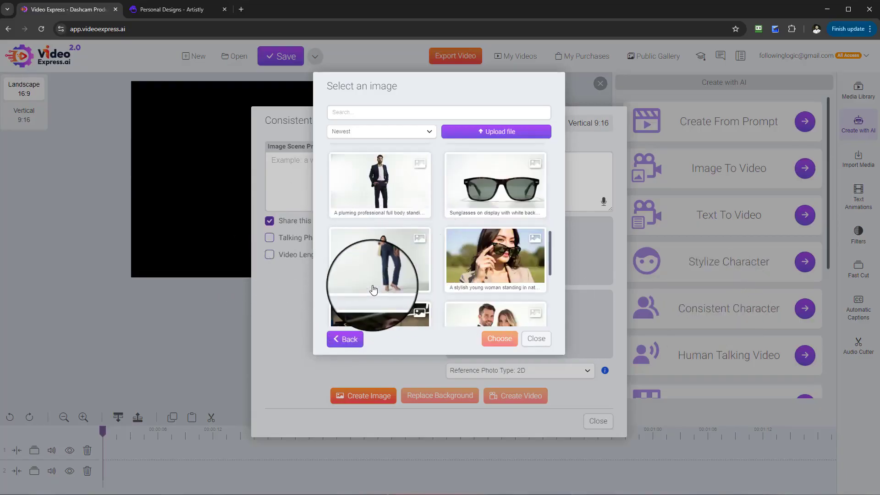
right_click(390, 259)
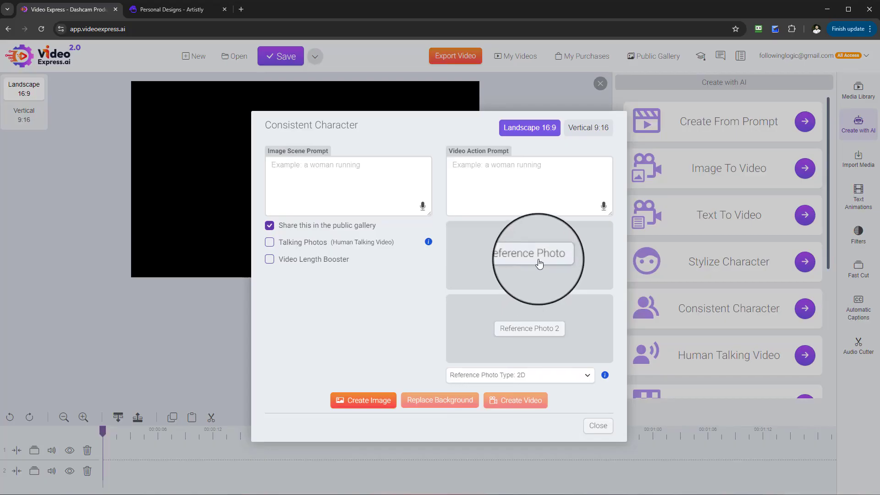
Set the first reference photo to the full-body image of the professional woman in a beige blazer from the My Artistly Images folder.
click(540, 263)
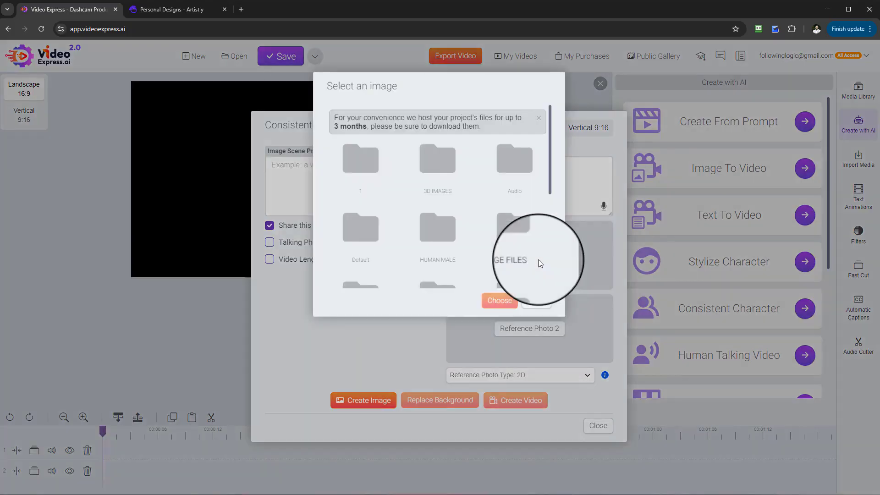
scroll(458, 232, down, 3)
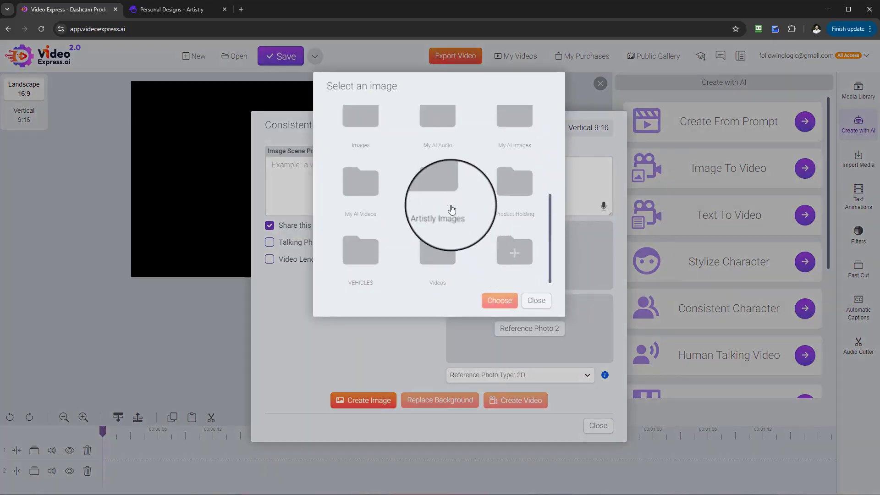
click(450, 207)
scroll(488, 270, down, 3)
scroll(487, 274, down, 1)
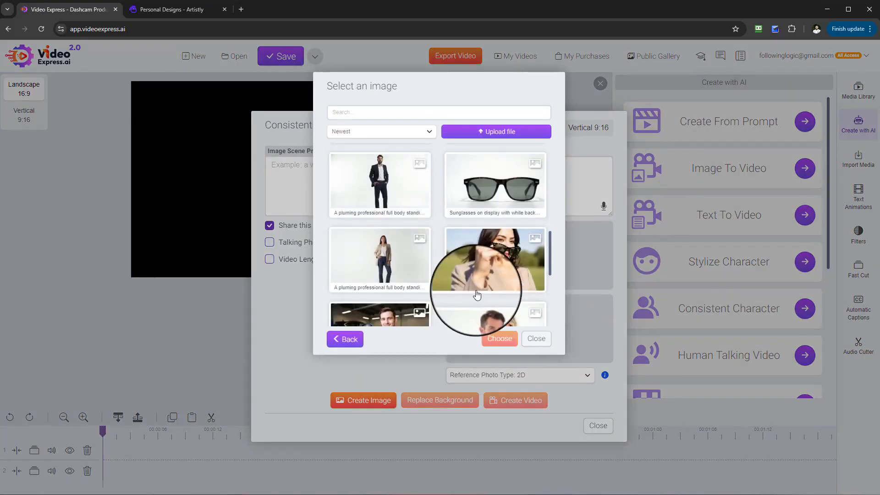
scroll(477, 294, up, 2)
scroll(385, 242, down, 2)
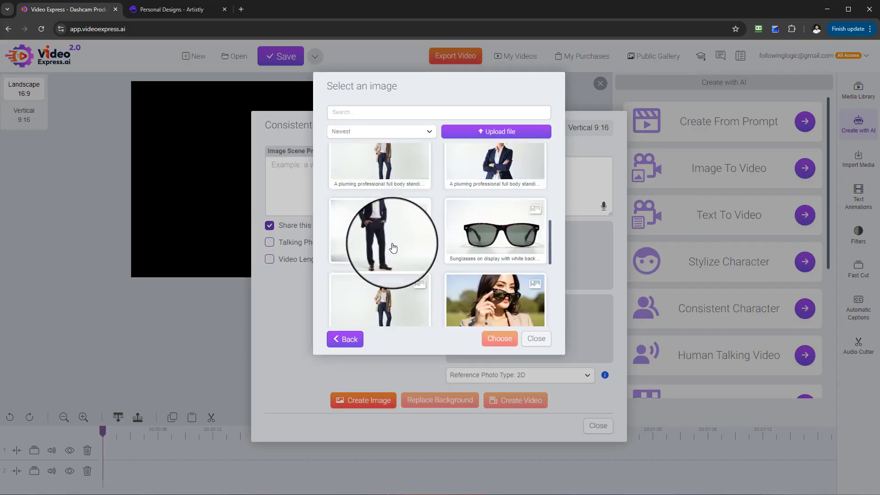
scroll(394, 244, up, 2)
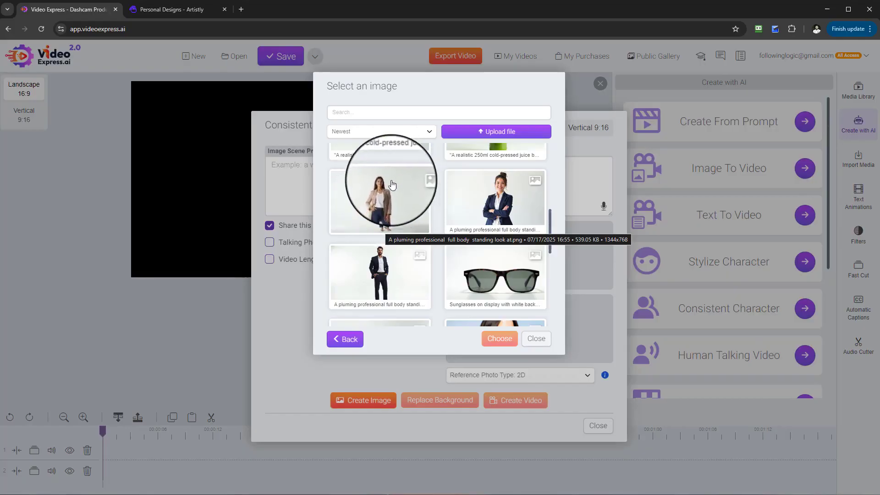
click(374, 205)
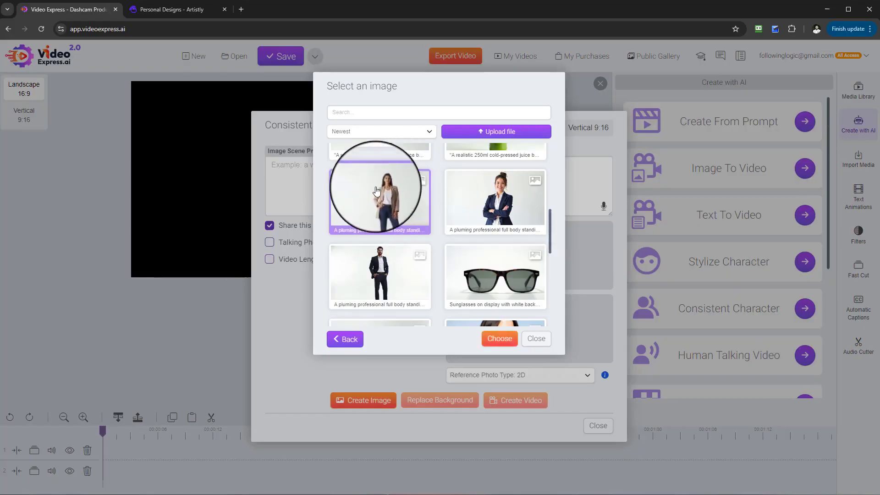
click(502, 339)
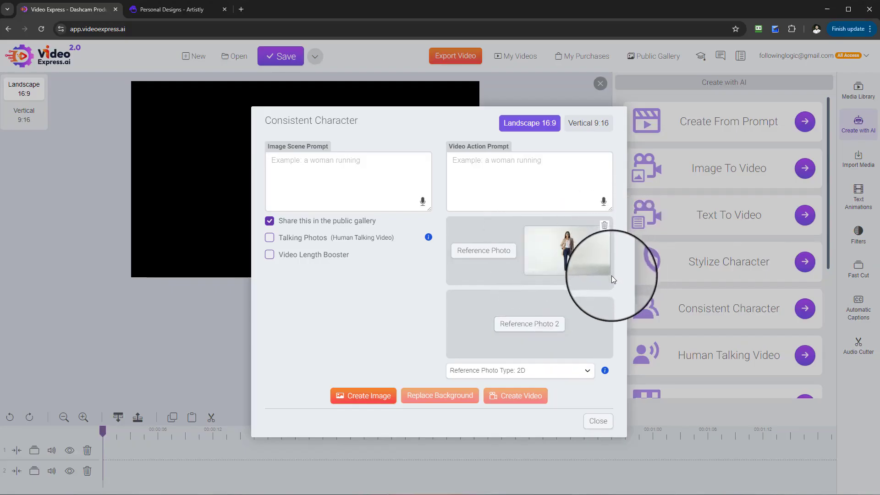
Set the second reference photo to the car oil filter with white background from the My Artistly Images folder.
click(541, 330)
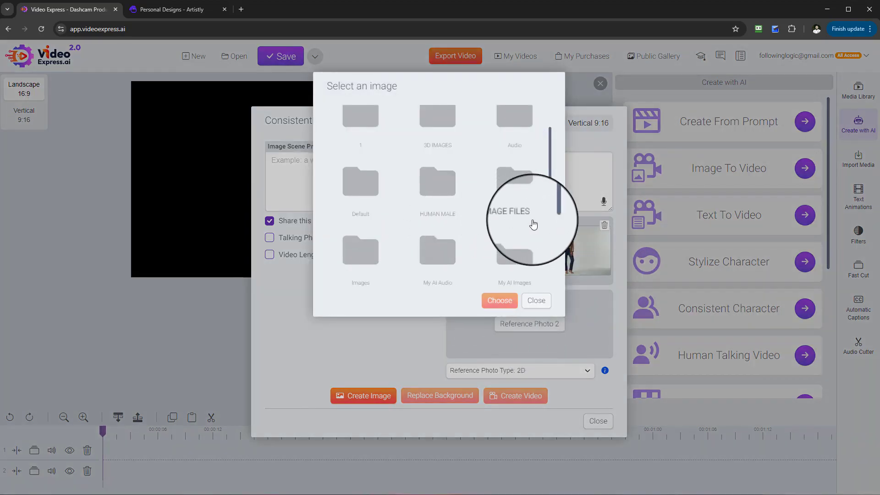
scroll(533, 224, down, 2)
scroll(532, 237, down, 1)
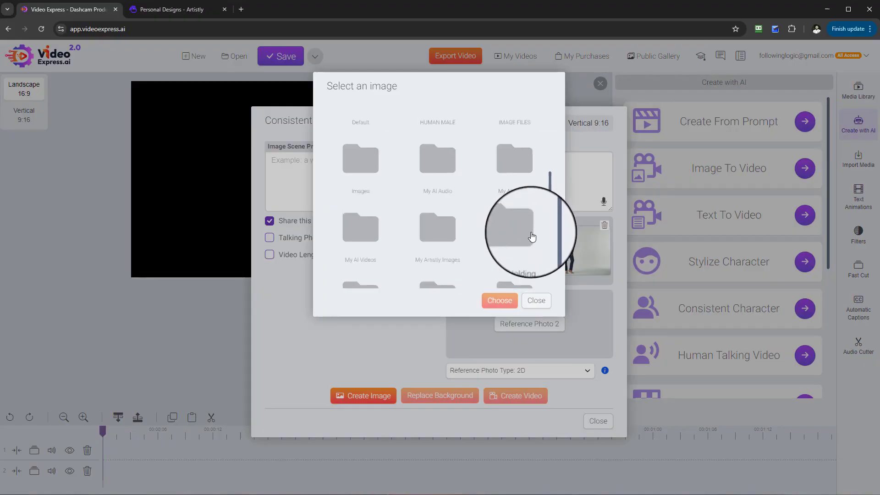
scroll(533, 236, down, 1)
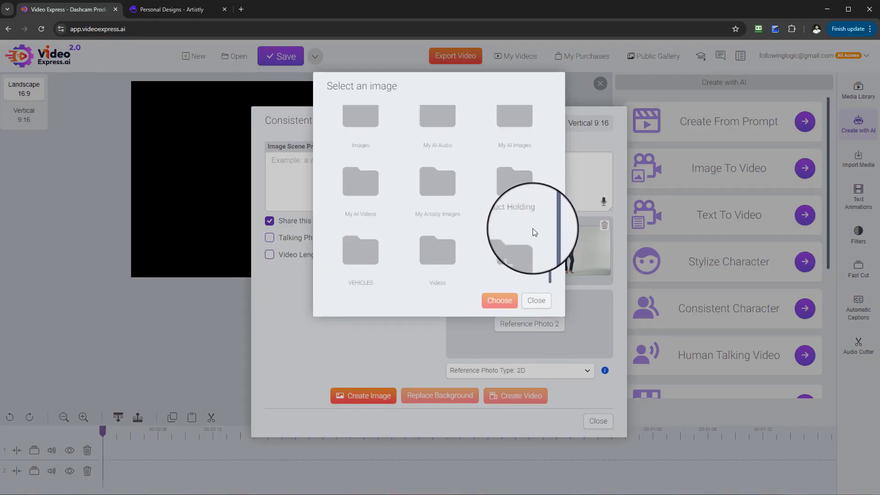
click(439, 191)
scroll(487, 212, down, 10)
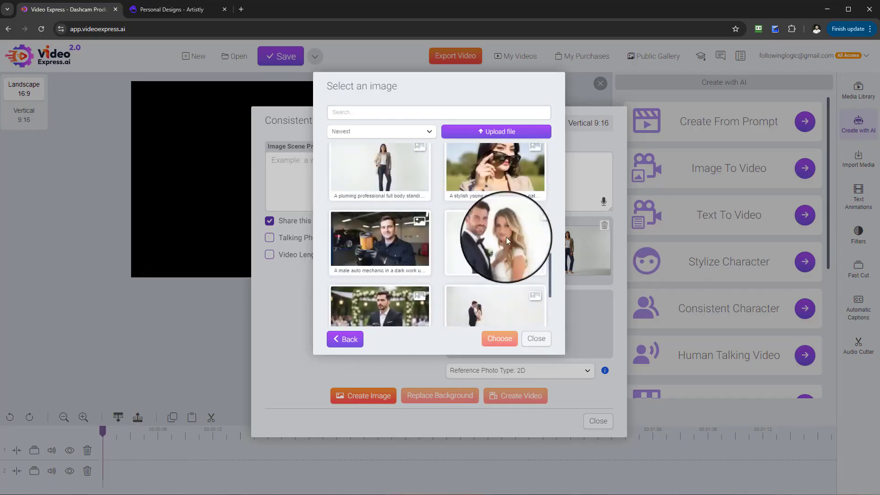
click(421, 321)
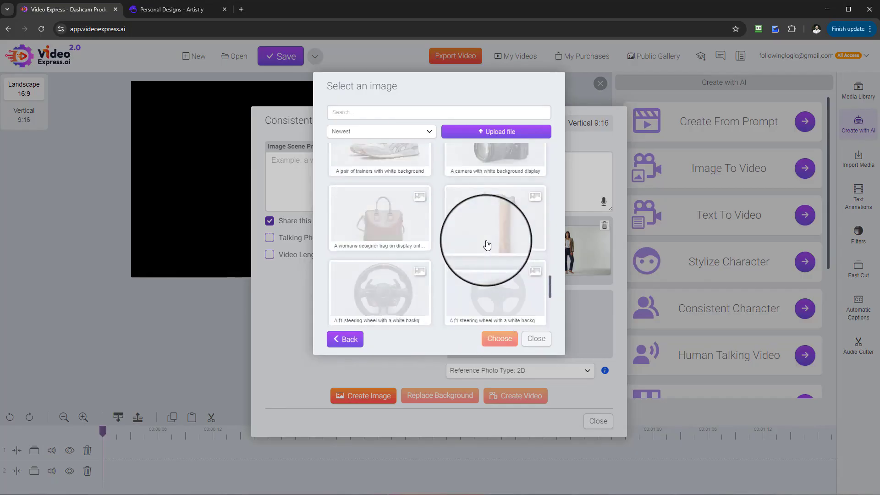
scroll(487, 245, down, 3)
scroll(489, 245, up, 6)
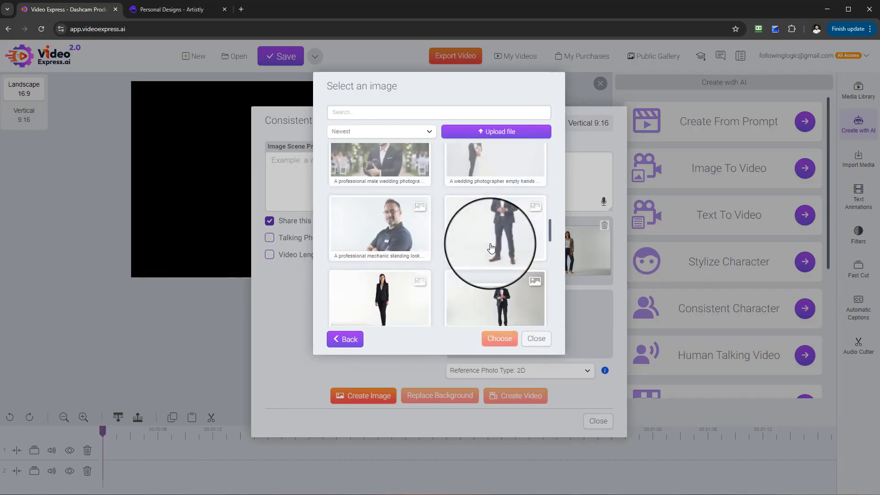
scroll(492, 245, down, 7)
scroll(490, 241, down, 8)
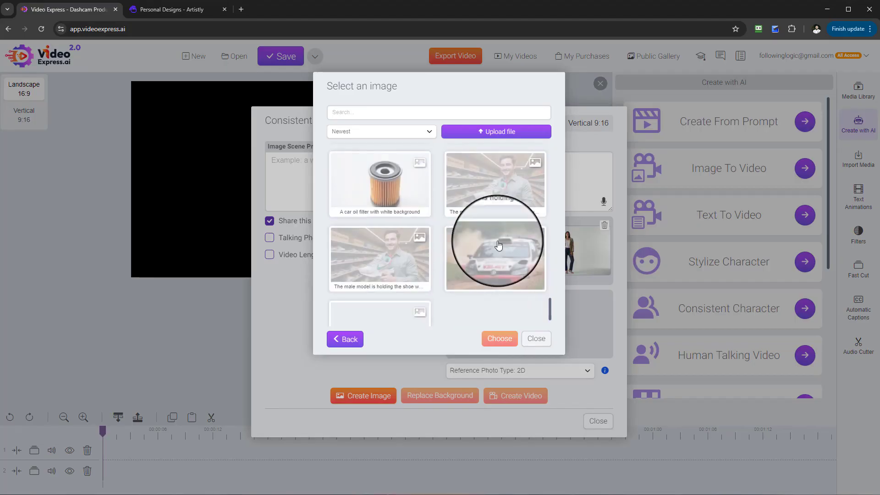
click(405, 199)
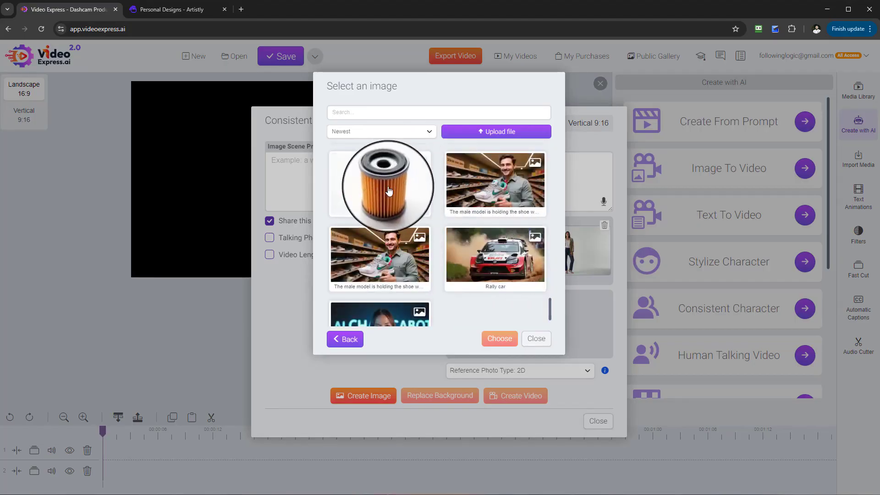
click(500, 337)
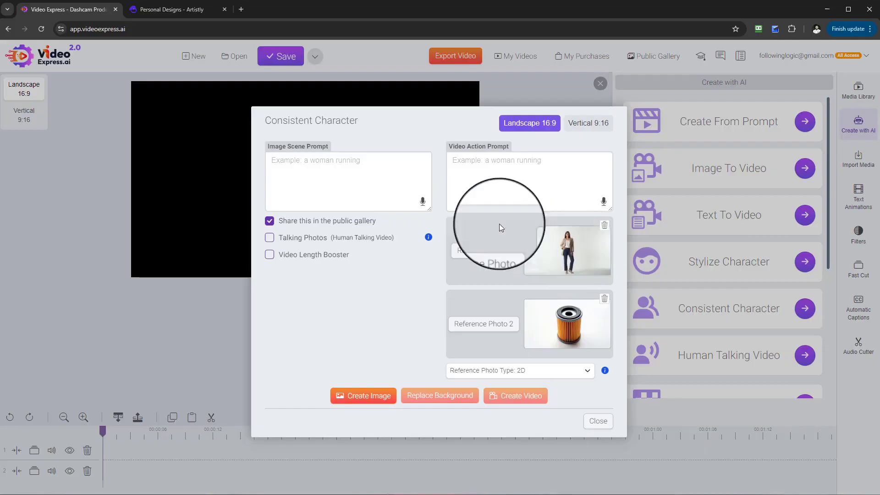
Enter the image scene prompt "the female mechanic is holding the oil filter in her hand in the car garage" and generate two images from it.
click(359, 166)
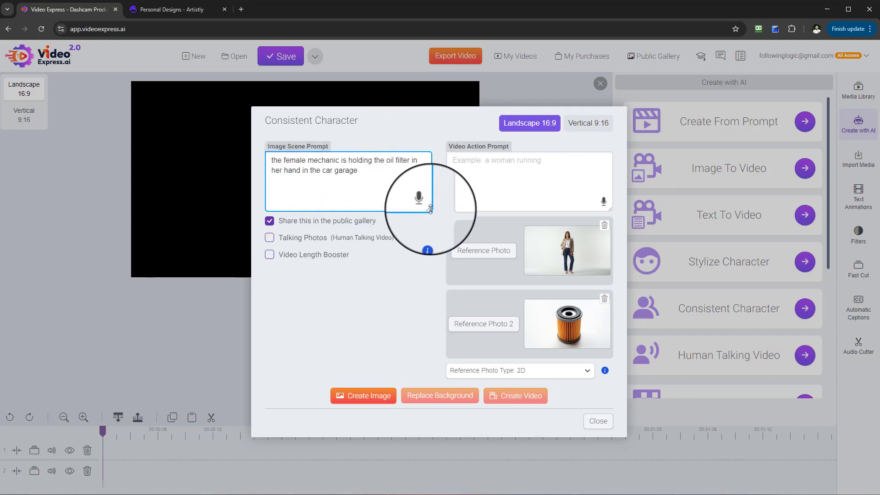
mouse_move(429, 209)
mouse_down()
mouse_move(442, 244)
mouse_move(440, 216)
mouse_up()
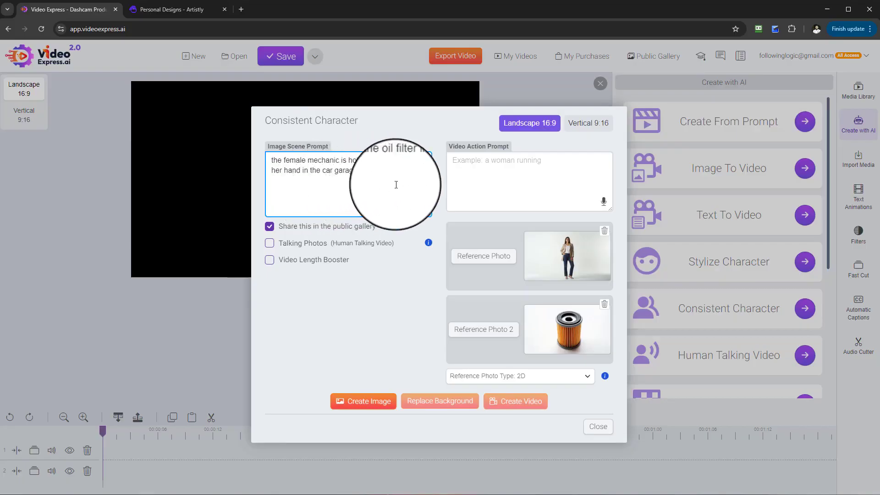
click(368, 403)
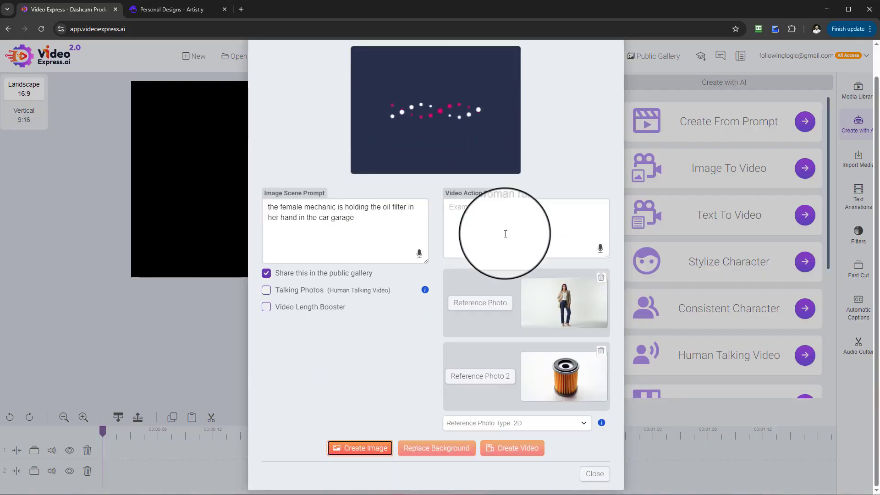
scroll(376, 257, down, 1)
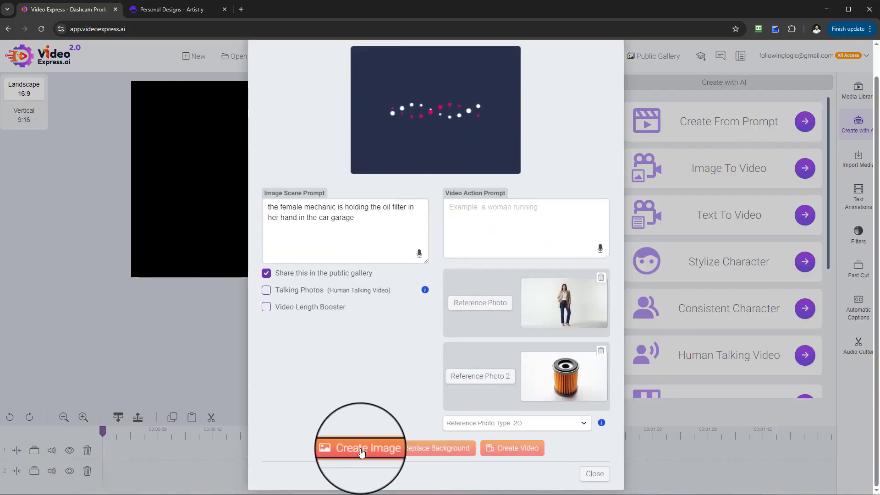
click(364, 449)
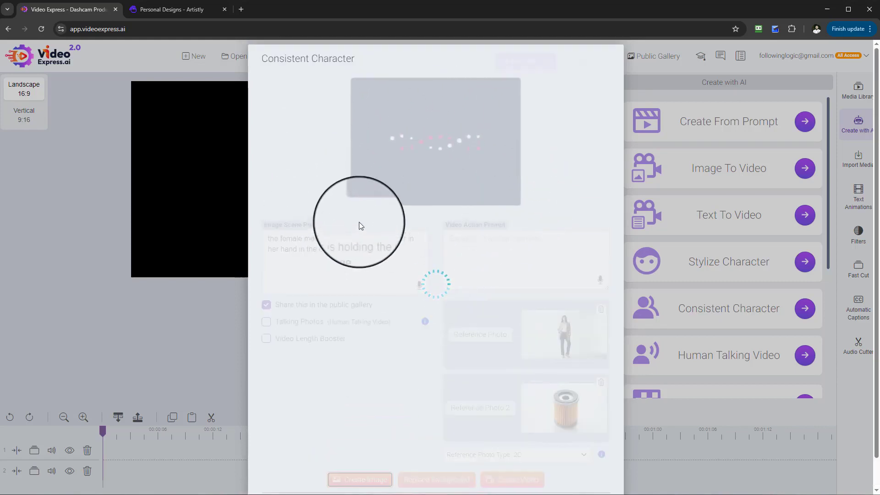
Switch between the two generated images, preview the first one at full size and close the preview.
click(268, 150)
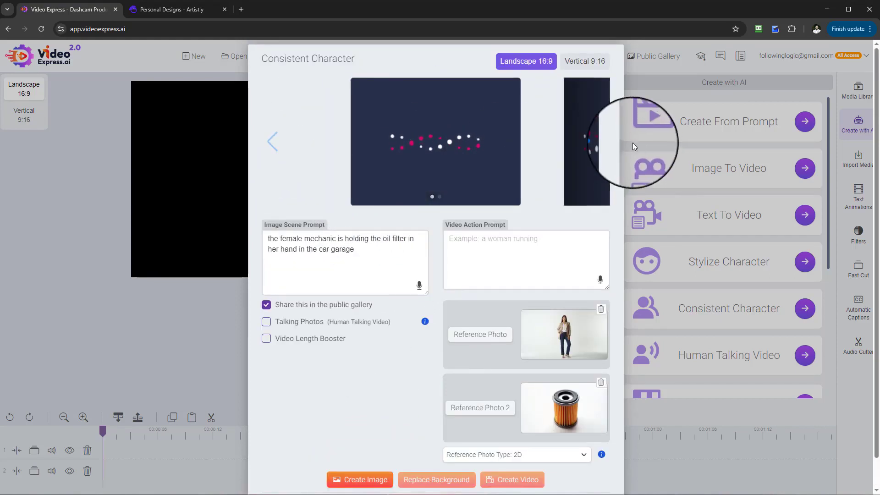
click(599, 145)
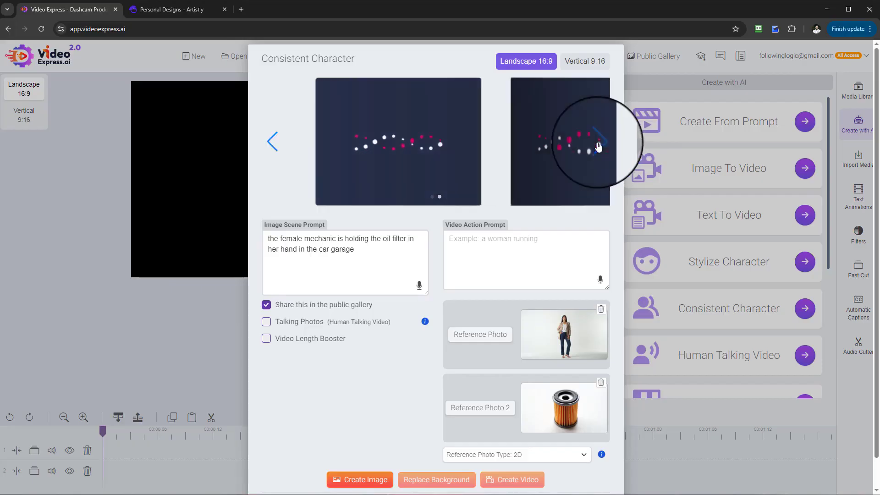
click(272, 144)
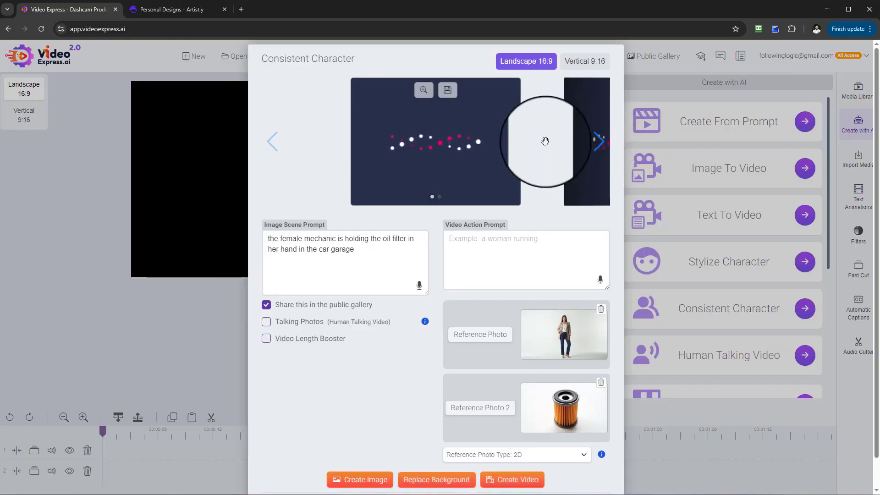
click(425, 95)
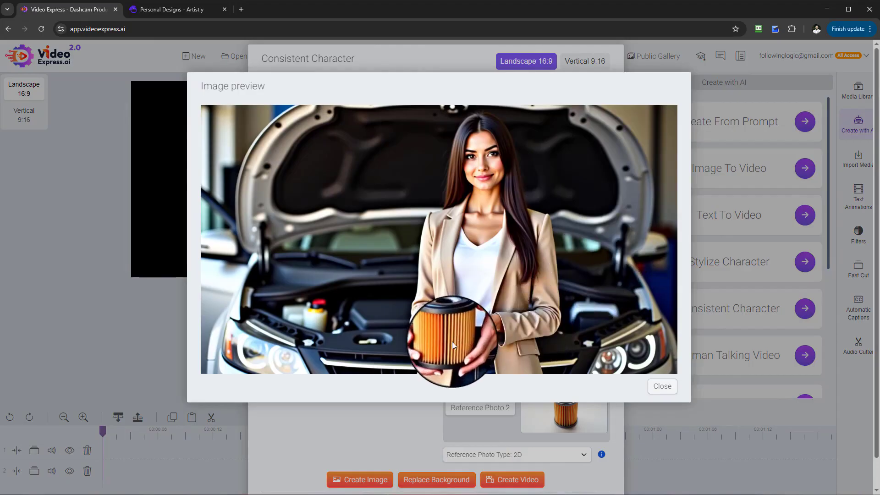
click(663, 390)
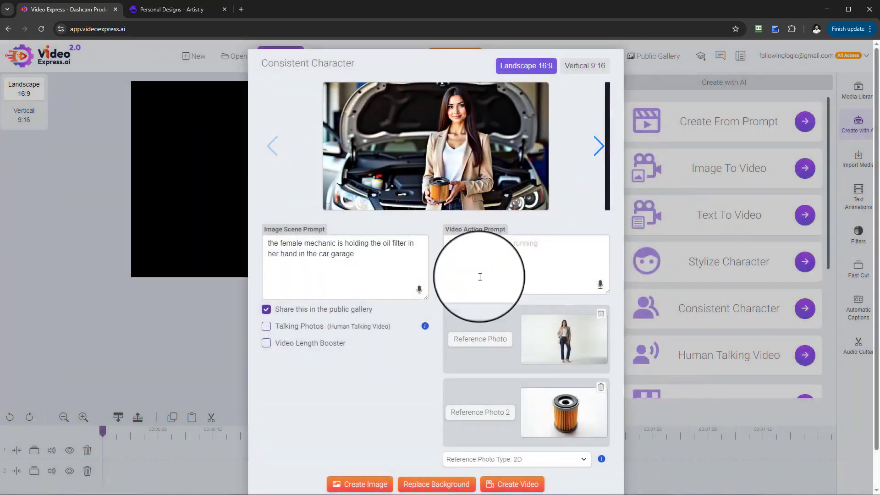
Preview the second generated oil filter image at full size, close the preview and compare it with the first image.
click(594, 145)
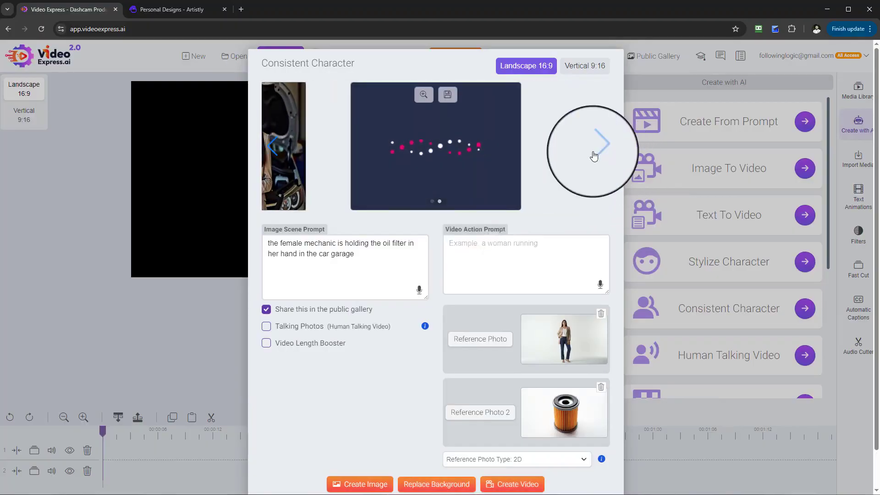
click(428, 97)
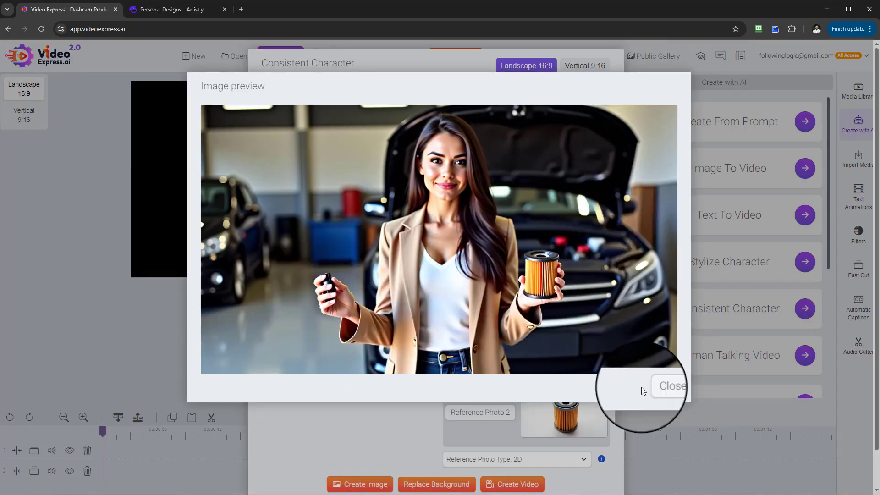
click(661, 387)
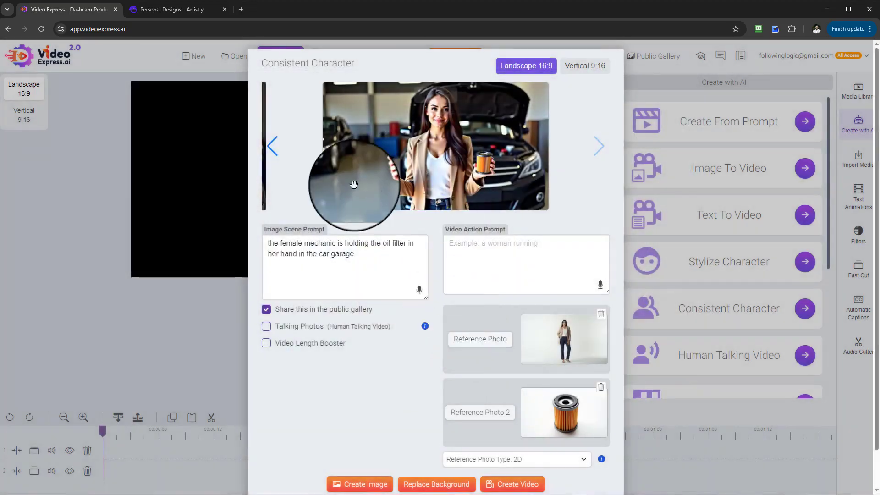
click(274, 146)
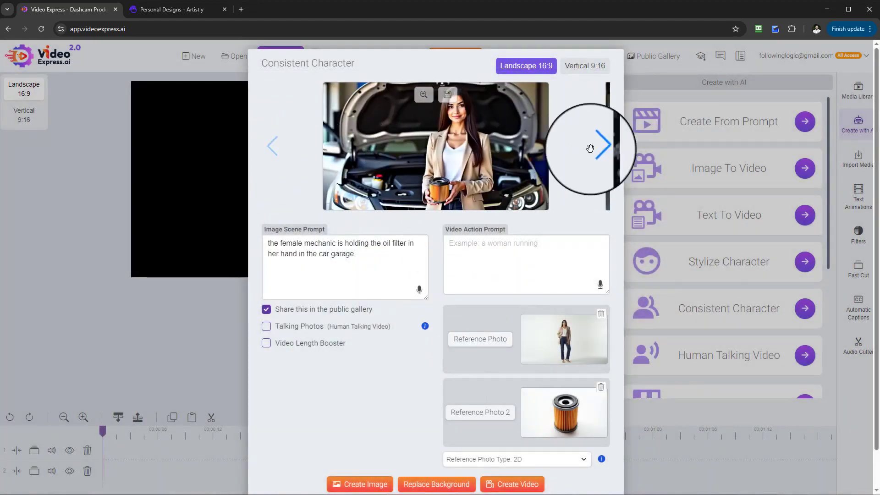
click(603, 153)
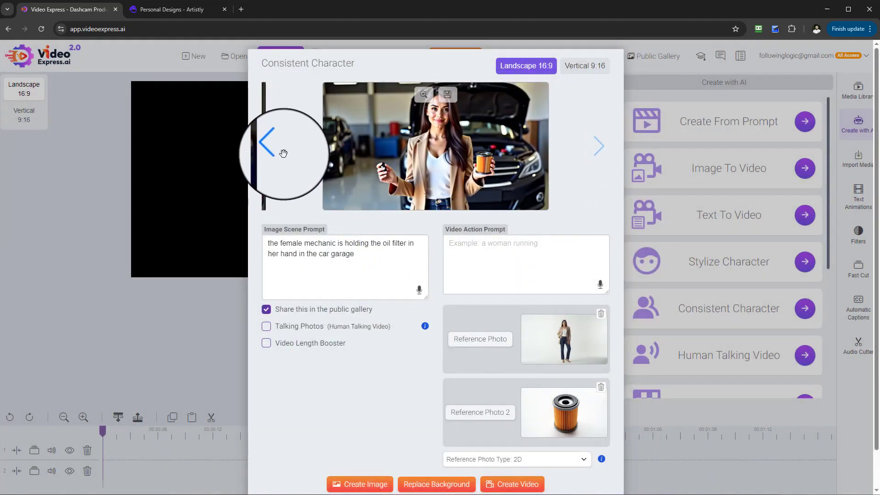
click(272, 145)
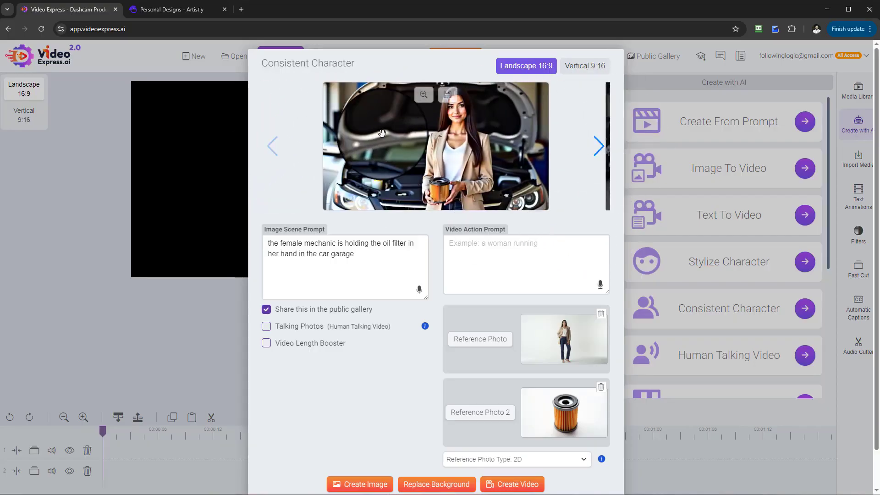
Inspect the first generated mechanic image at full size and save it to the media library.
click(423, 94)
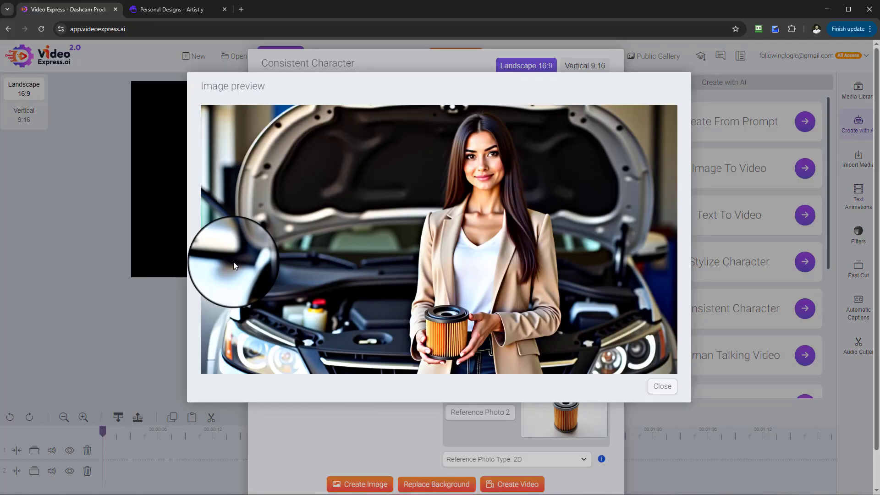
click(656, 388)
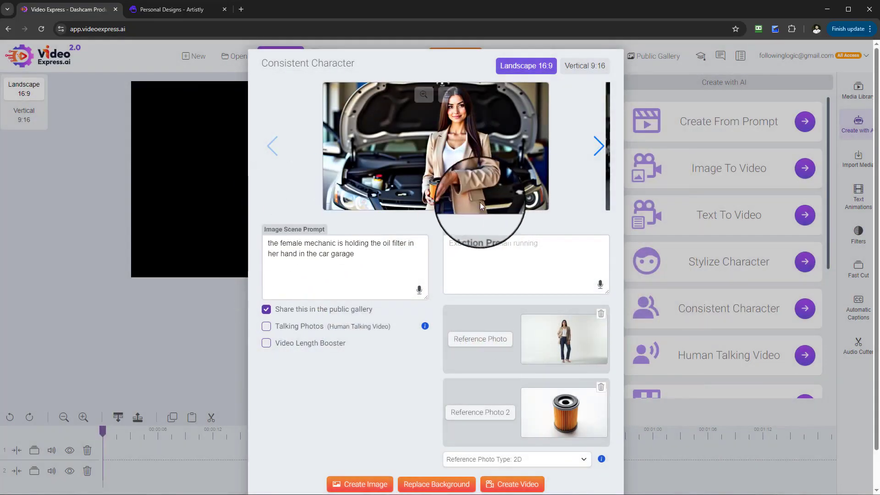
click(423, 94)
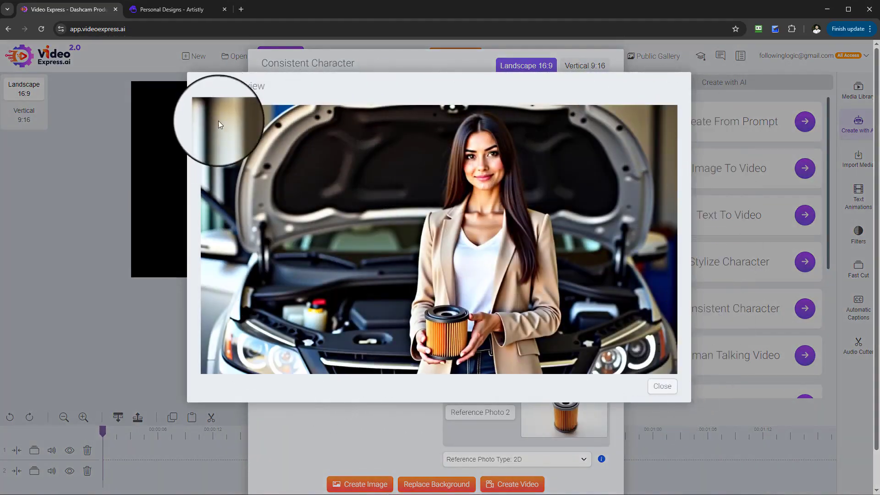
right_click(429, 334)
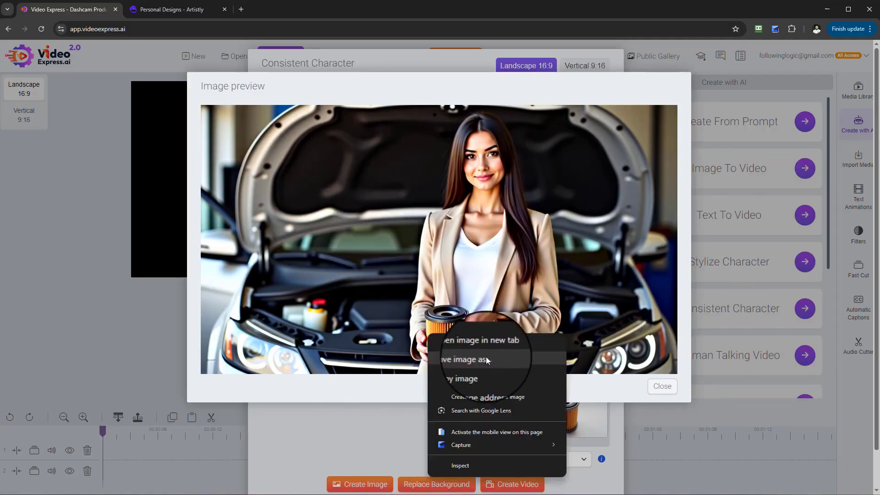
right_click(627, 378)
click(620, 387)
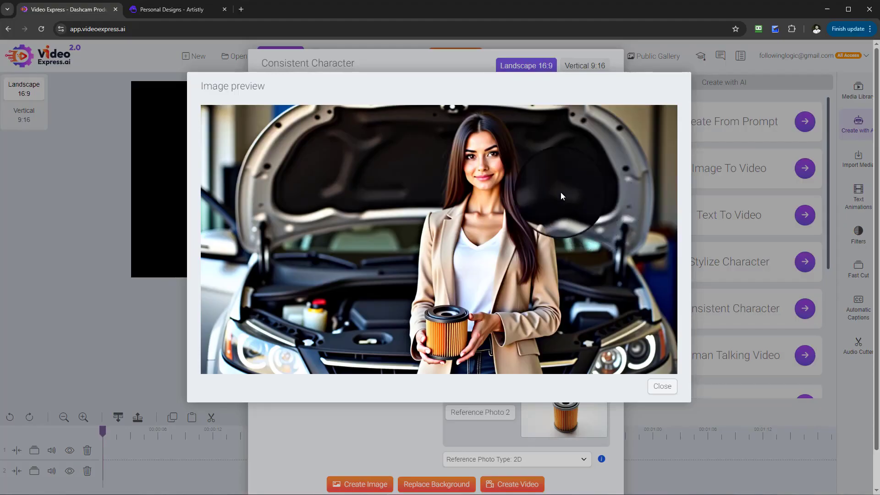
click(664, 388)
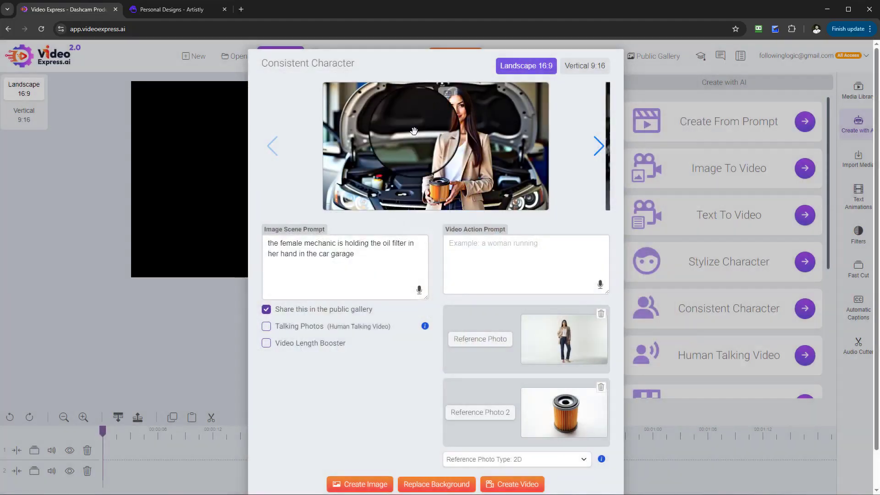
click(447, 96)
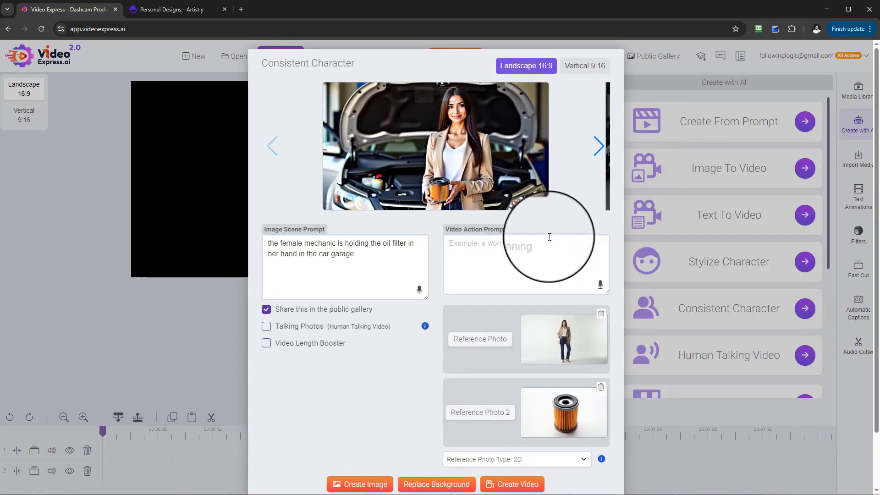
Copy the scene prompt into the video action prompt, append "and the camera zooms into her smiling", and create the video.
scroll(550, 238, down, 1)
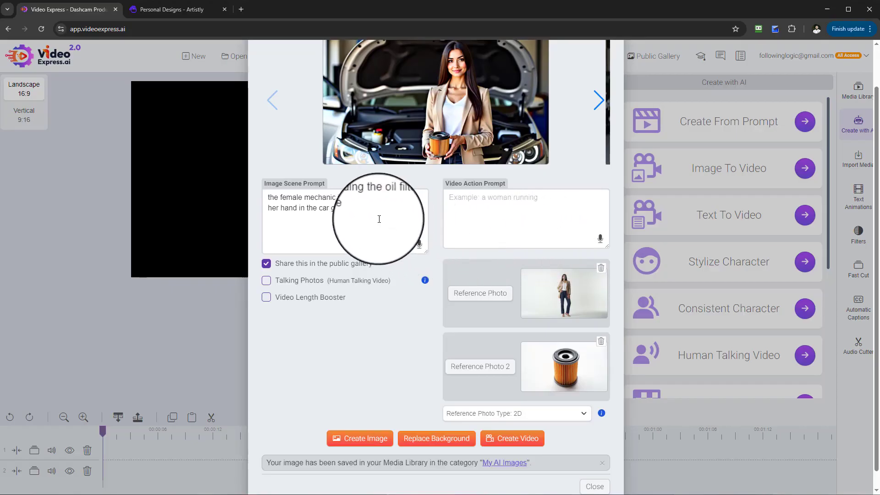
drag(379, 219, 222, 197)
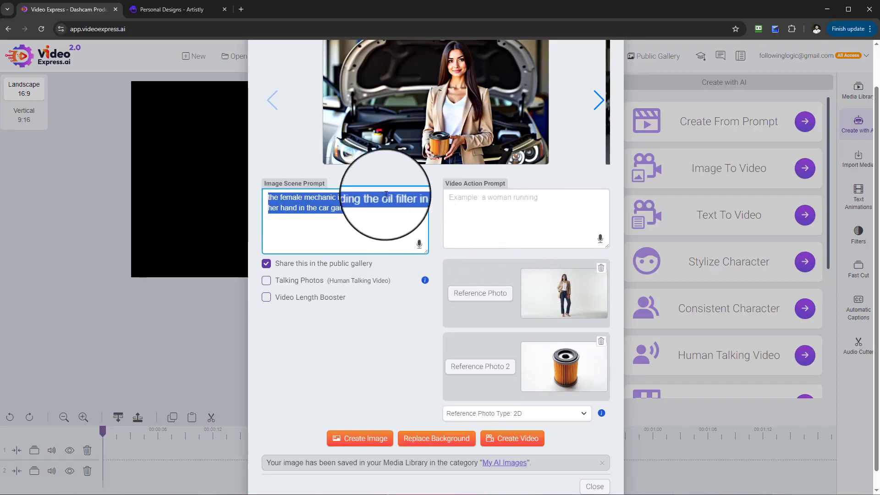
right_click(312, 189)
click(385, 252)
click(498, 224)
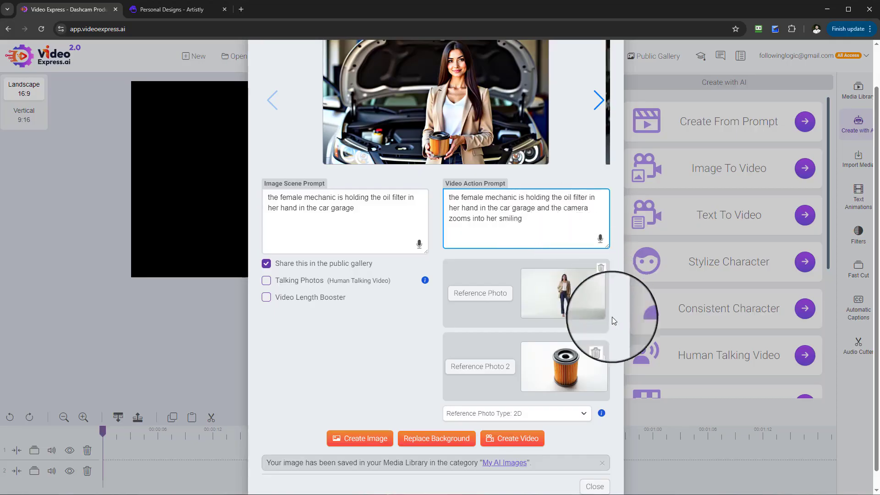
scroll(542, 411, down, 1)
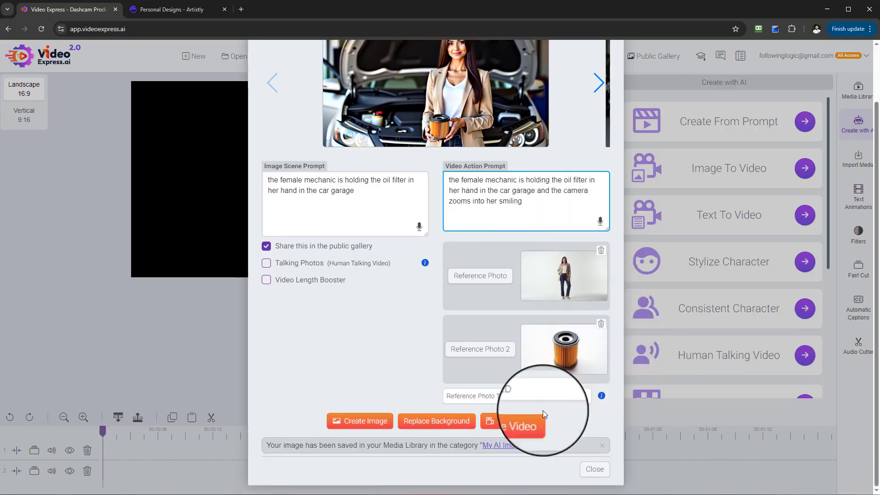
click(534, 425)
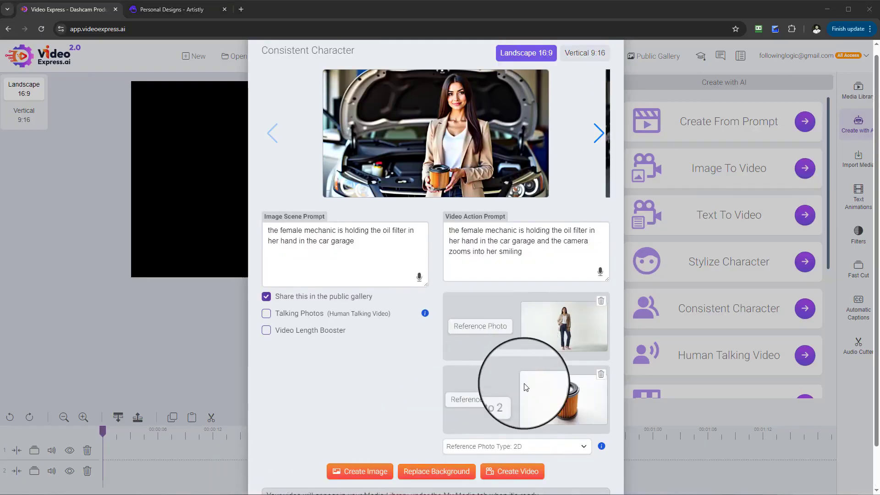
drag(266, 453, 549, 452)
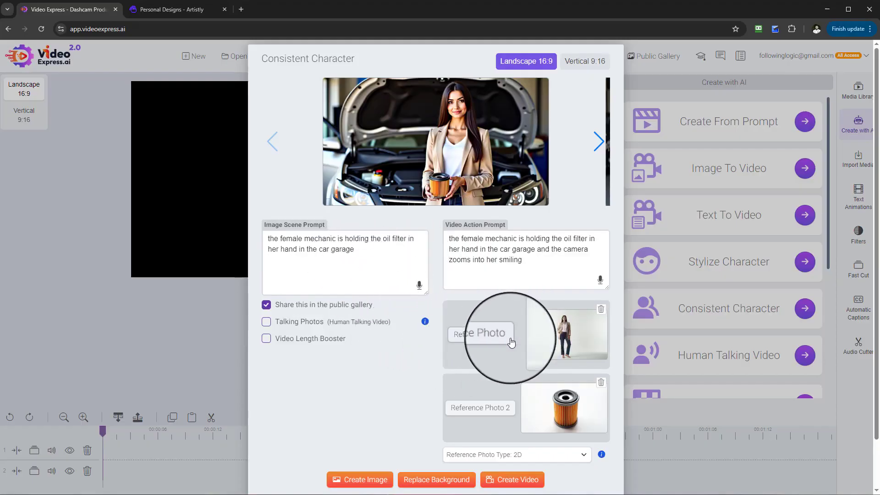
Replace the first reference photo with the saved image of the female mechanic holding the oil filter from the My AI Images folder.
click(486, 341)
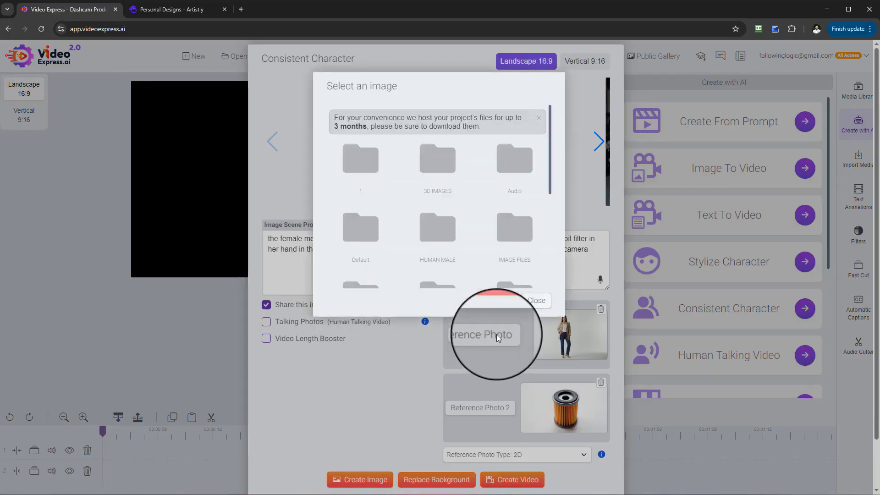
scroll(533, 253, down, 2)
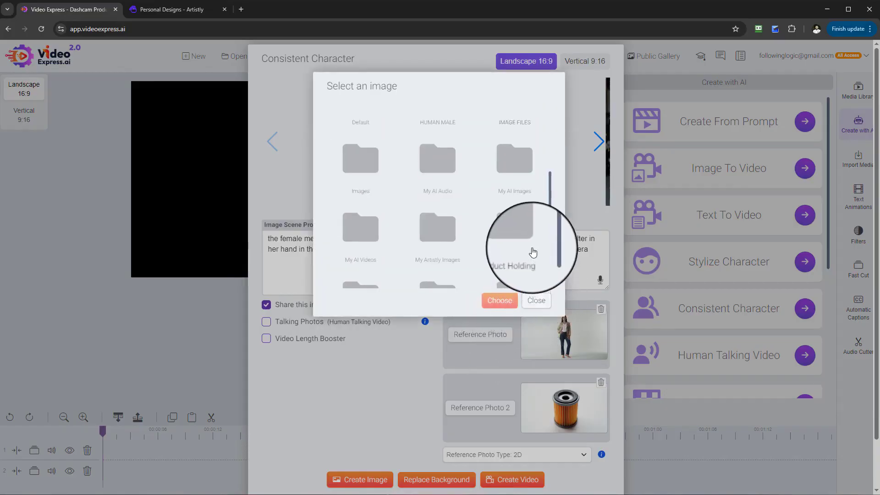
click(521, 171)
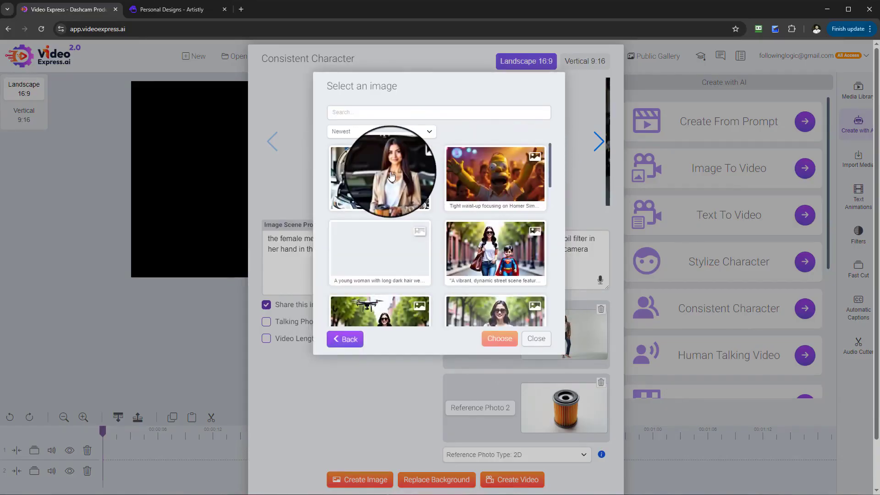
click(396, 170)
right_click(395, 171)
click(425, 184)
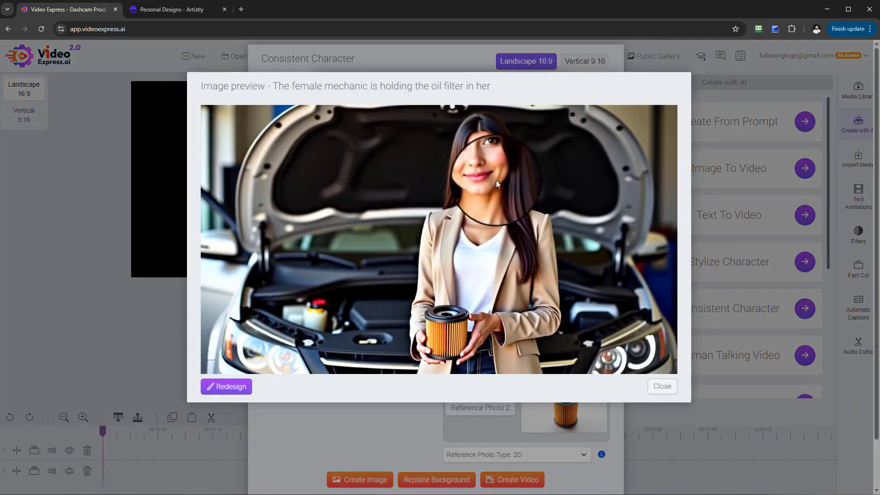
click(665, 389)
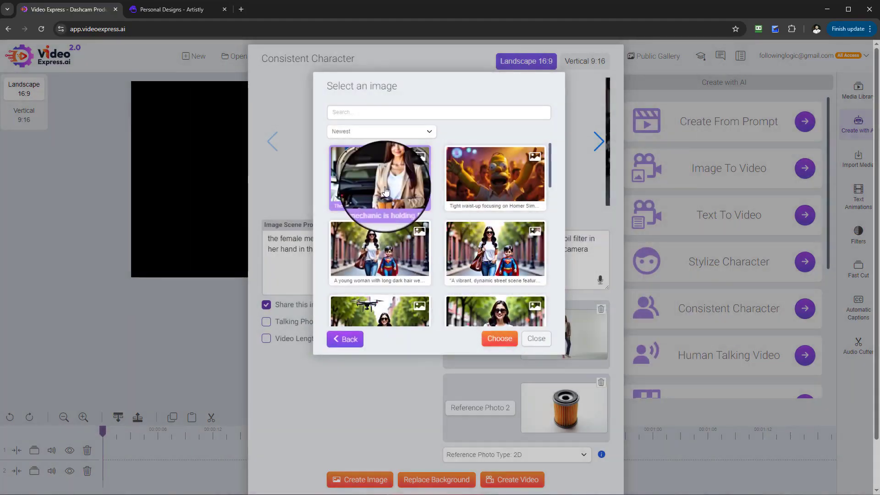
click(493, 340)
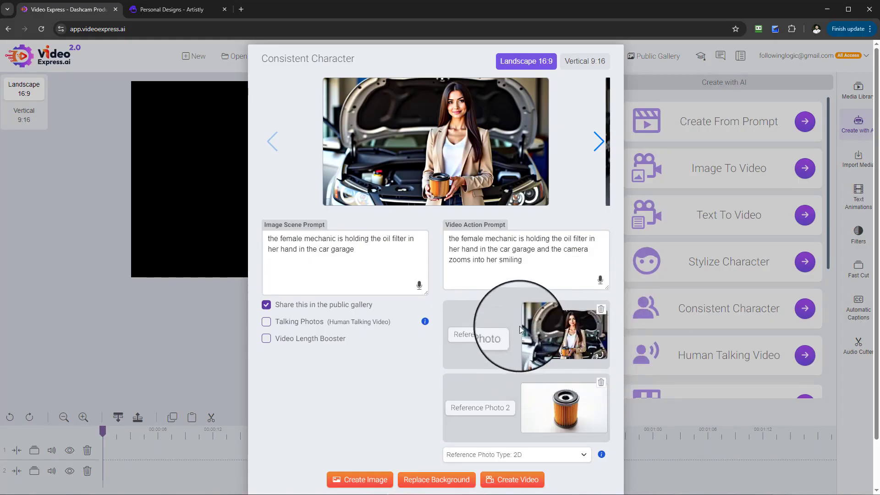
Append "and putting it in the car engine" to the image scene prompt and generate two images from it.
scroll(555, 345, down, 2)
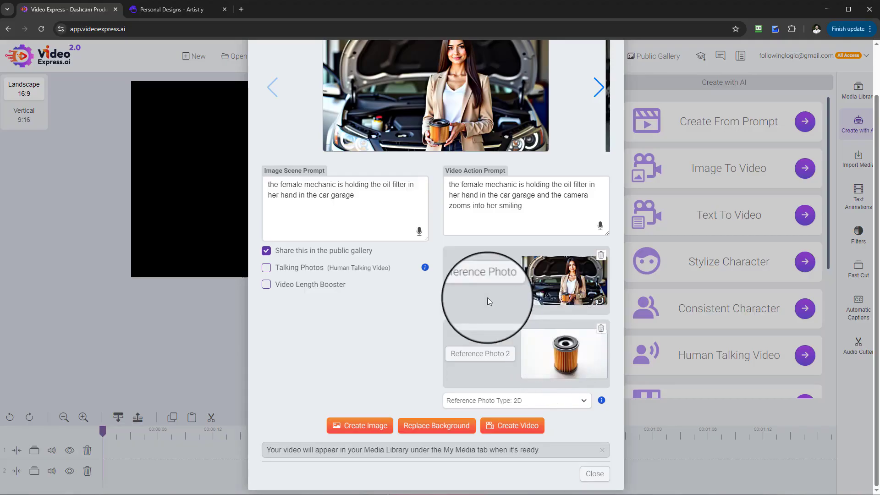
scroll(513, 303, up, 1)
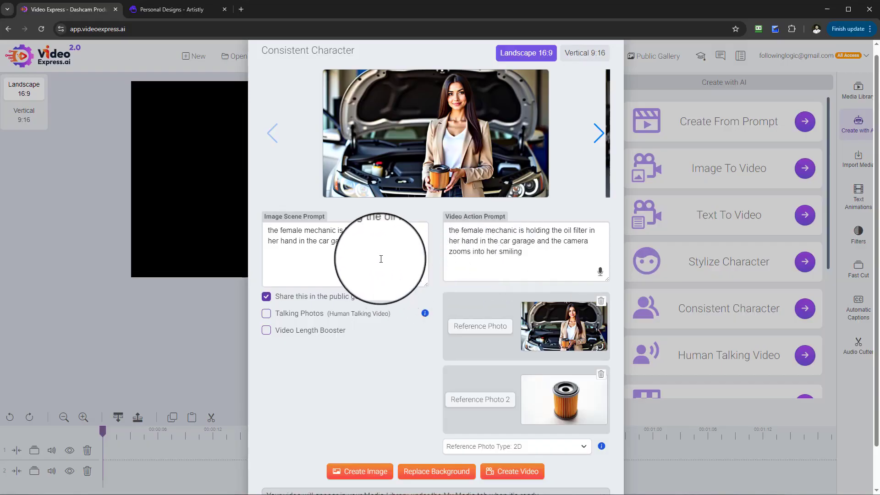
mouse_move(367, 250)
mouse_down()
mouse_move(308, 245)
mouse_move(390, 241)
mouse_move(305, 245)
mouse_move(357, 246)
mouse_up()
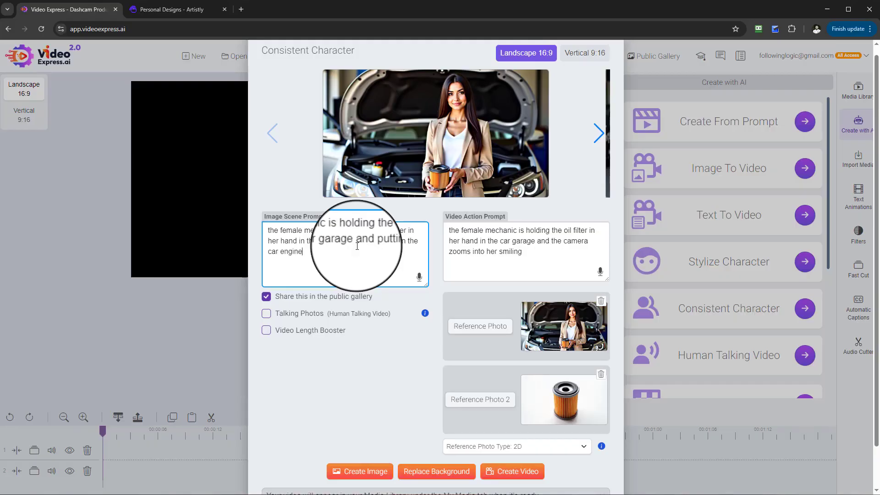
click(361, 477)
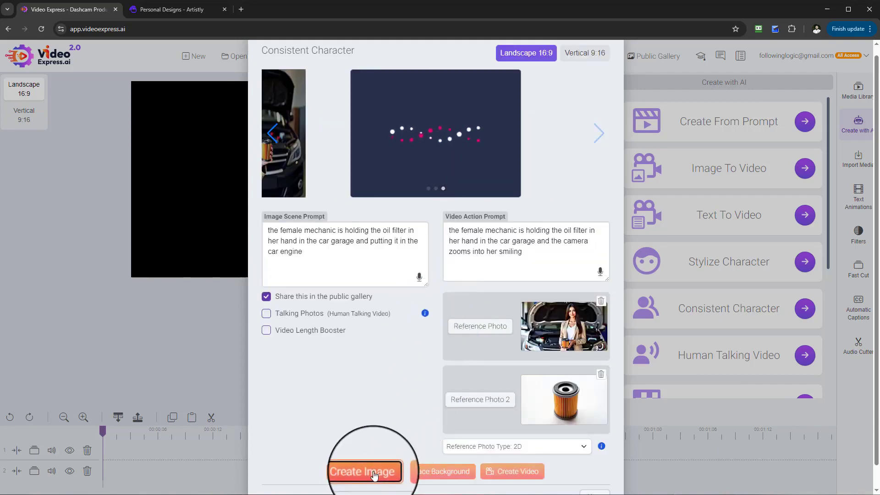
click(374, 475)
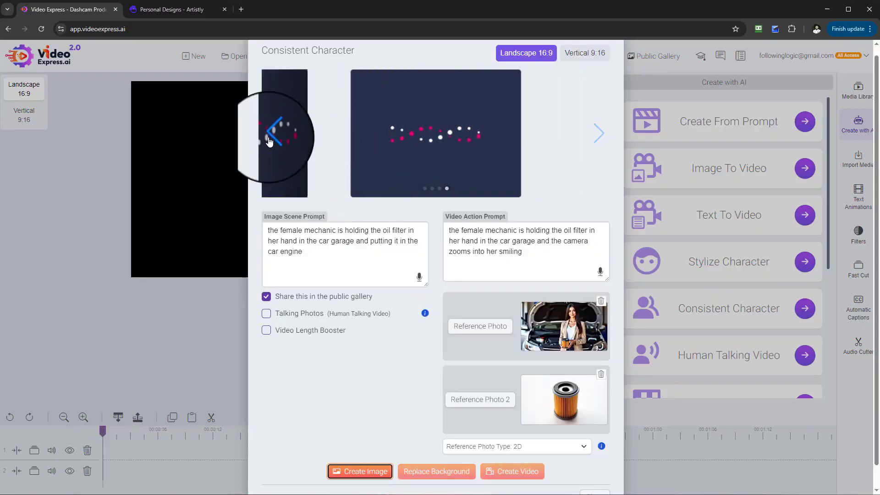
Browse the image carousel to check the new car engine images against the first mechanic image.
click(269, 138)
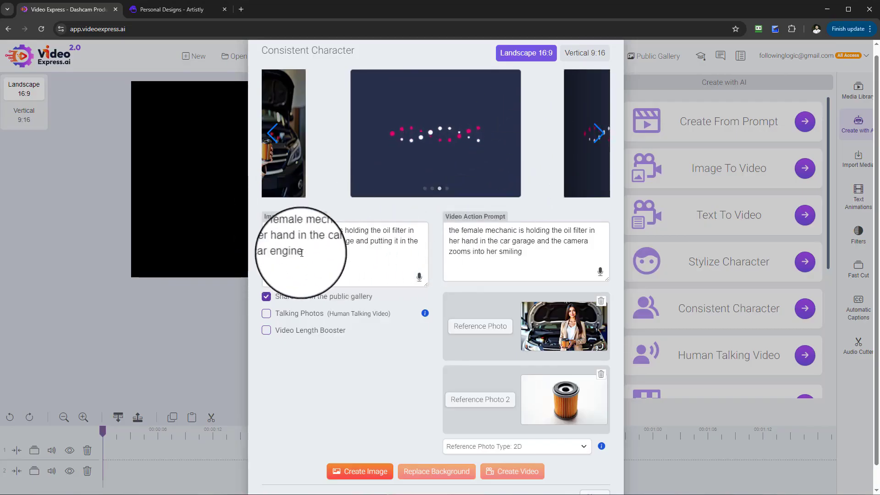
drag(304, 255, 278, 231)
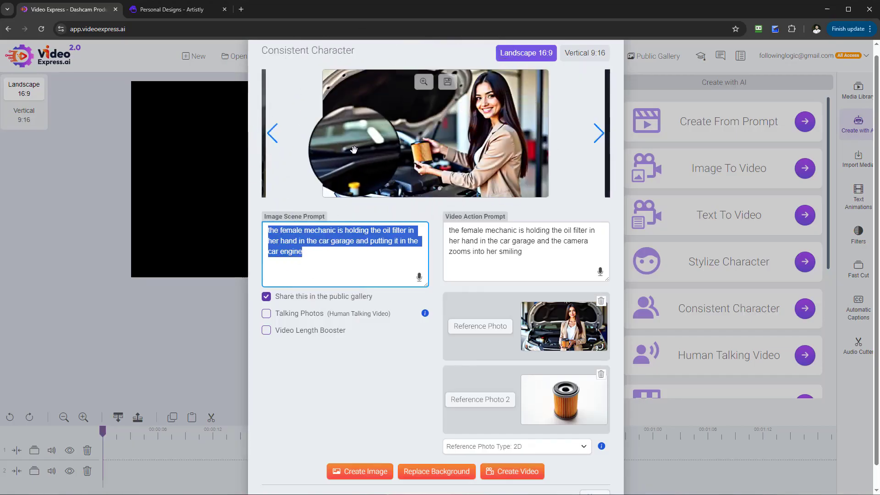
click(600, 137)
click(600, 137)
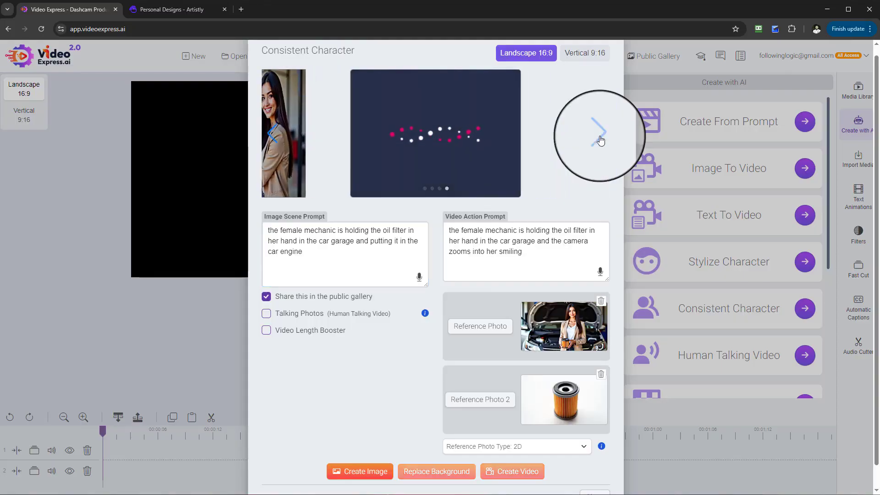
click(273, 134)
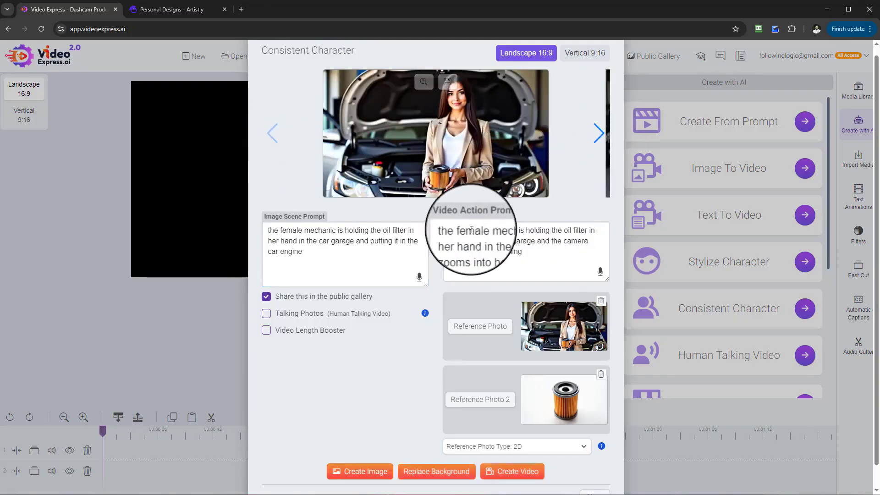
click(598, 134)
click(598, 134)
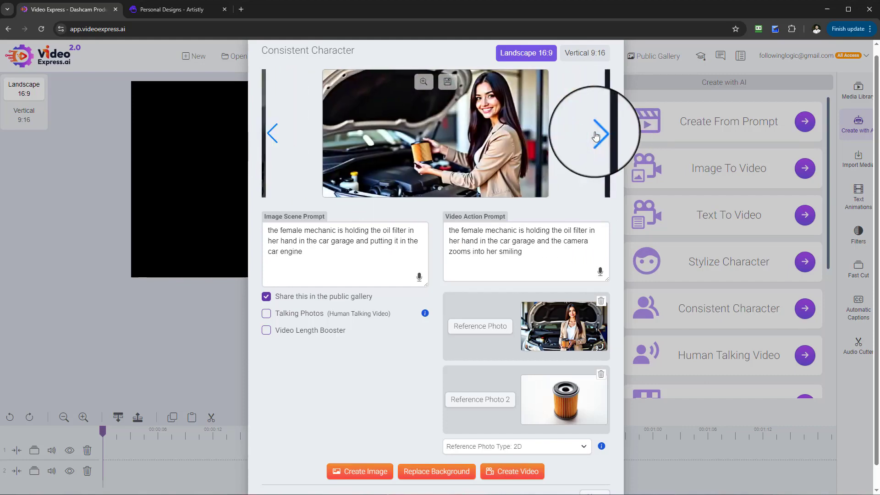
Compare the two generated car engine images with each other and with the first image in the carousel.
click(271, 134)
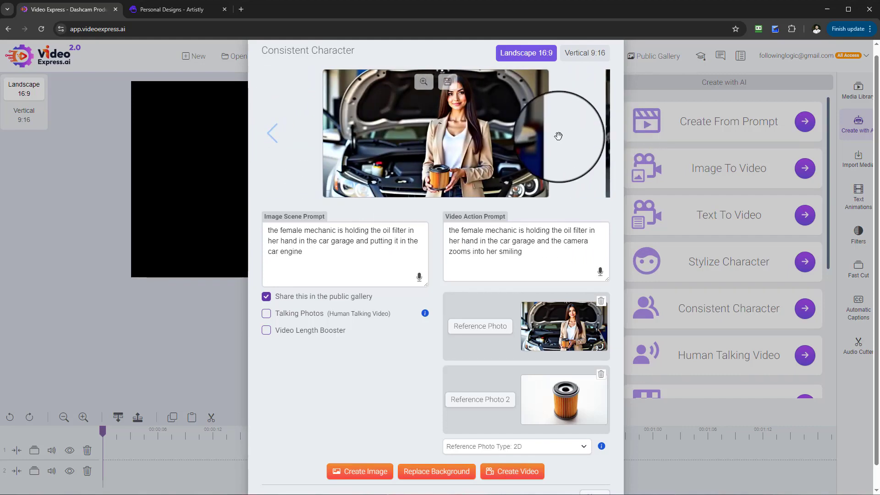
click(598, 134)
click(598, 135)
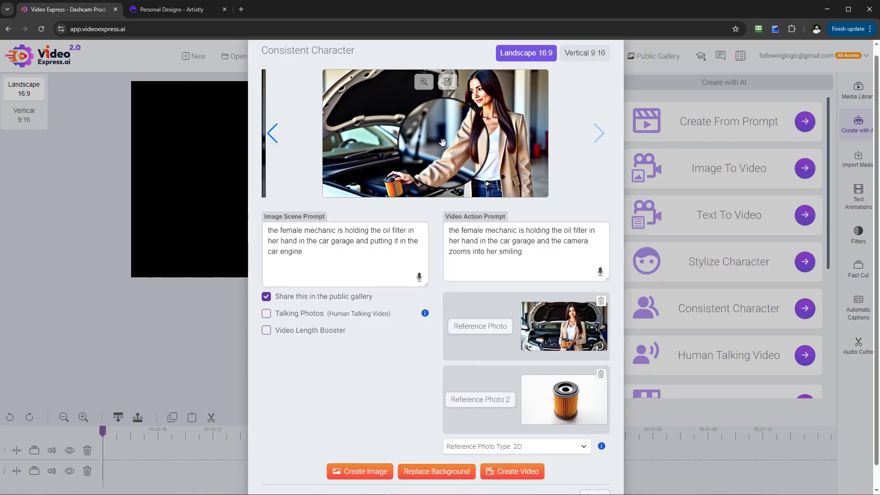
click(274, 134)
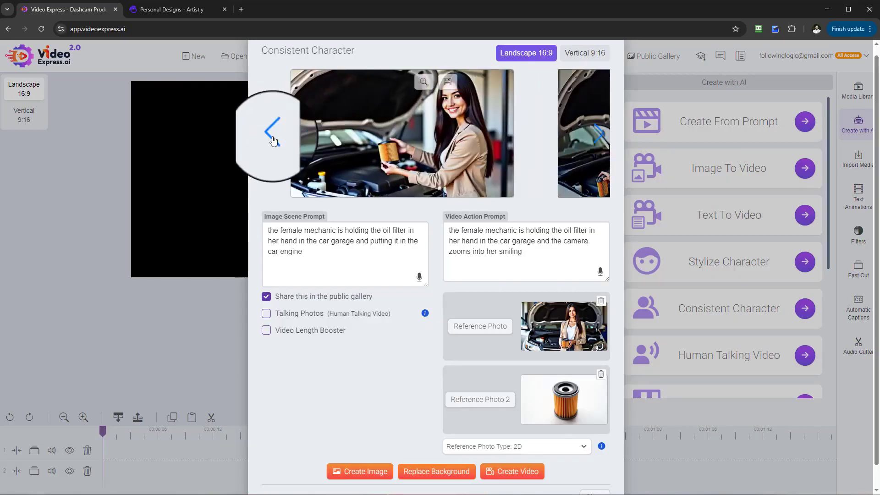
click(600, 140)
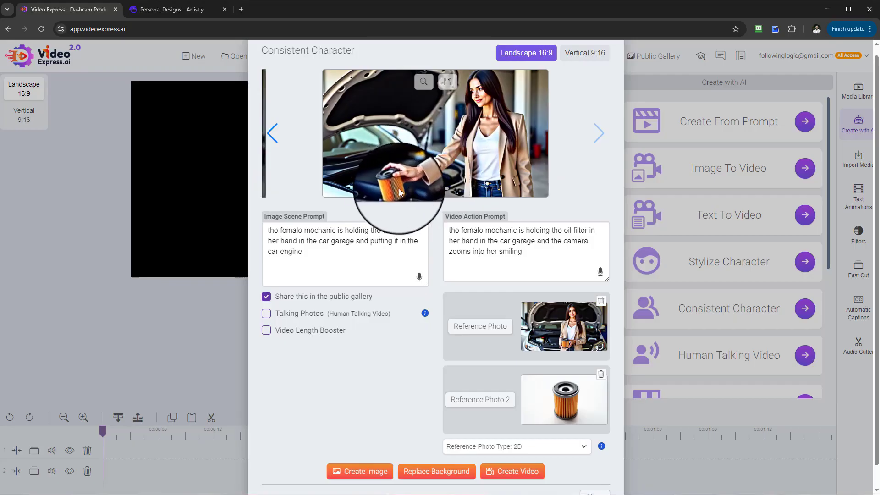
click(278, 141)
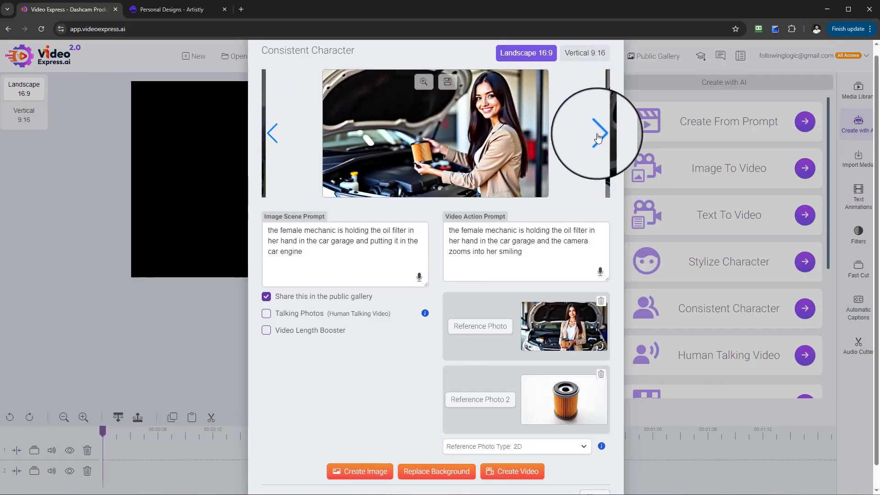
click(597, 133)
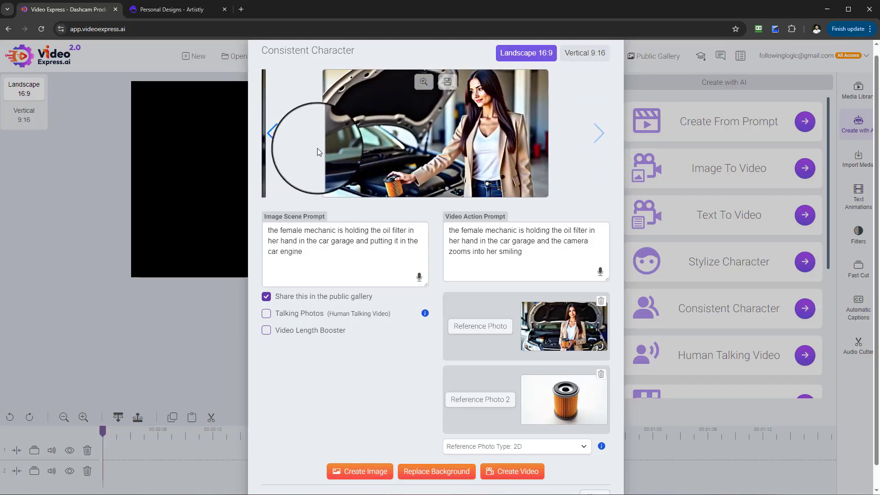
click(274, 134)
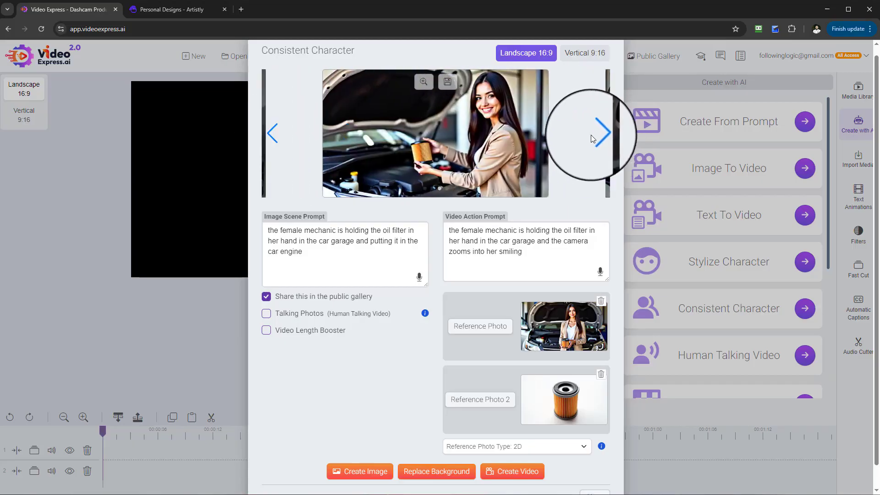
click(595, 135)
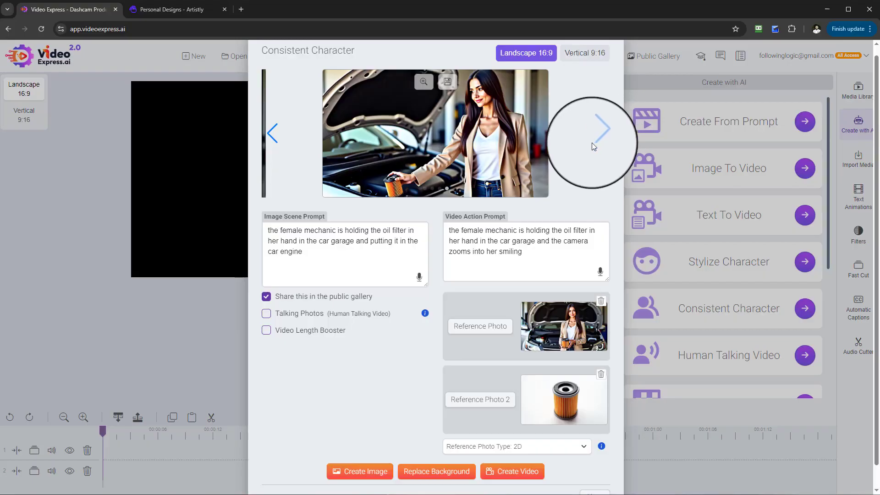
Replace the video action prompt with the image scene prompt and insert "walks to the car and is" before "putting it in the car engine".
right_click(330, 256)
mouse_move(249, 213)
mouse_down()
mouse_move(329, 255)
mouse_move(247, 219)
mouse_up()
click(305, 254)
key(ctrl+c)
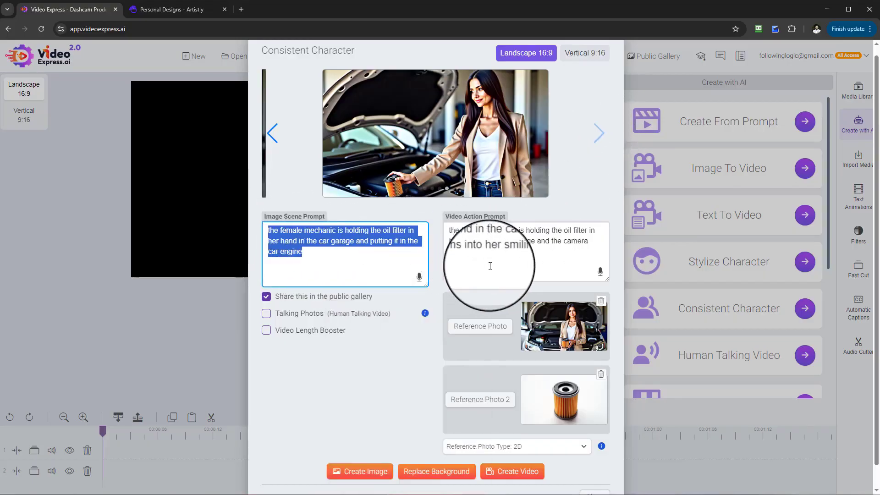
drag(491, 265, 415, 238)
key(ctrl+v)
drag(361, 255, 264, 226)
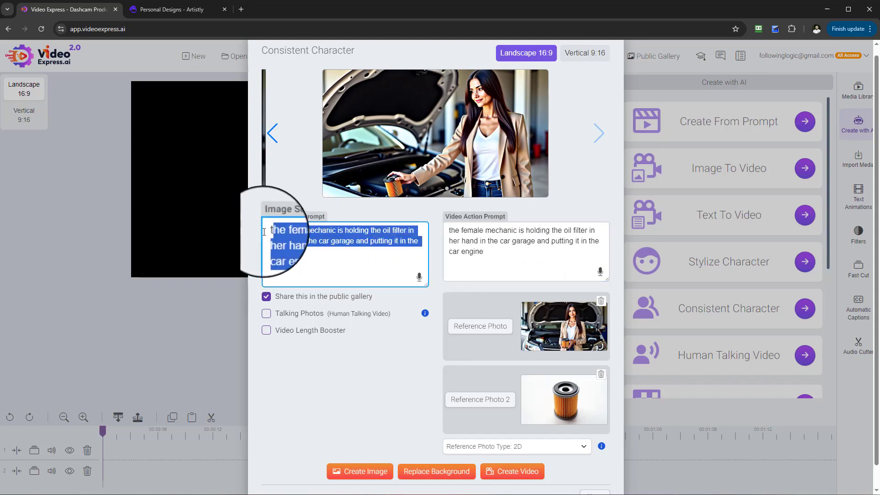
click(516, 250)
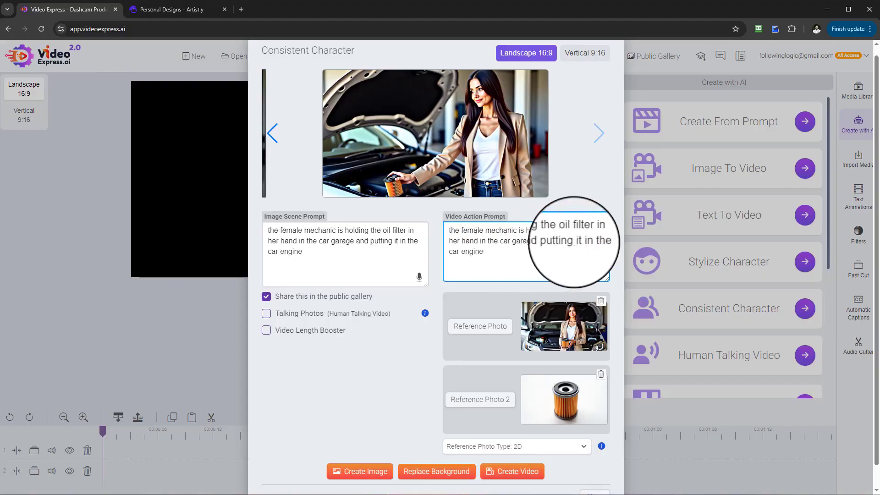
drag(576, 240, 580, 252)
click(530, 255)
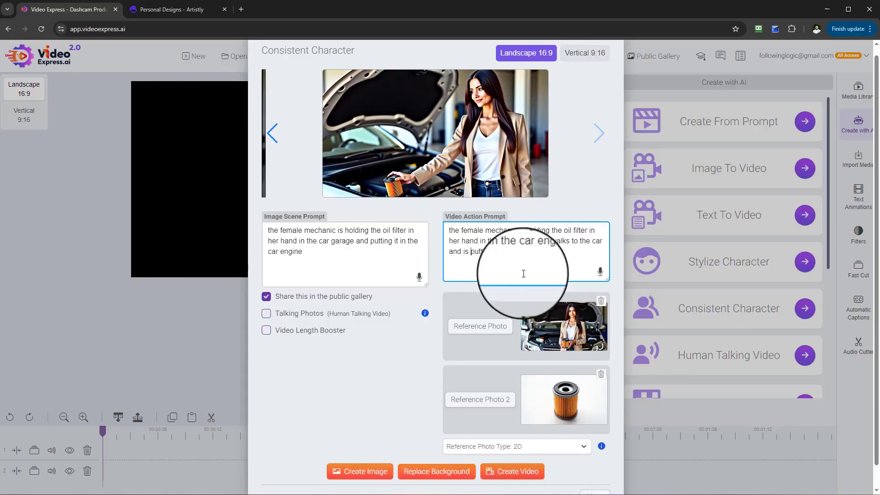
Preview and save the image of the mechanic placing the oil filter at the engine, and create a video from it.
scroll(523, 270, down, 1)
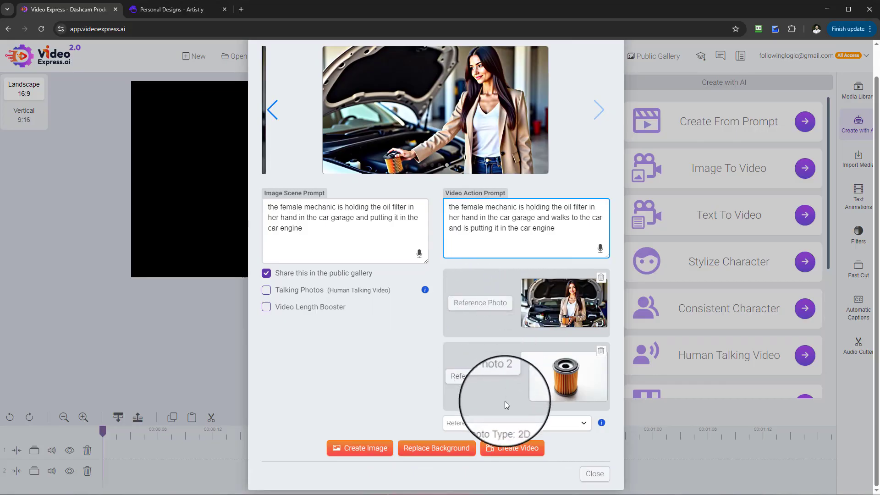
scroll(505, 401, up, 1)
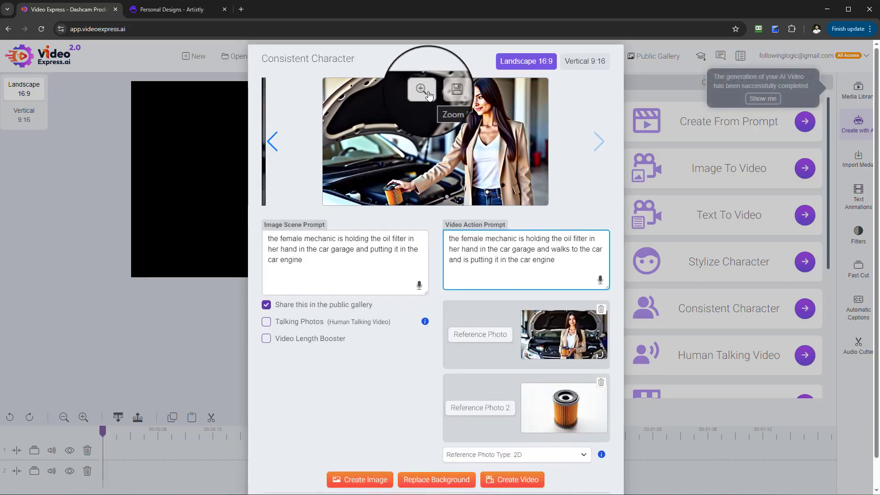
click(420, 87)
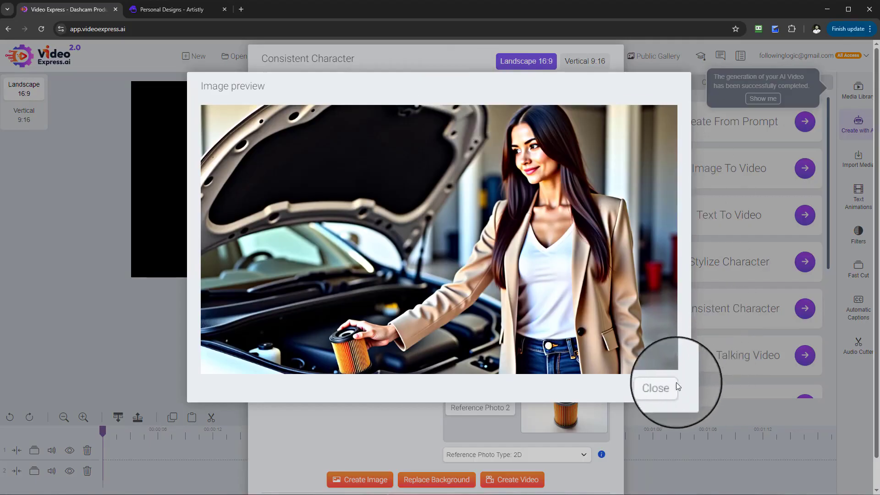
click(669, 385)
click(452, 104)
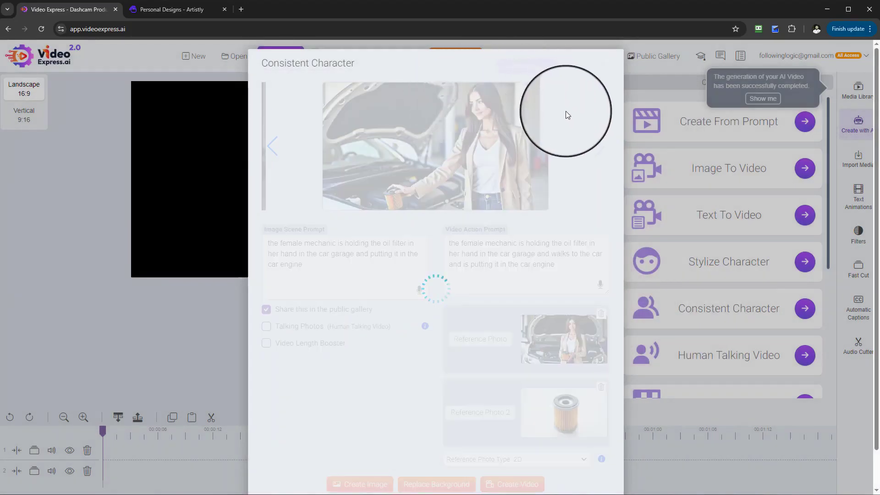
scroll(514, 357, down, 2)
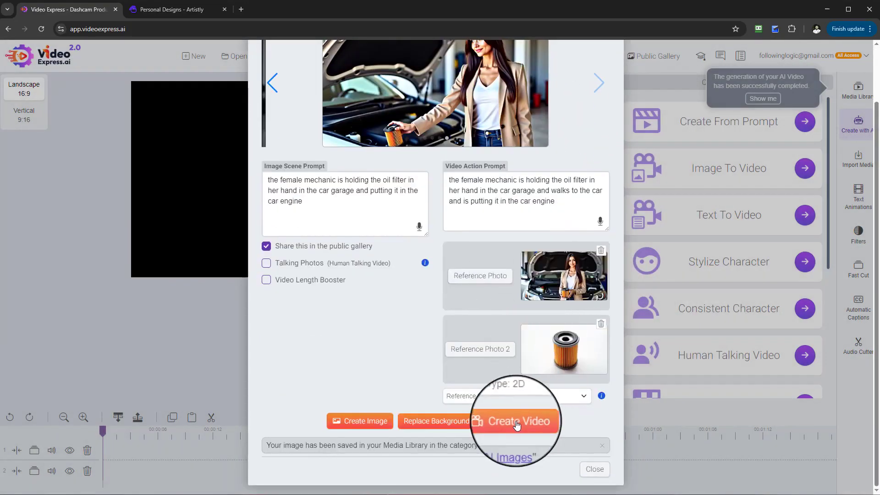
click(517, 425)
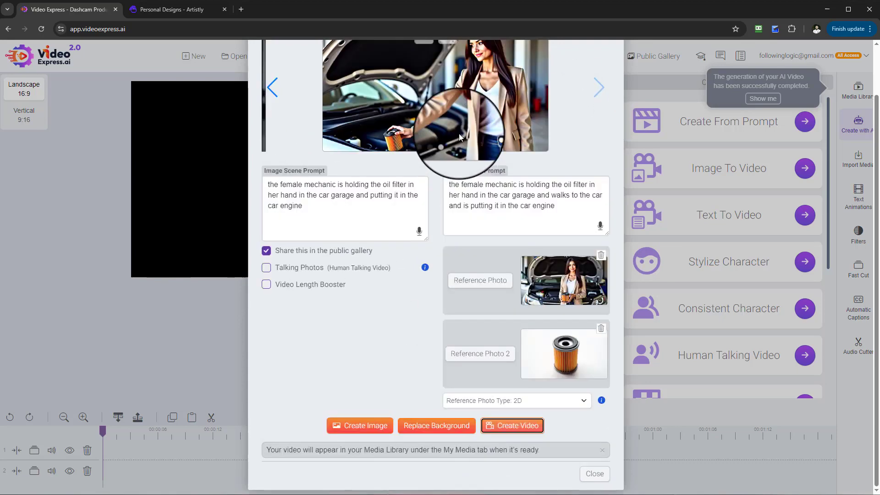
Replace the first reference photo with the saved image of the mechanic reaching over the engine from the My AI Images folder.
scroll(490, 245, up, 2)
scroll(500, 245, down, 1)
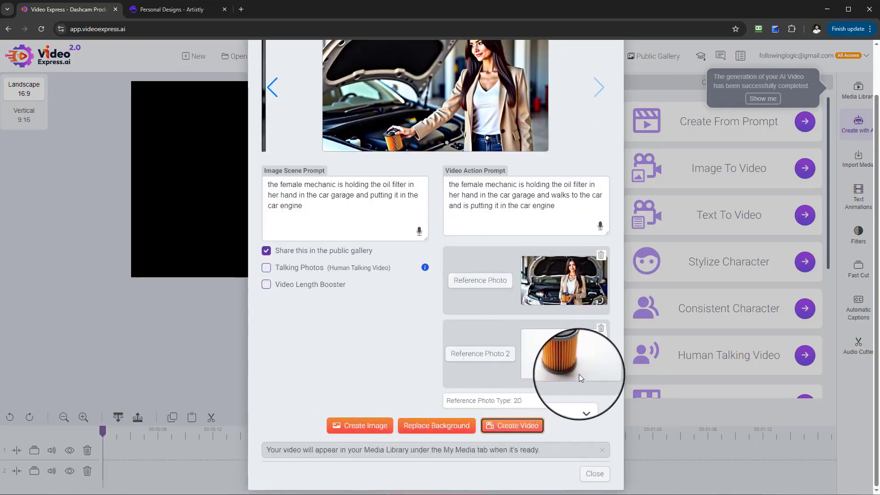
click(500, 286)
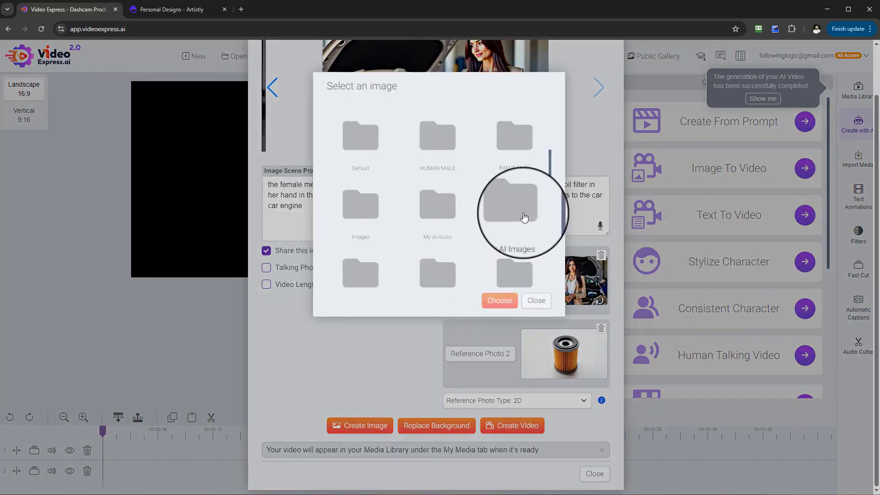
click(525, 216)
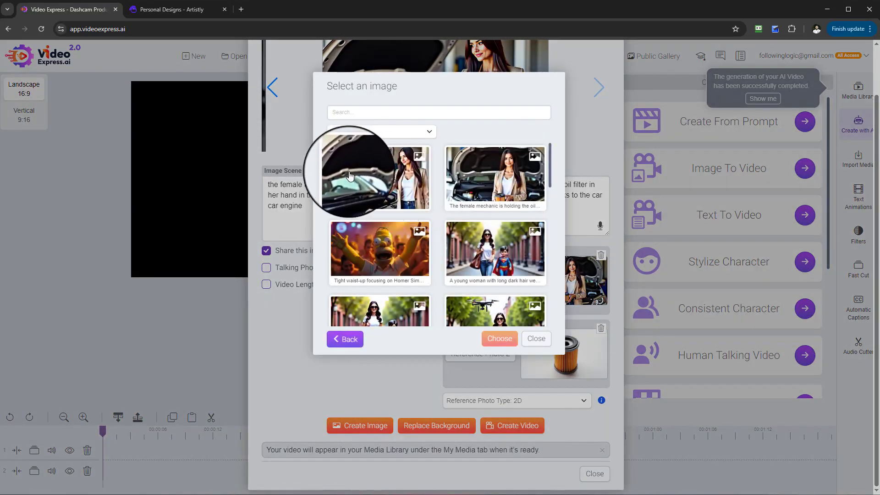
click(350, 176)
click(500, 338)
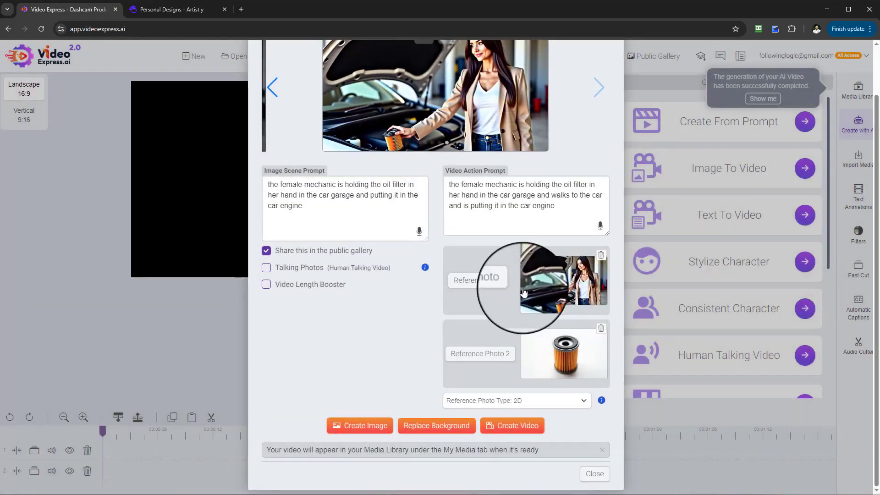
Change the image scene prompt to "the female mechanic is now cleaning the car engine", generate two images, and preview the second one enlarged.
scroll(387, 232, up, 2)
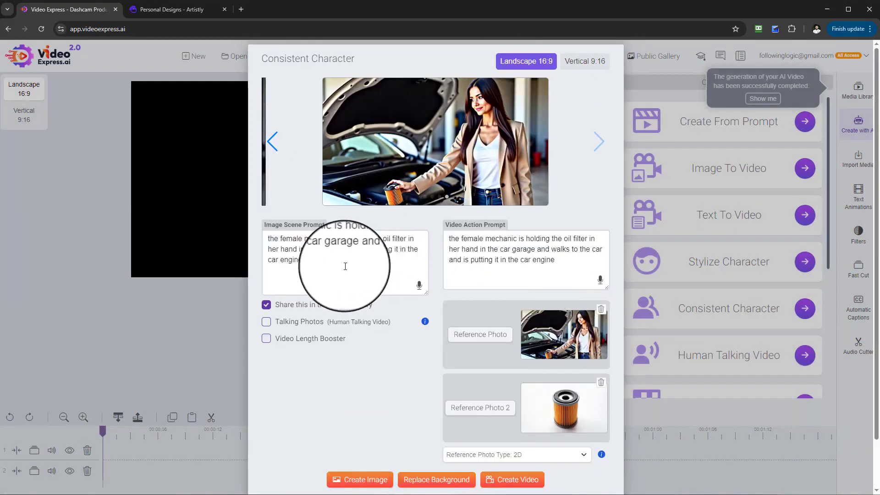
drag(303, 260, 341, 242)
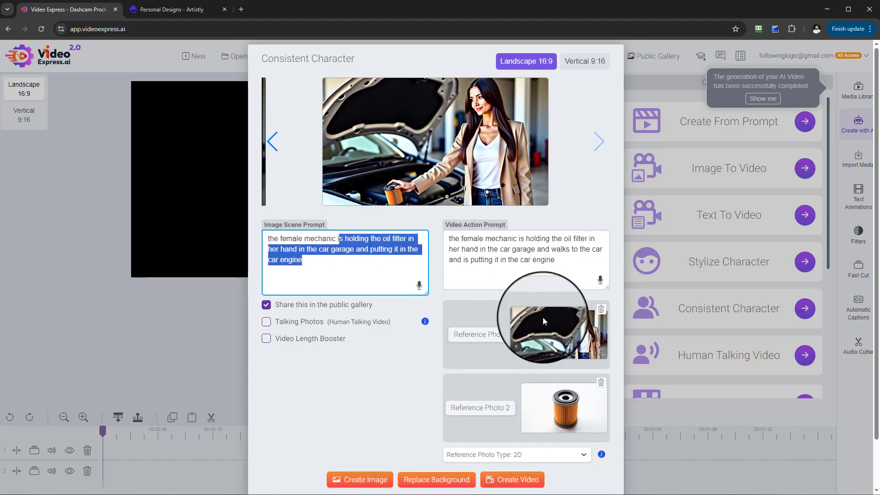
text(is now cleaning the car engi)
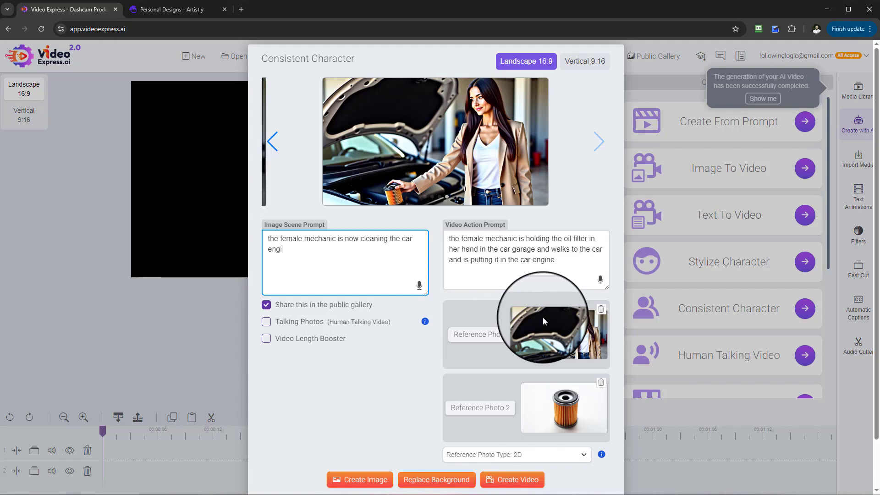
text(ne)
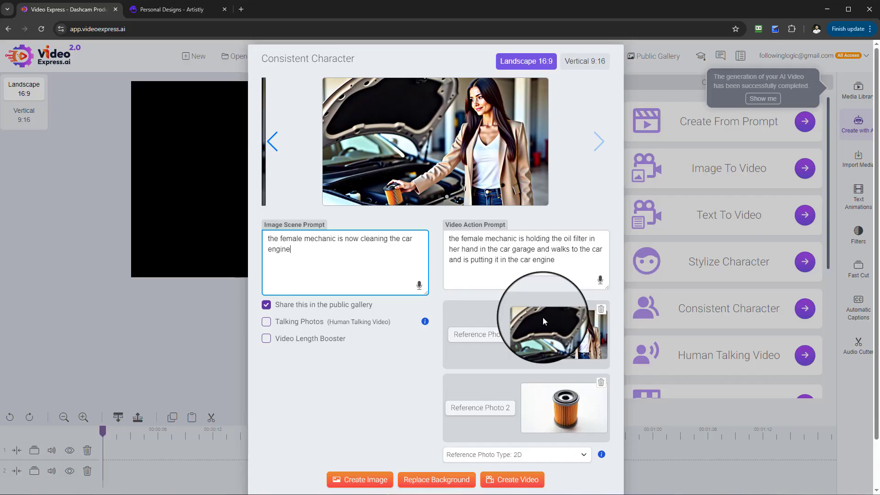
click(371, 485)
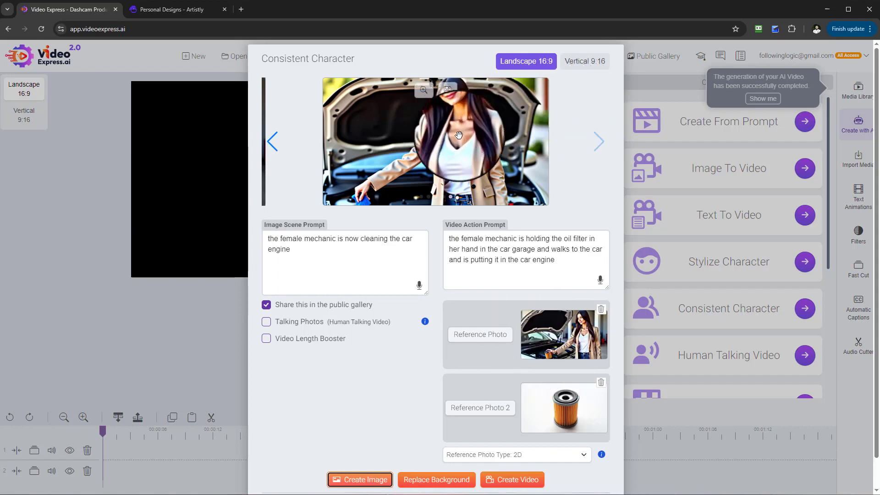
click(361, 481)
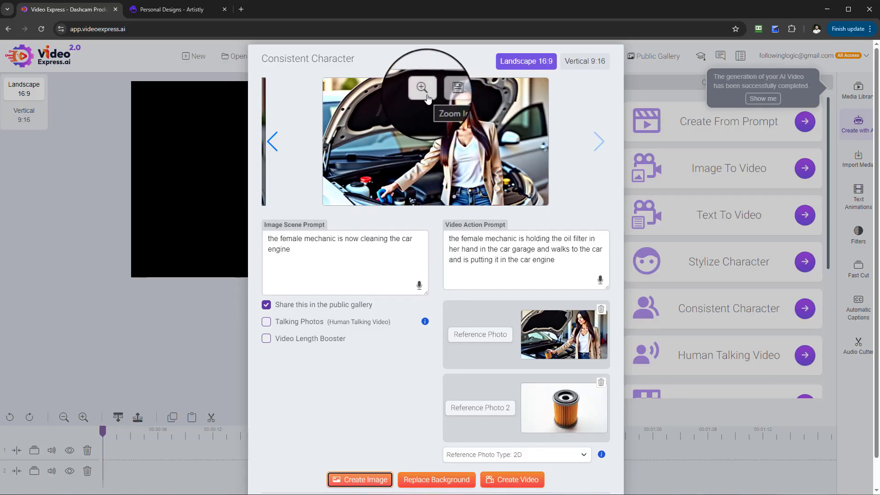
click(427, 96)
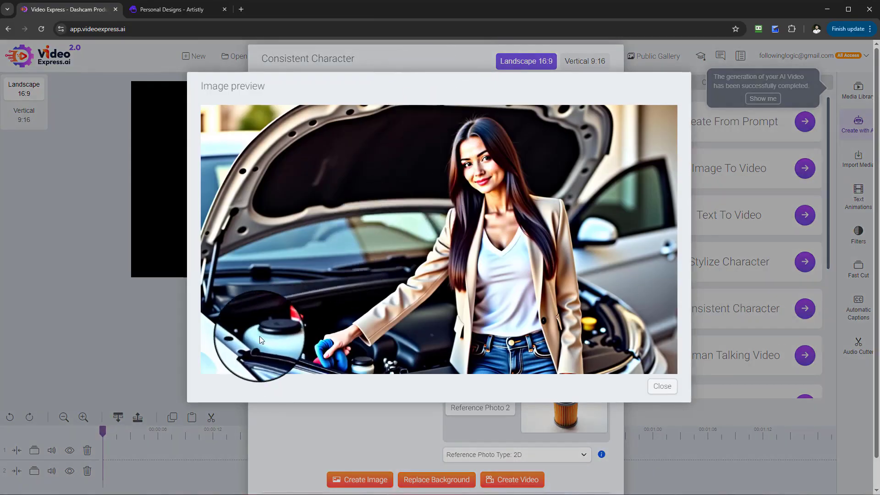
right_click(665, 386)
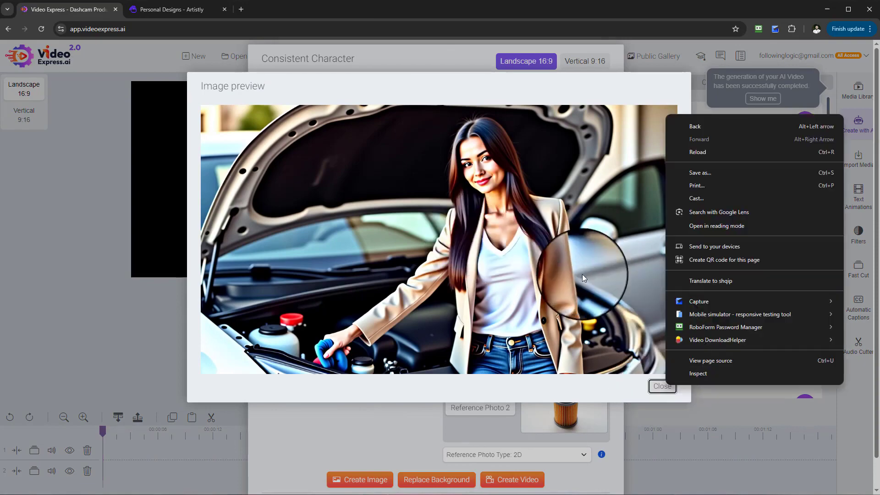
click(660, 387)
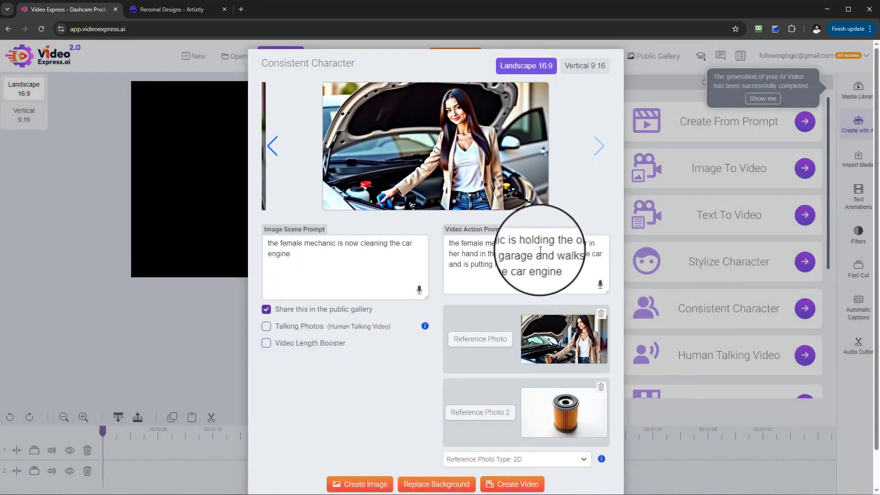
Copy the engine cleaning prompt into the video action prompt, append "and make this cinematic", and create the video.
triple_click(344, 278)
key(ctrl+c)
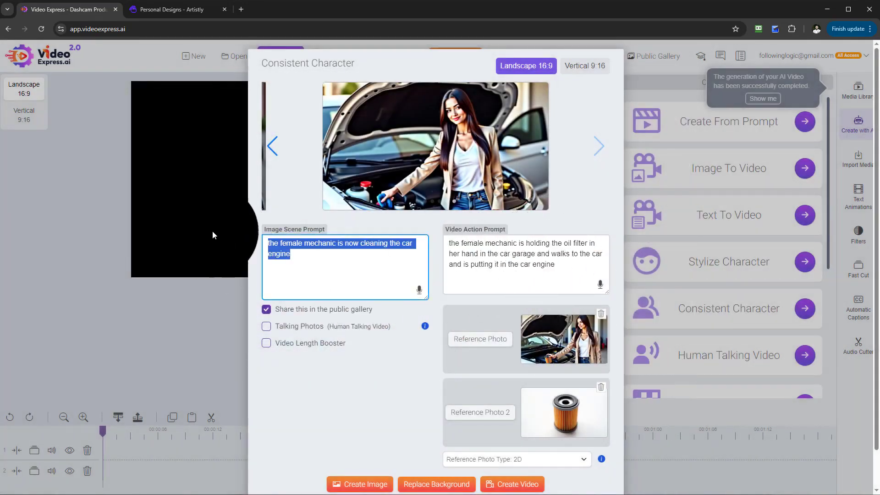
triple_click(581, 258)
key(ctrl+v)
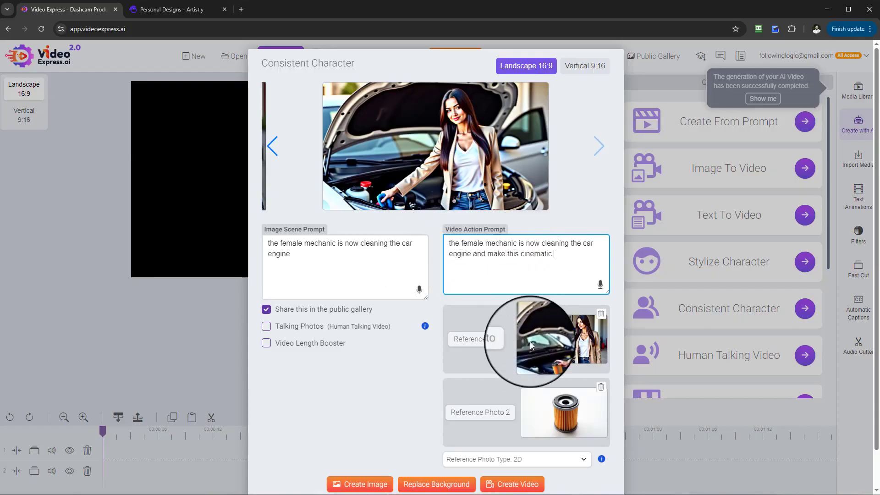
scroll(531, 339, down, 1)
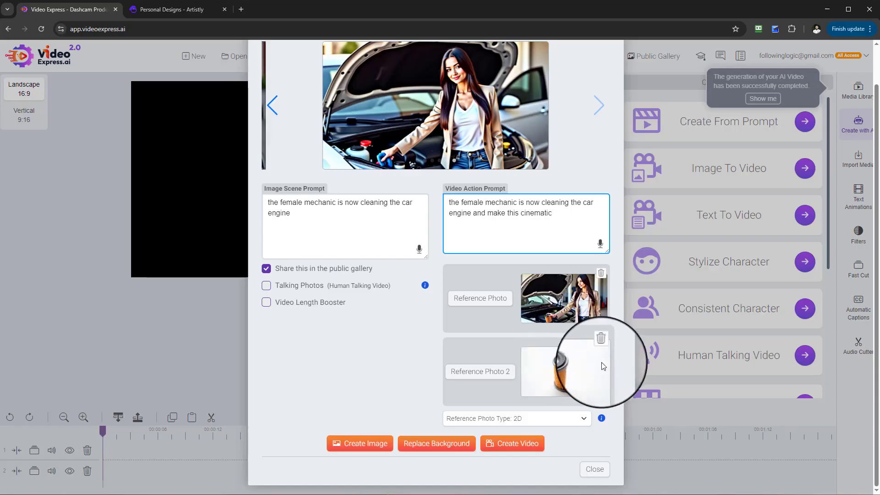
click(521, 448)
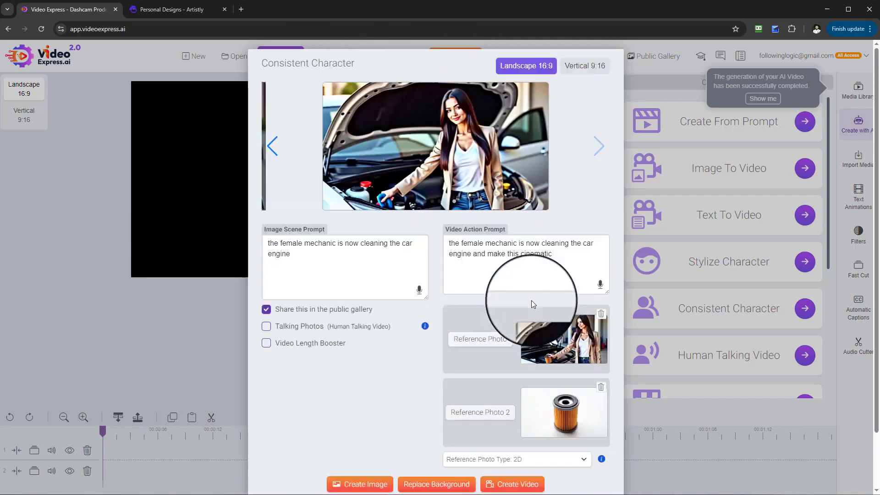
Create the cinematic video of the mechanic cleaning the car engine and close the Consistent Character dialog.
scroll(532, 301, down, 2)
click(519, 427)
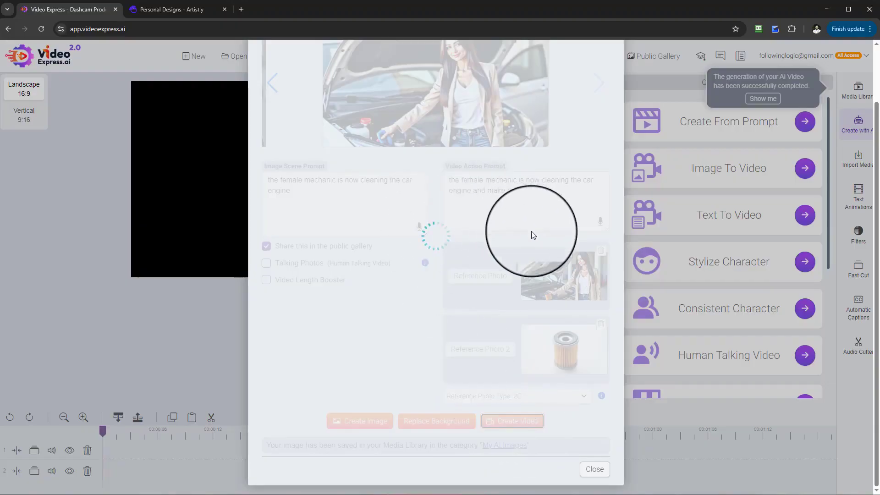
click(595, 473)
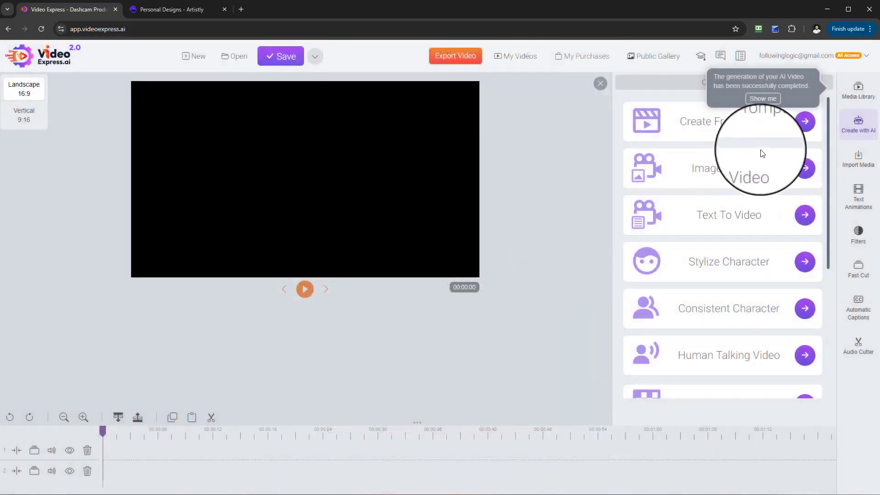
Show the completed AI video, place the clip of the mechanic holding the oil filter at the start of timeline track 1, and play it.
click(763, 99)
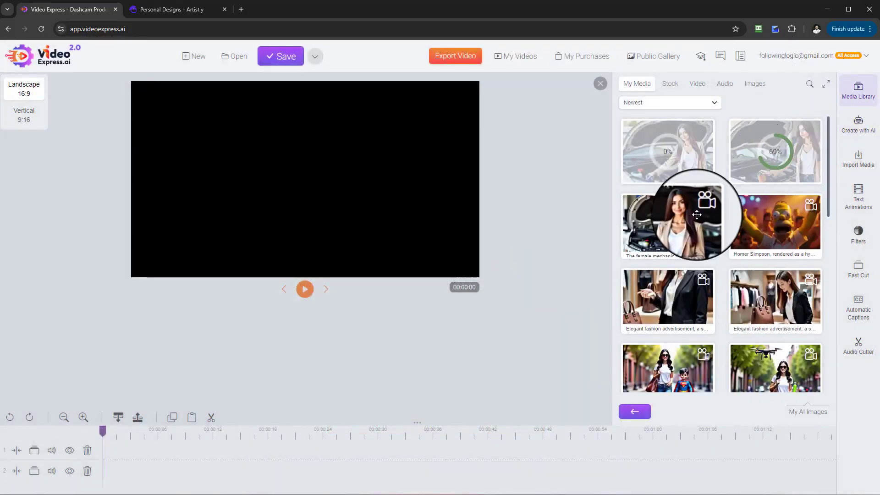
drag(678, 216, 115, 456)
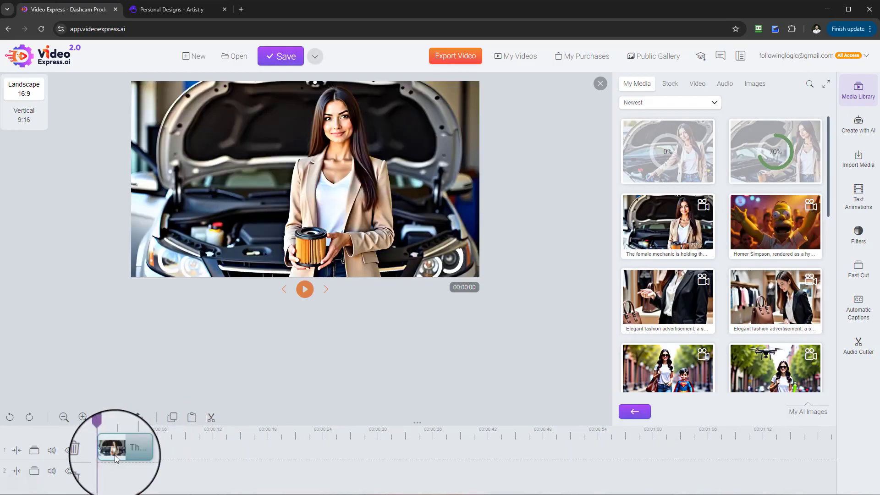
click(300, 289)
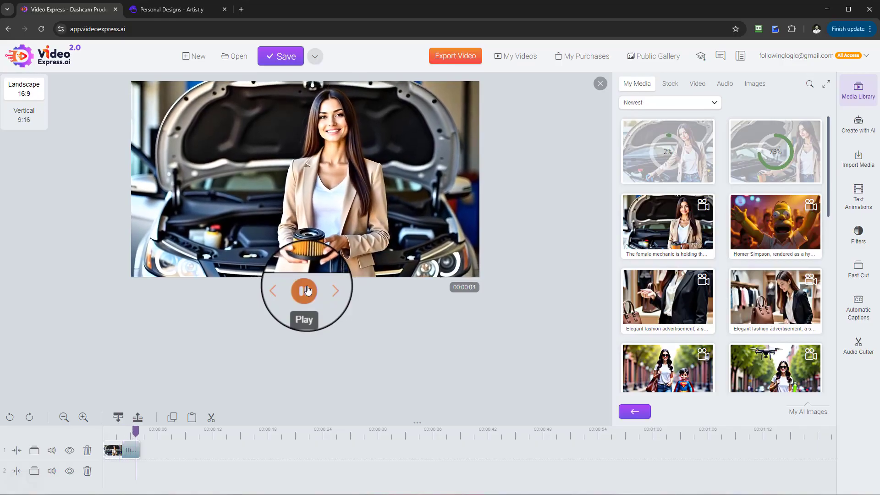
Replay the oil filter clip several times from the start of the timeline to review its motion, and pause it.
drag(141, 435, 104, 438)
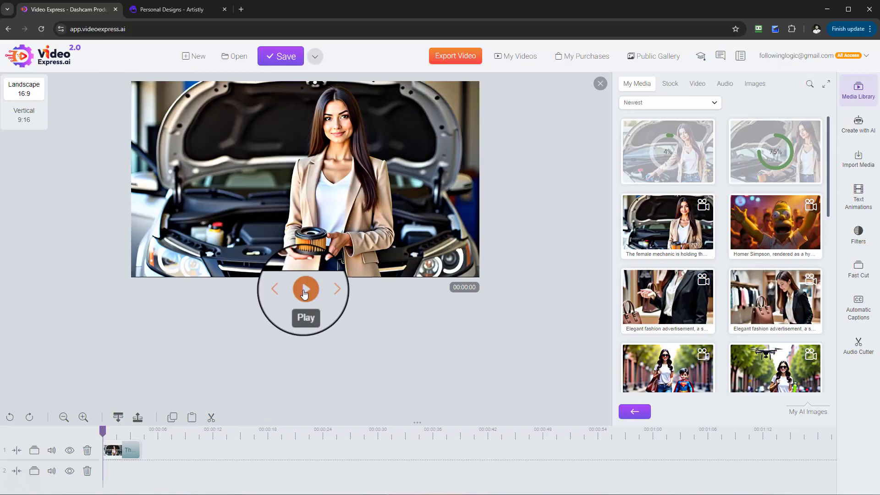
click(304, 290)
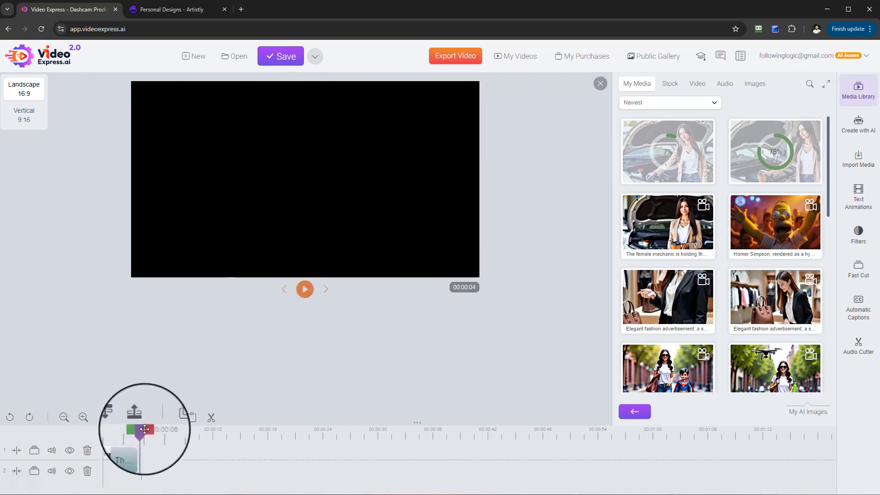
click(112, 432)
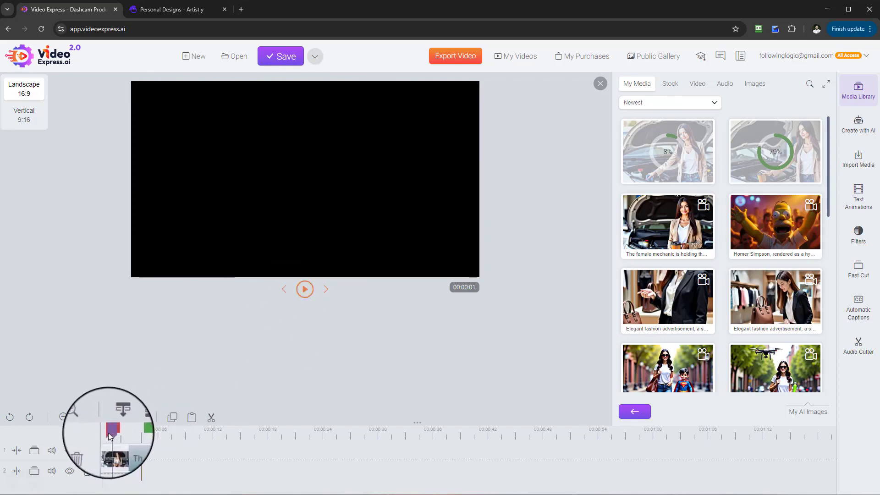
drag(108, 433, 98, 433)
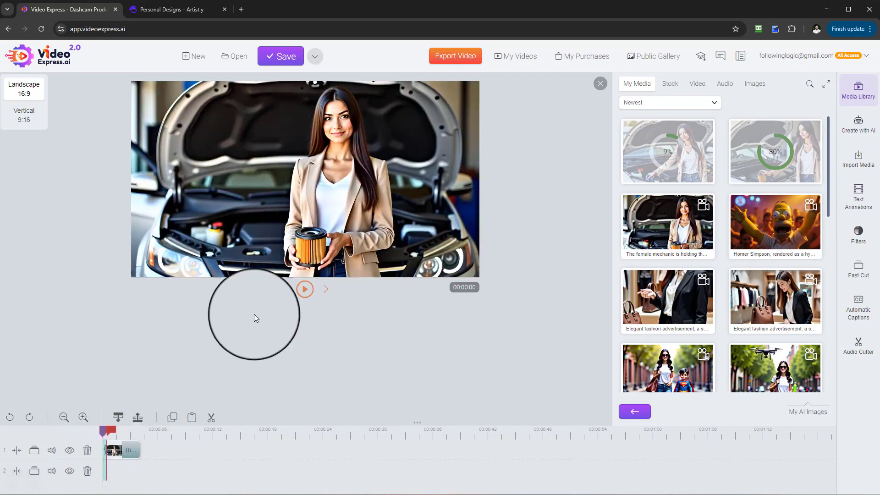
click(305, 293)
click(303, 290)
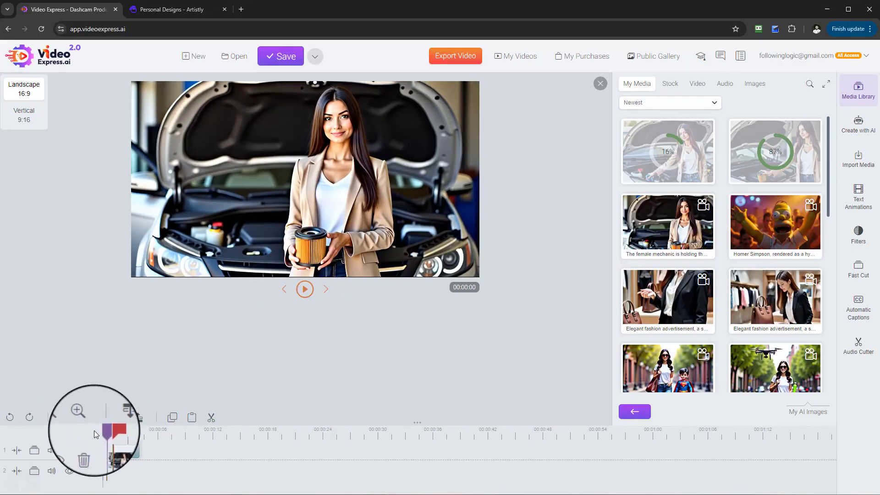
click(190, 434)
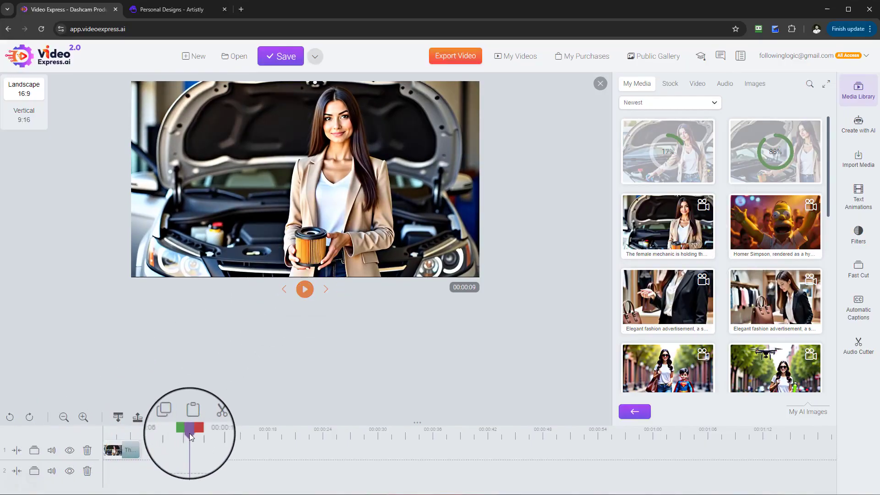
click(97, 438)
click(297, 290)
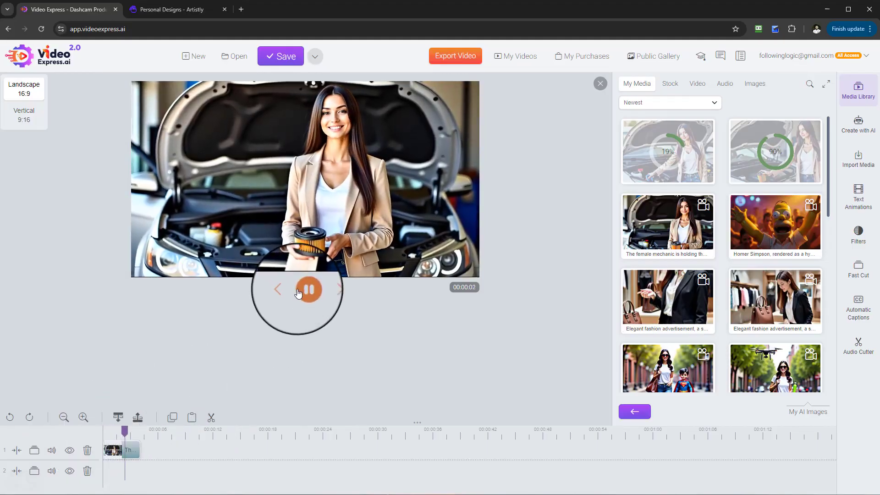
click(299, 293)
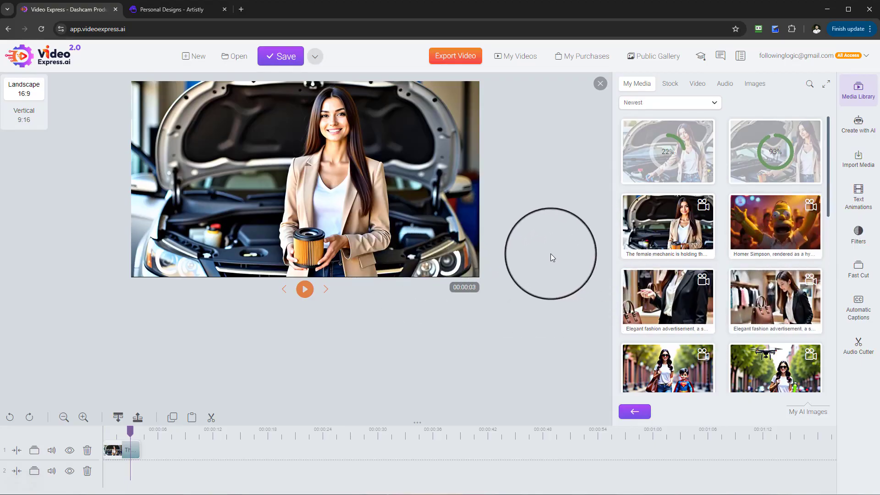
Open a new Consistent Character creation and set the reference photo type to 2D.
click(859, 124)
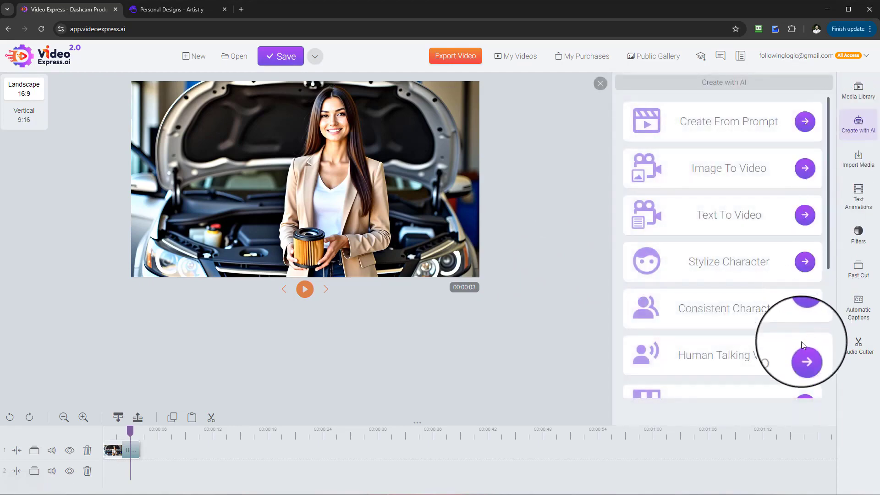
click(805, 306)
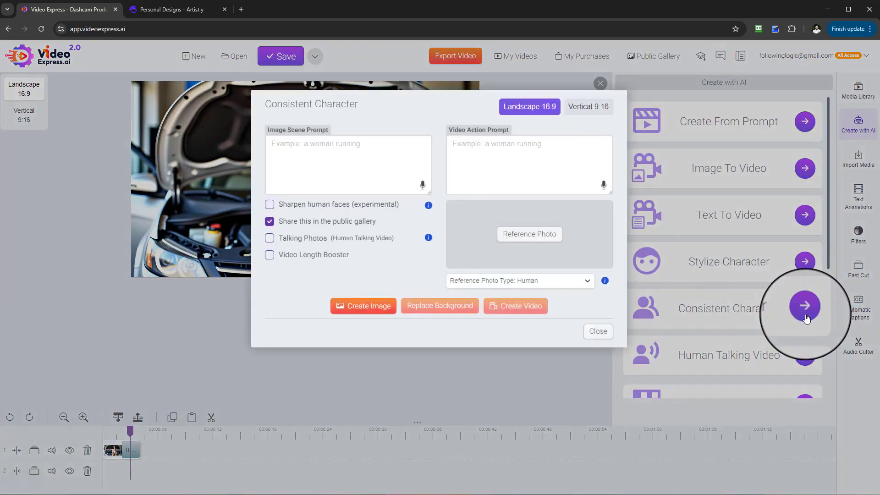
click(539, 334)
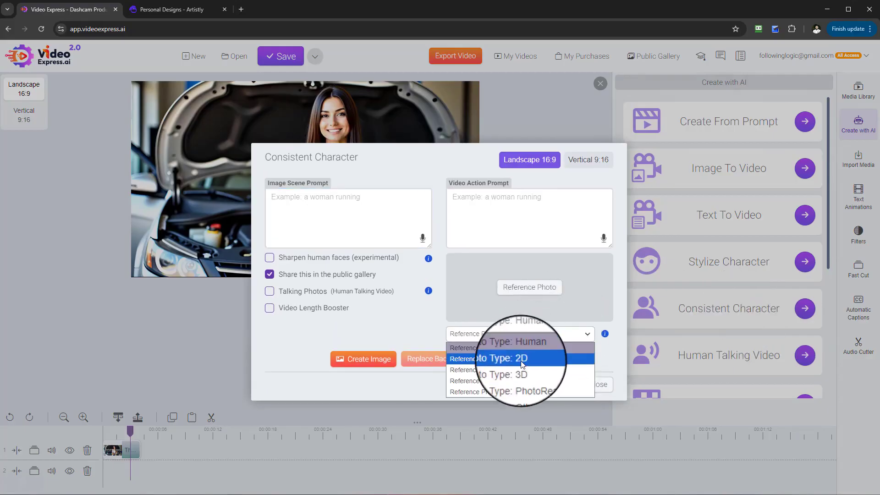
click(522, 359)
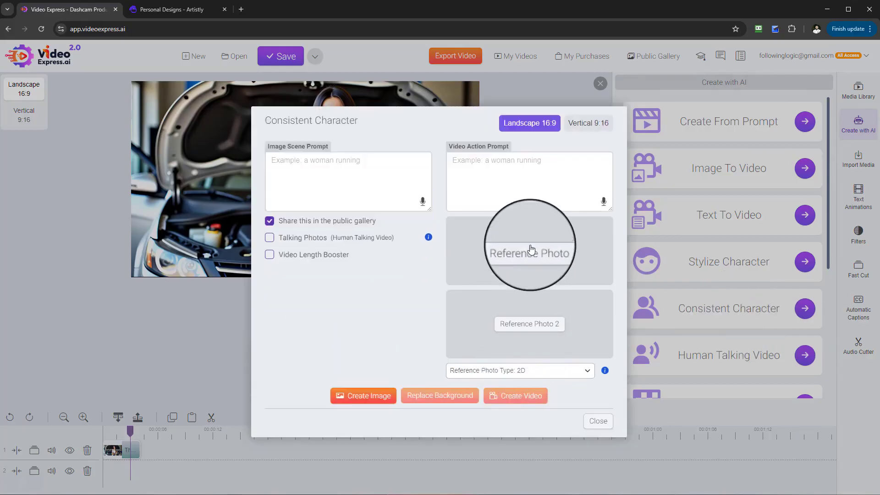
Set the first reference photo to the image of the mechanic holding the oil filter from the My AI Images folder.
click(522, 252)
scroll(488, 248, down, 1)
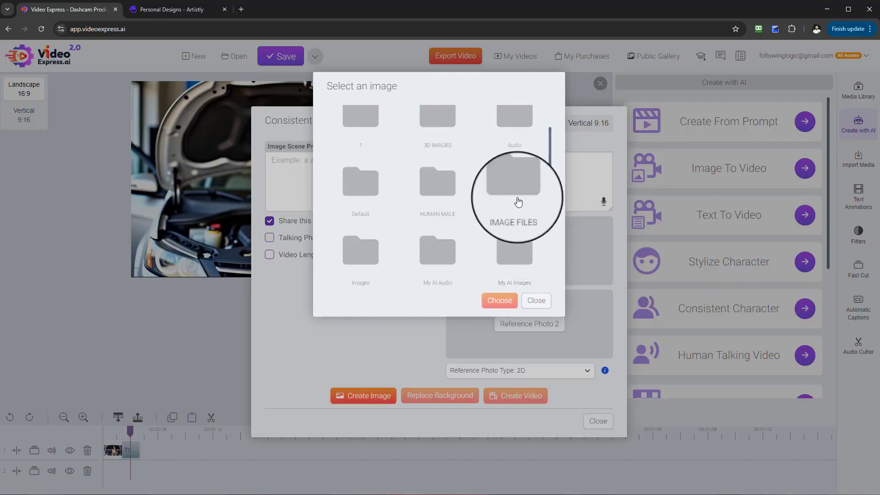
click(510, 270)
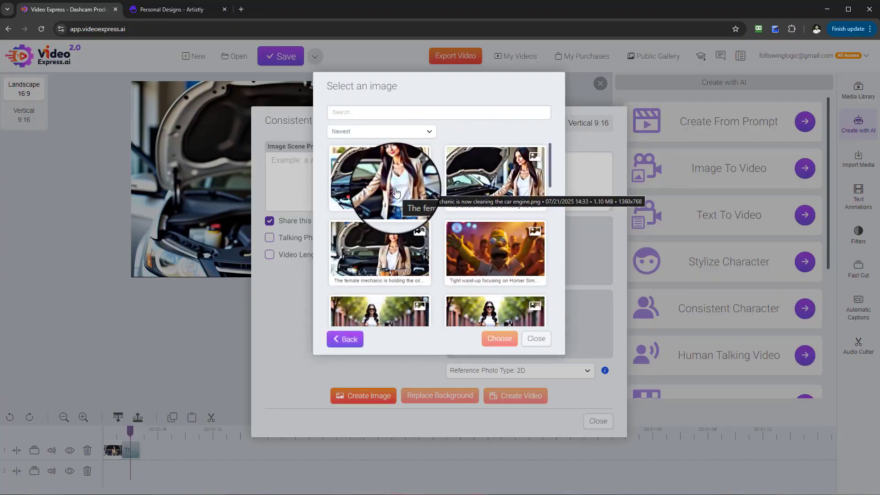
click(383, 255)
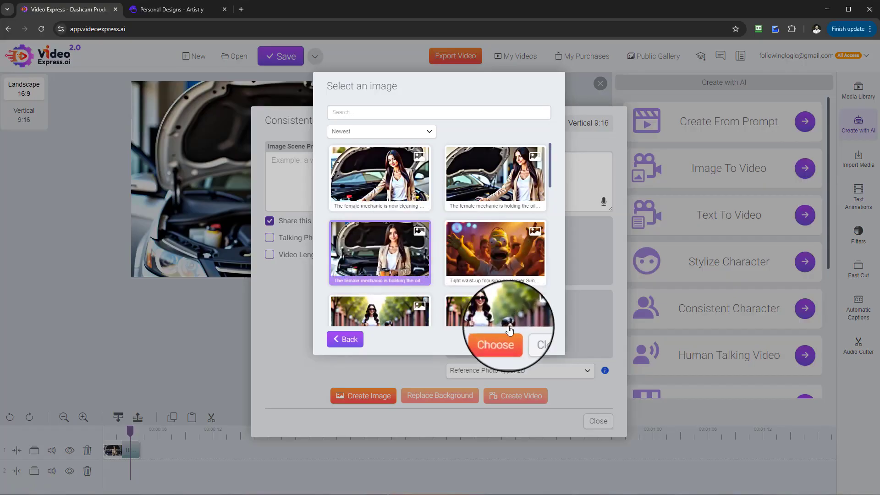
click(508, 335)
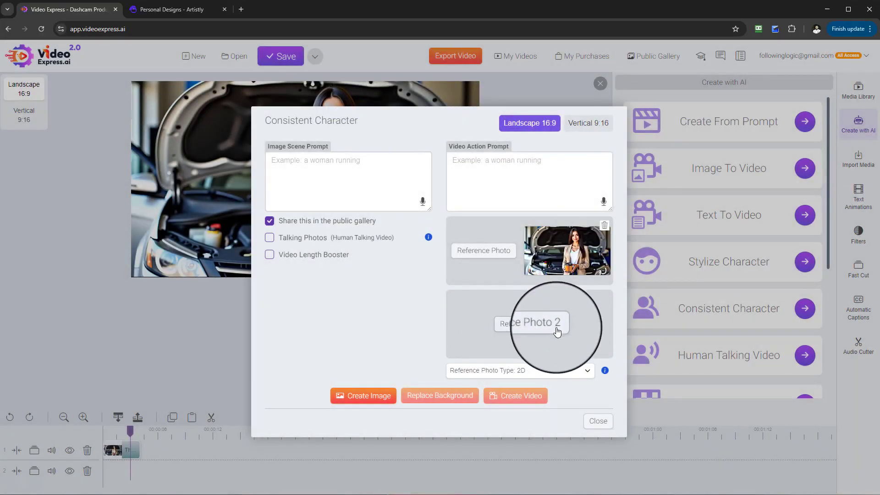
Set the second reference photo to the black sunglasses image from the My Artistly Images folder.
click(526, 323)
scroll(541, 249, down, 3)
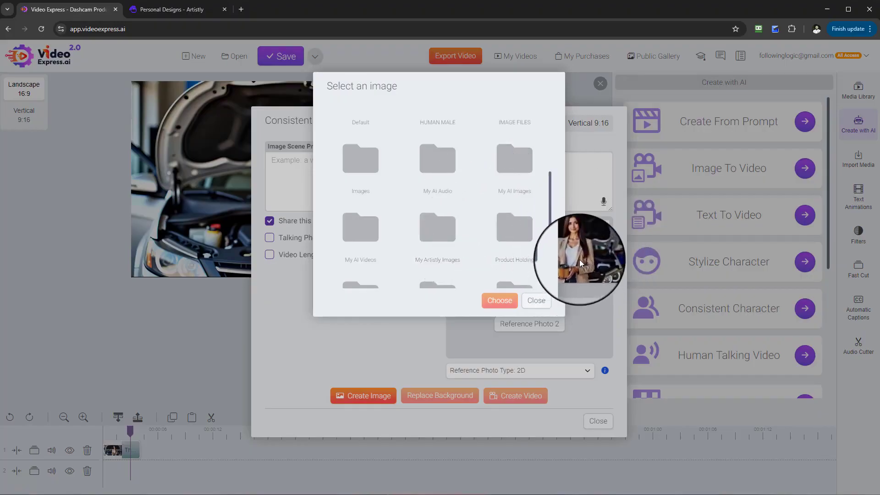
double_click(445, 240)
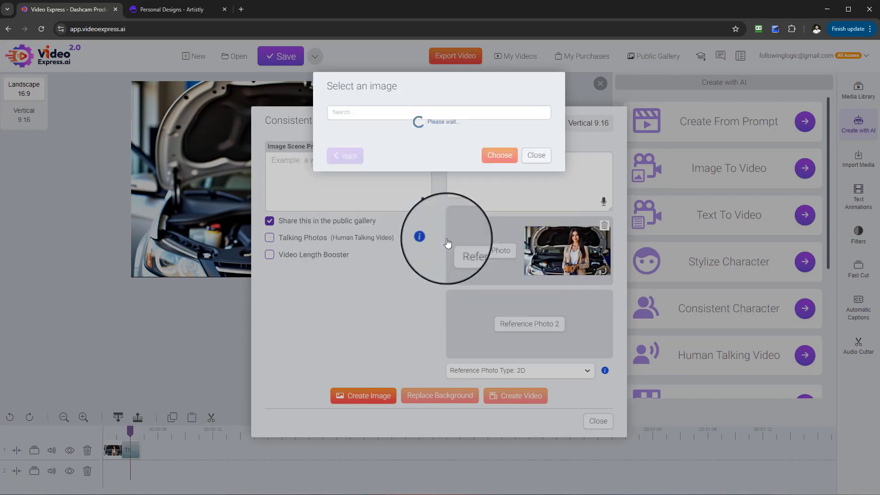
scroll(452, 246, down, 5)
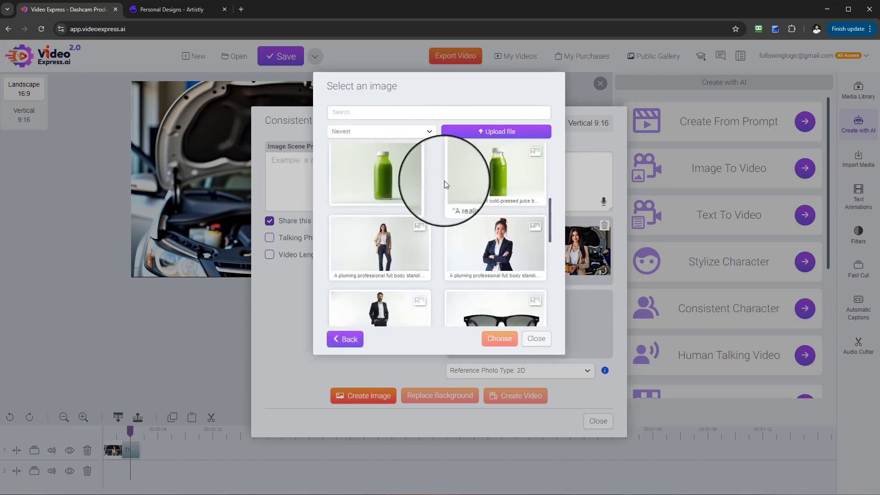
scroll(503, 220, down, 3)
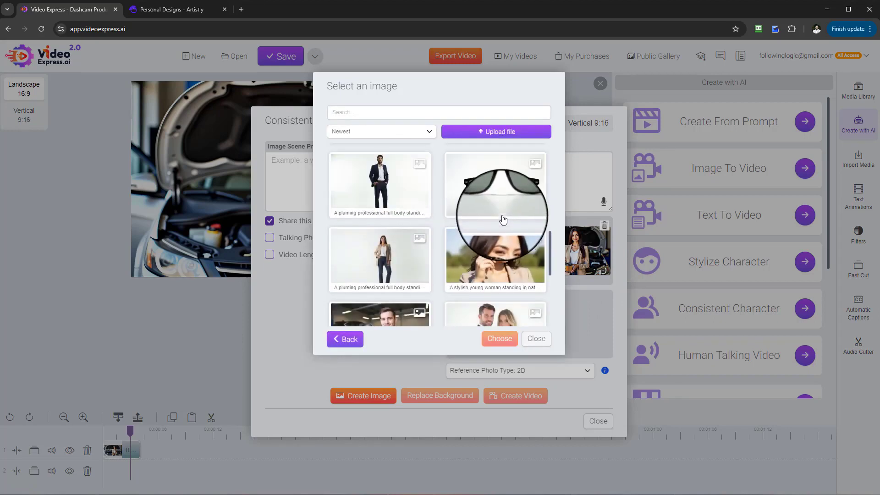
click(502, 220)
click(500, 338)
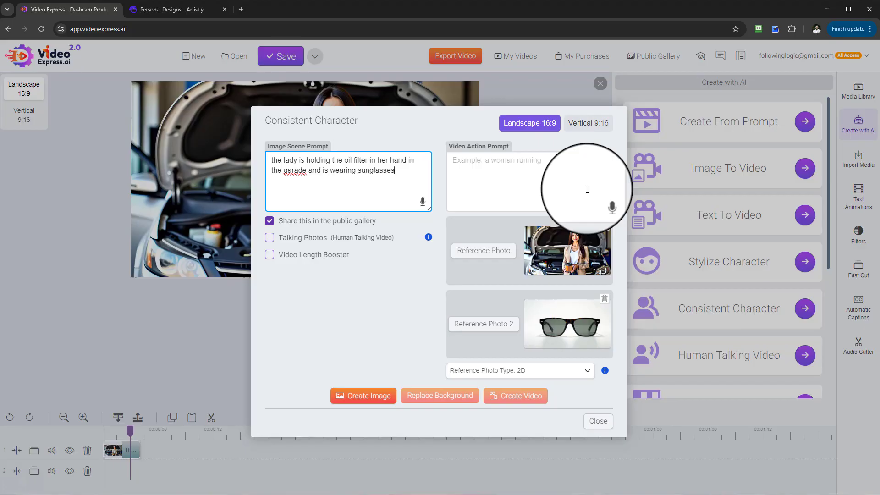
Enter the image scene prompt "the lady is holding the oil filter in her hand in the garage and is wearing sunglasses" and generate the image.
right_click(294, 171)
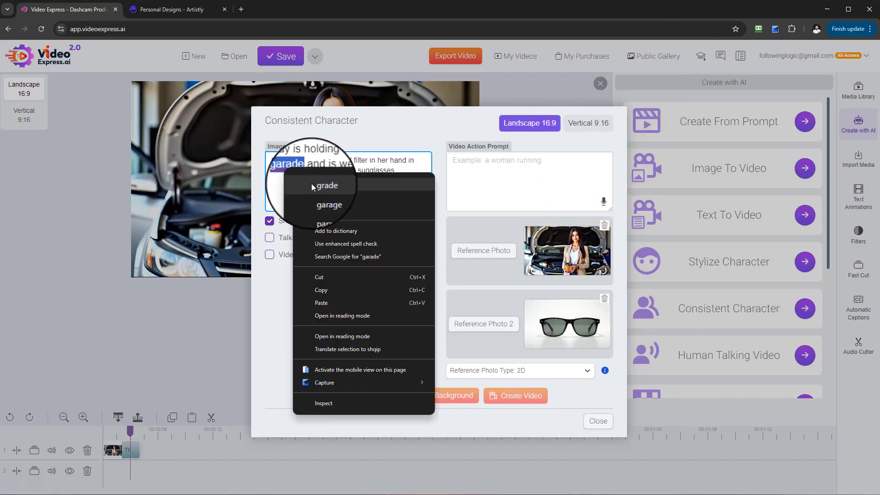
click(323, 203)
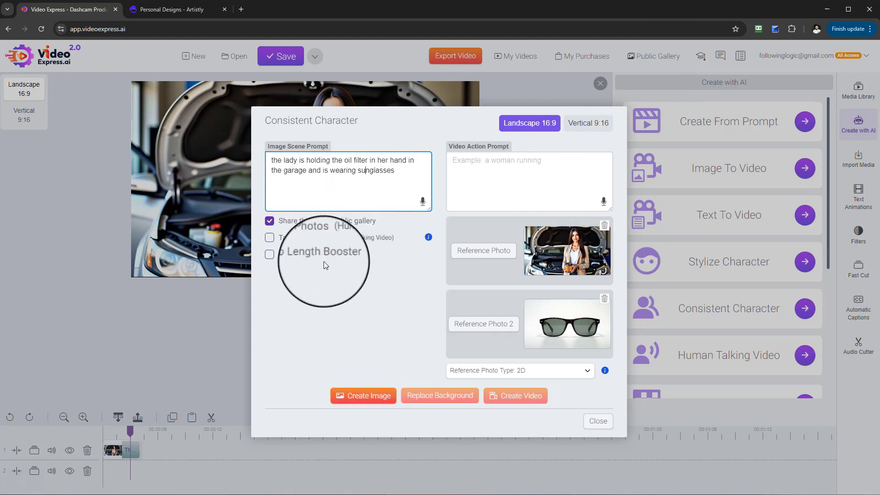
click(389, 404)
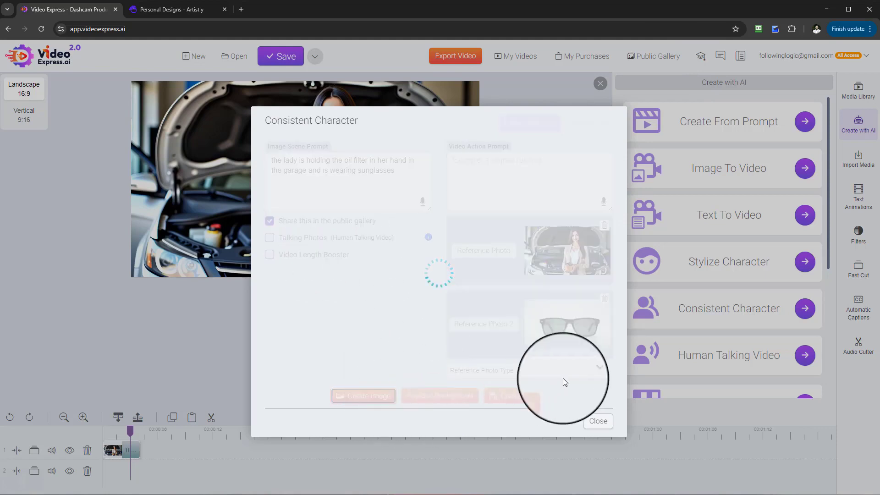
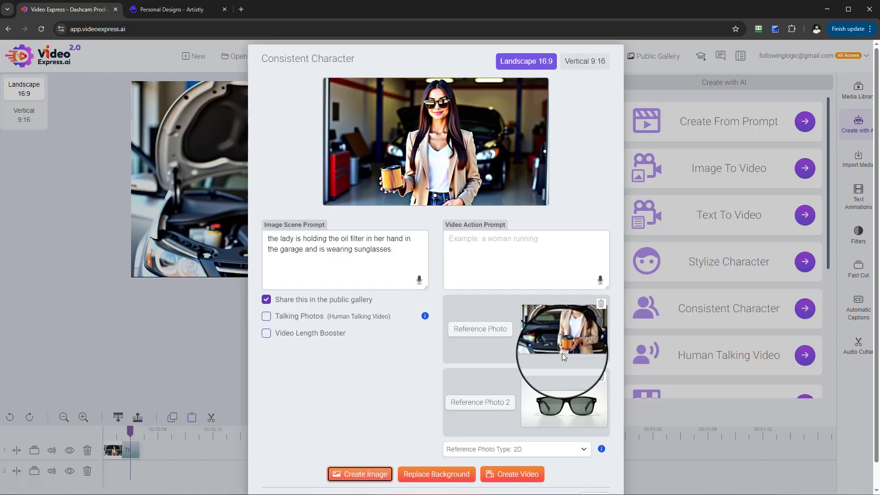
Preview the generated image of the lady wearing sunglasses enlarged and save it to the media library.
mouse_move(440, 91)
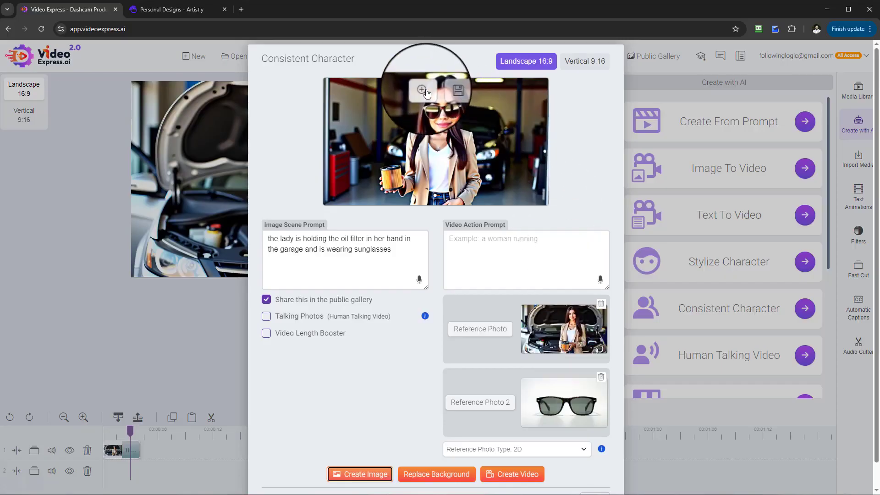
click(423, 90)
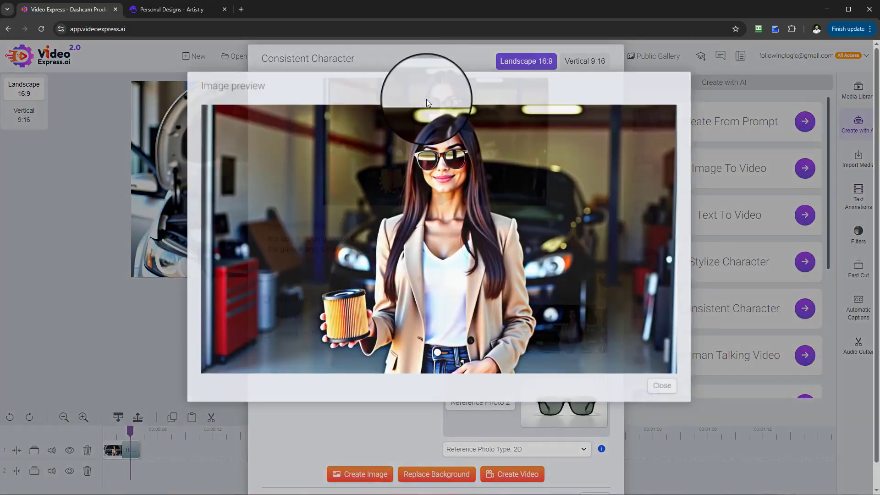
click(663, 387)
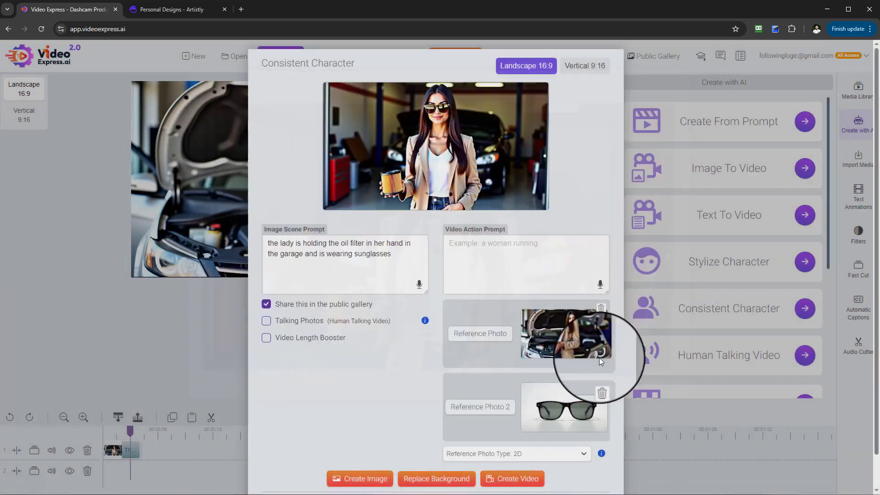
click(449, 99)
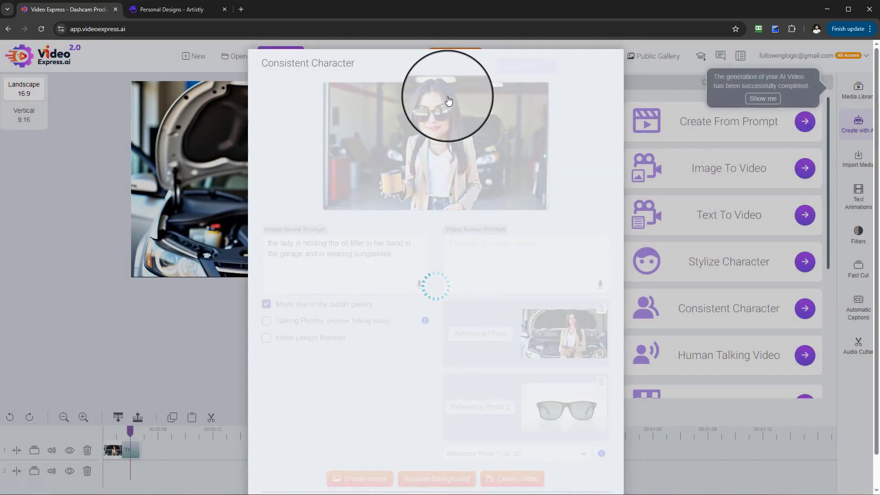
Copy the image scene prompt about the oil filter and sunglasses into the video action prompt and generate the video.
drag(403, 268, 252, 245)
key(ctrl+c)
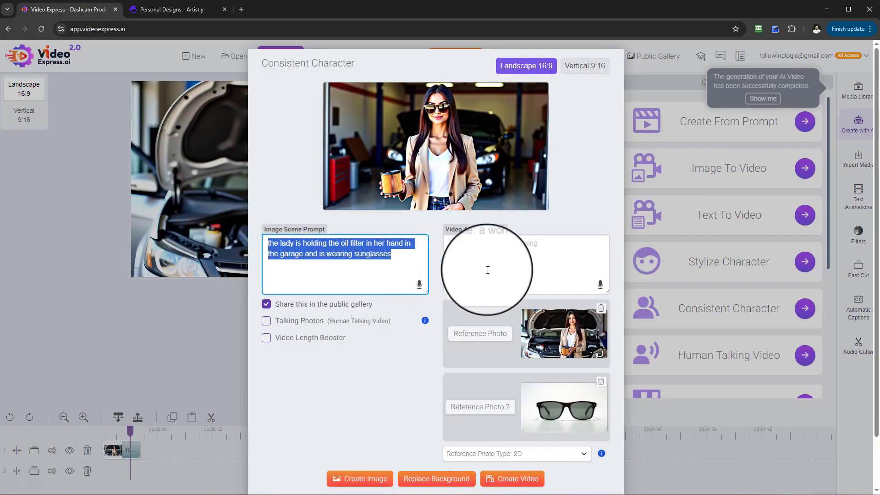
click(527, 241)
key(ctrl+v)
scroll(485, 291, down, 1)
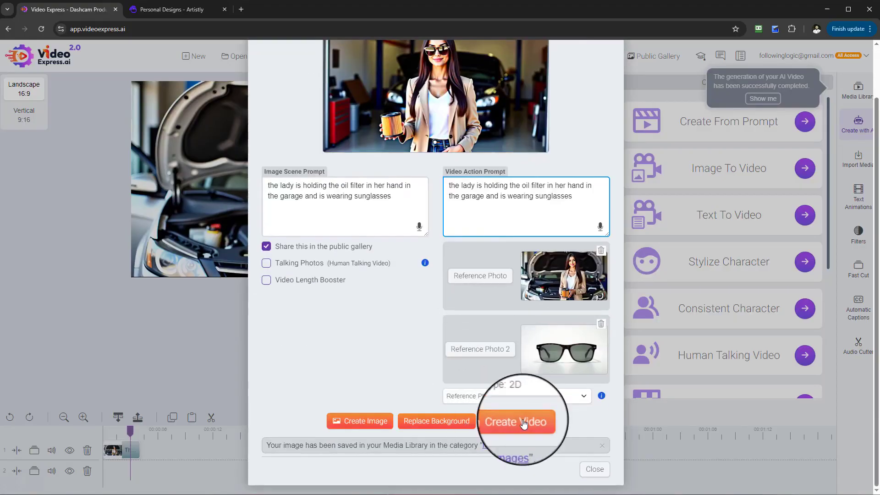
click(515, 422)
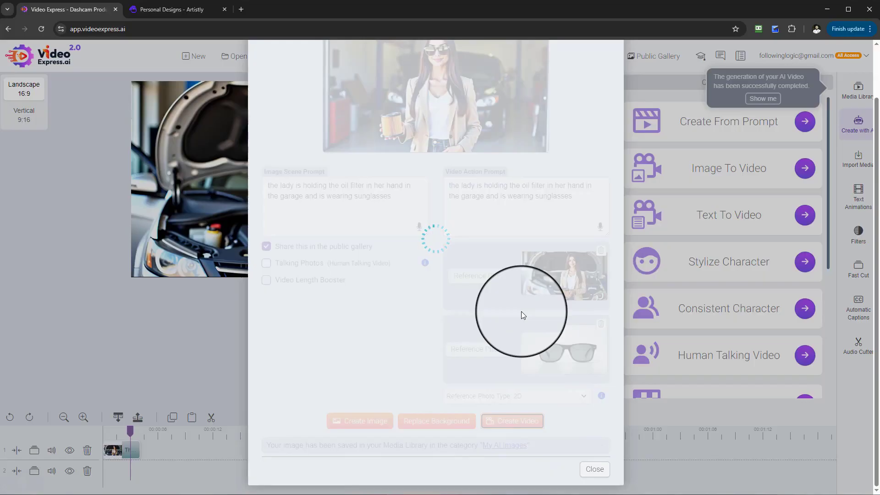
Set the first reference photo to the newest My AI Images picture, the lady wearing sunglasses and holding the oil filter.
scroll(520, 337, up, 1)
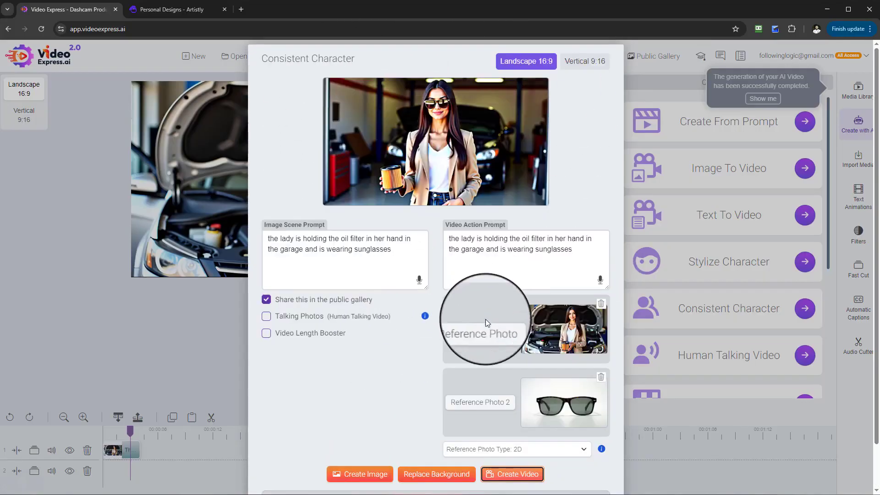
click(497, 332)
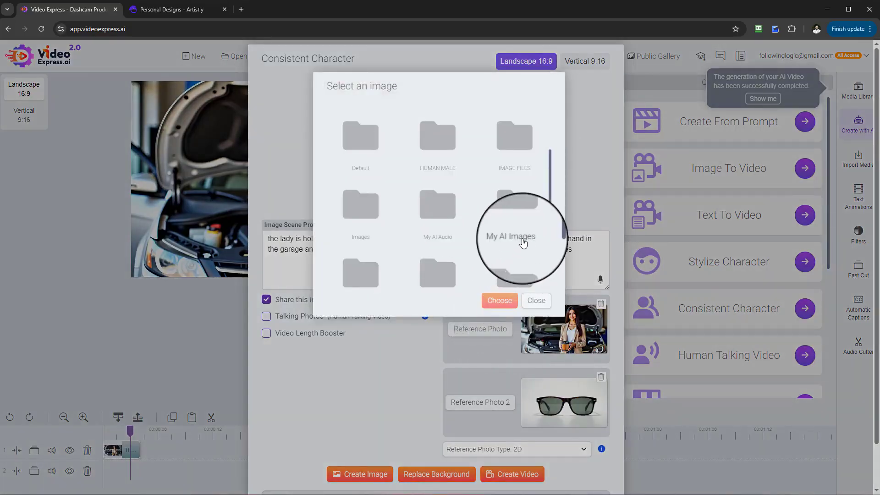
click(523, 224)
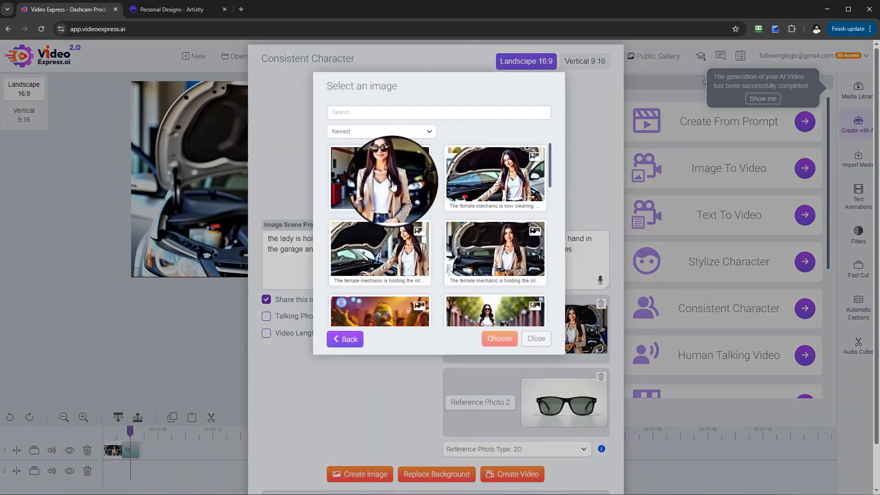
click(384, 154)
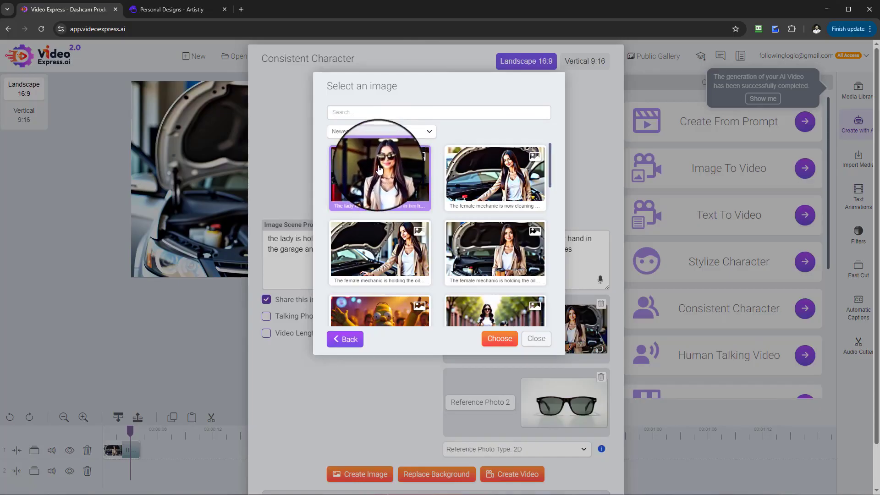
click(502, 339)
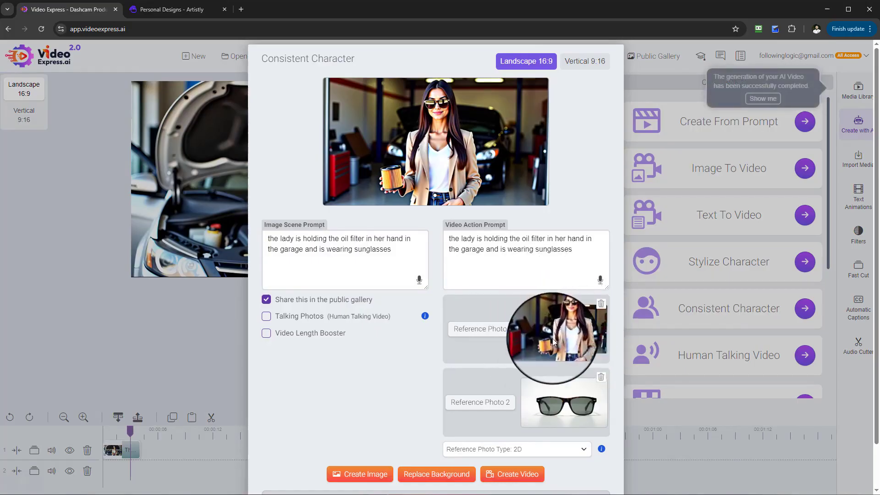
click(498, 409)
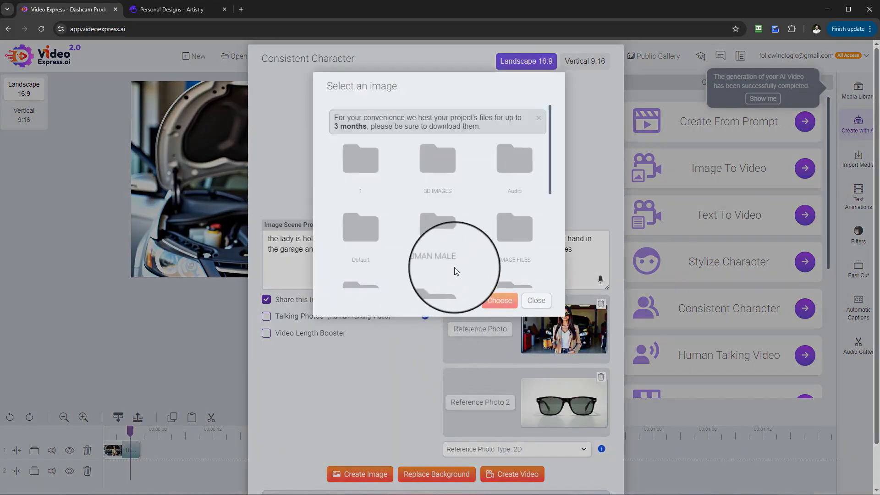
scroll(458, 257, down, 3)
click(508, 213)
scroll(498, 275, down, 5)
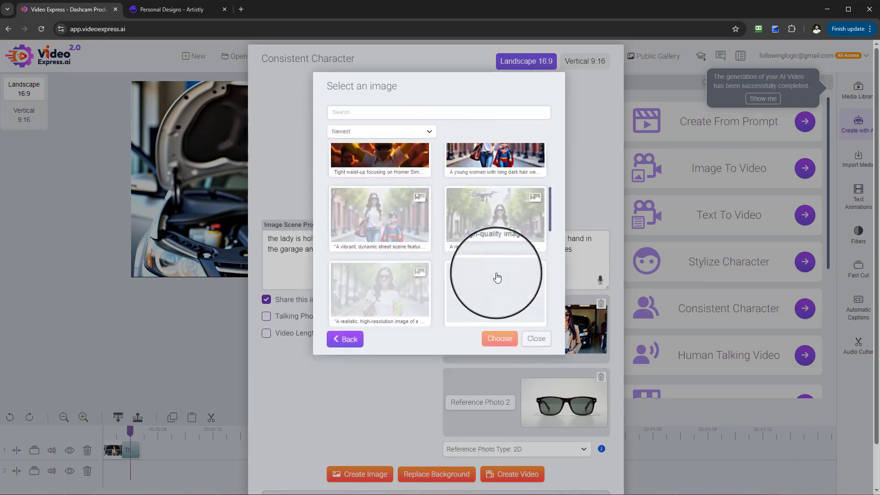
click(539, 343)
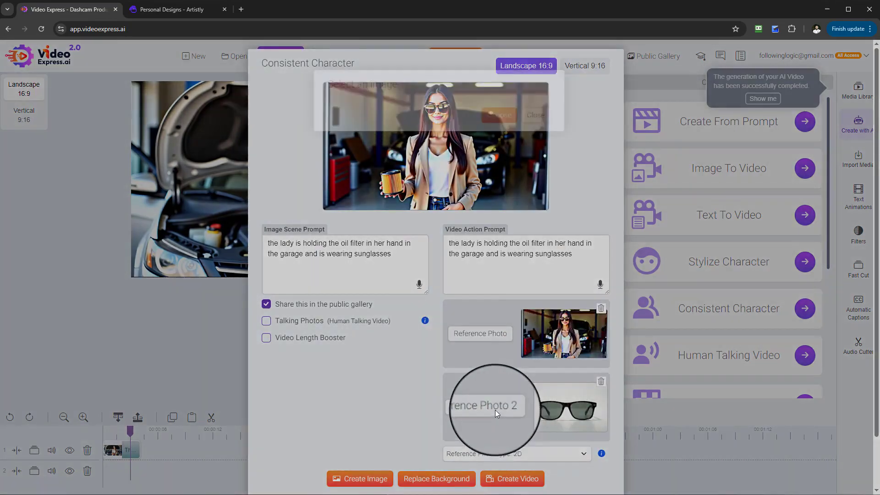
Set the second reference photo to the Bottle image from the Product Holding folder.
click(494, 406)
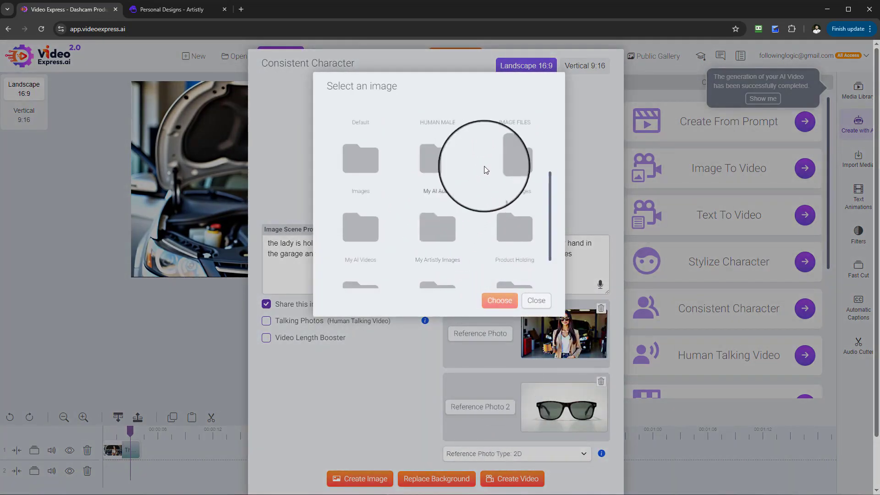
scroll(527, 202, down, 1)
click(518, 171)
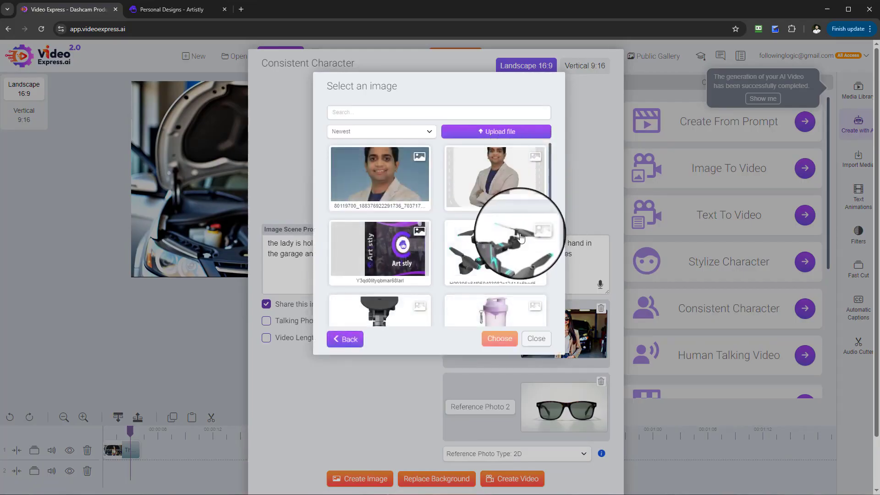
scroll(472, 249, down, 3)
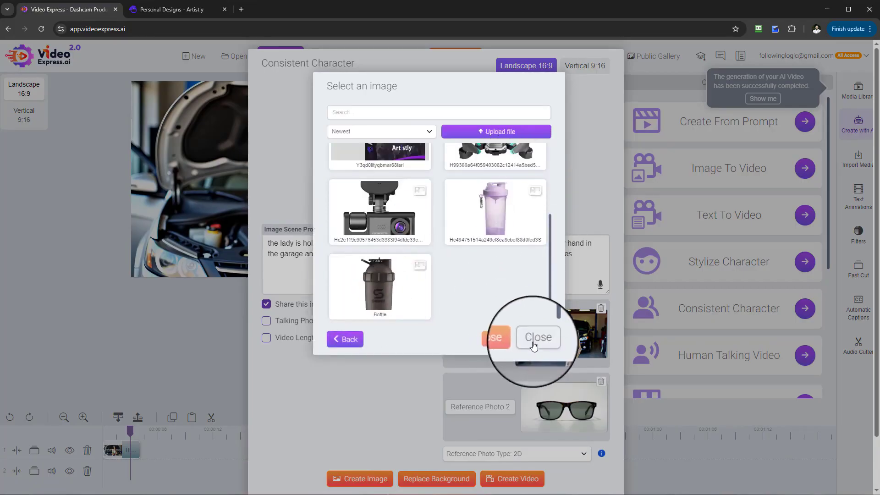
click(389, 300)
click(499, 348)
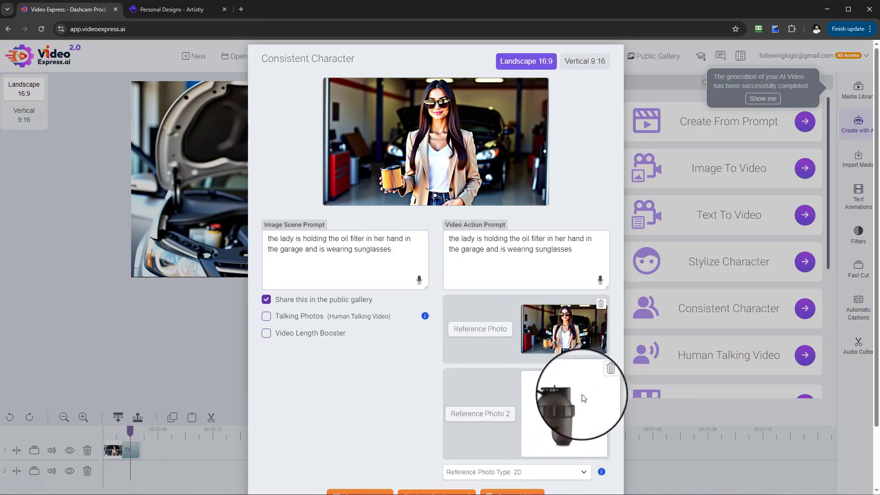
Set the second reference photo to the image "A drone with white background" from the My Artistly Images folder.
click(480, 413)
scroll(452, 256, down, 3)
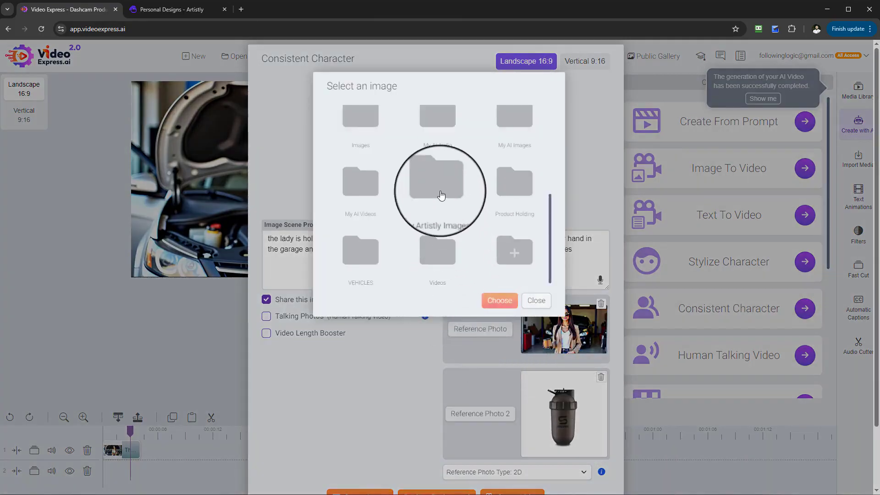
click(441, 190)
scroll(468, 243, down, 6)
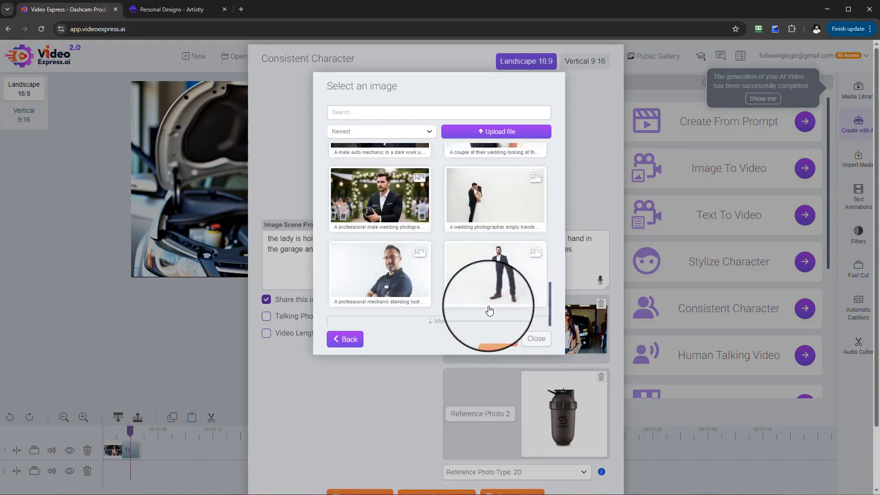
click(495, 298)
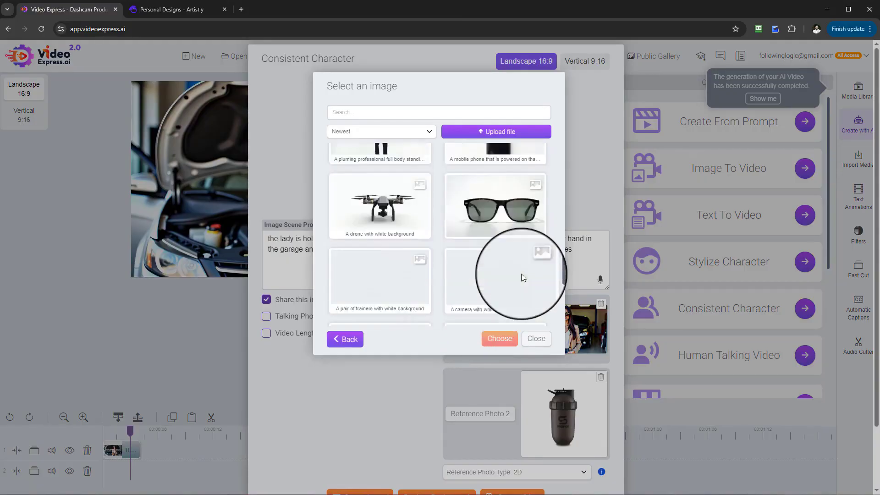
scroll(520, 275, down, 1)
click(406, 190)
click(493, 339)
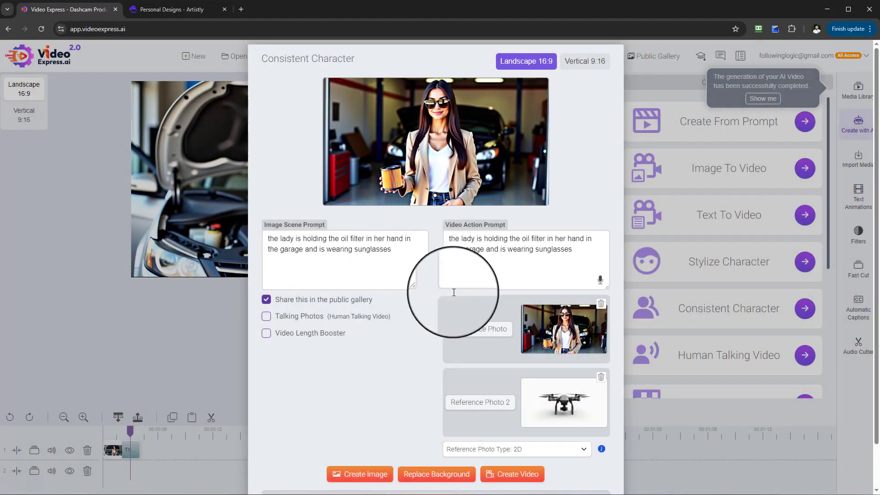
Extend the image scene prompt with "and the drone is above head flying" and generate two images from it.
drag(403, 273, 341, 250)
click(397, 250)
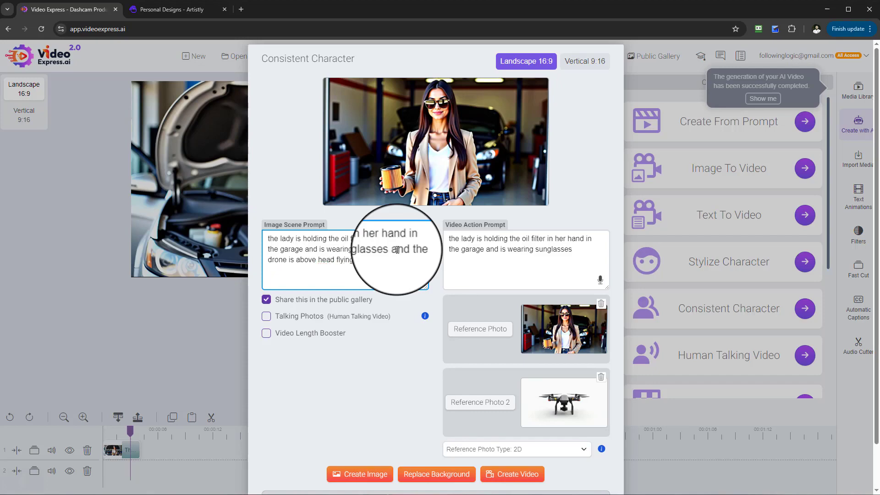
scroll(376, 357, down, 1)
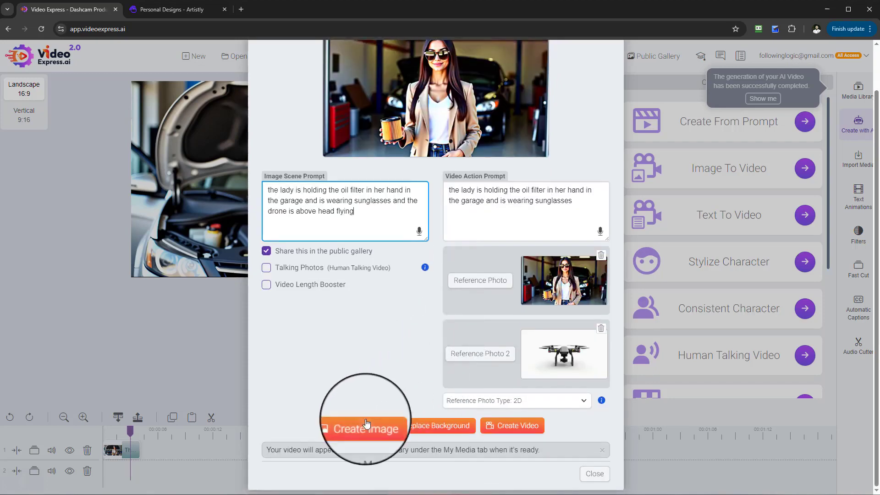
click(365, 427)
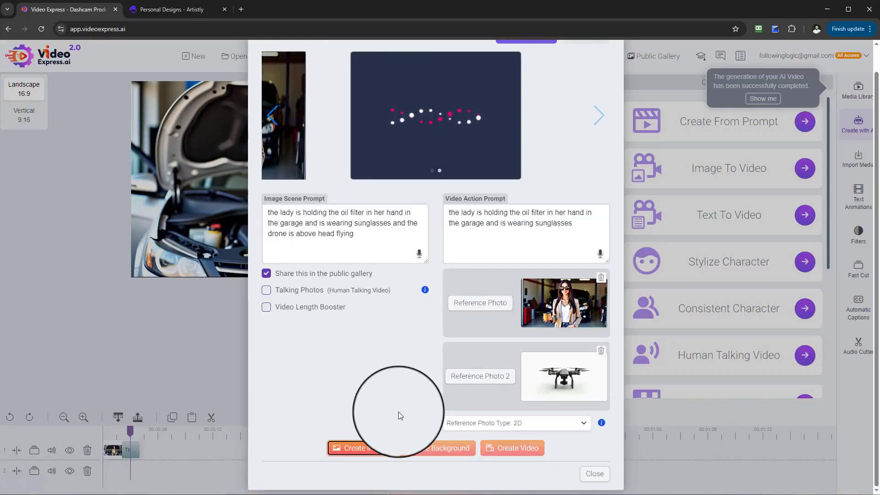
click(377, 451)
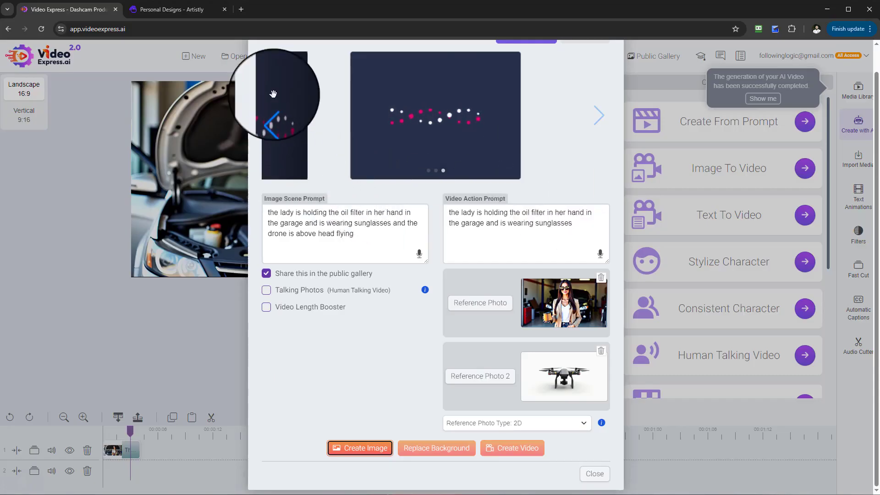
Compare the generated drone images and preview enlarged the one with the drone beside the lady above the oil filter.
click(280, 127)
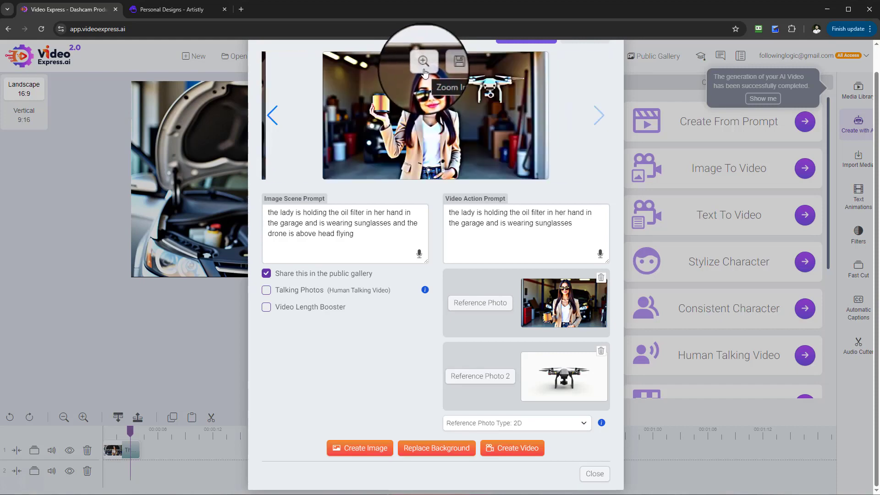
click(272, 116)
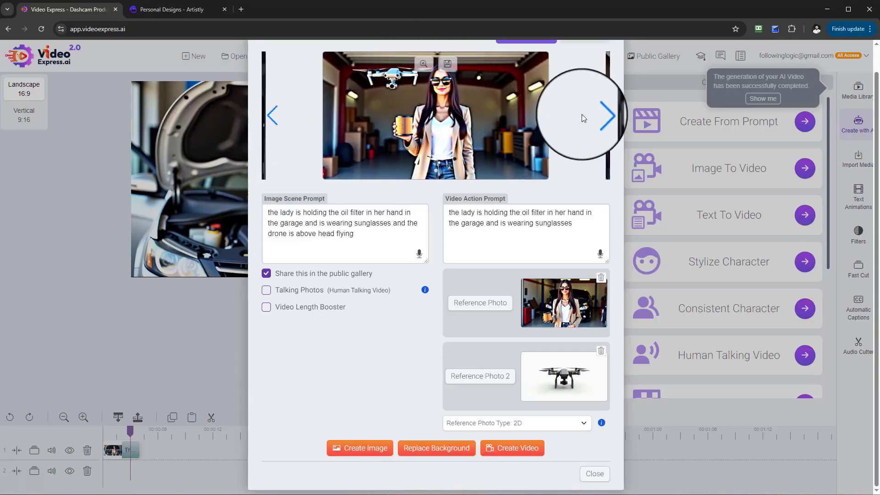
click(594, 117)
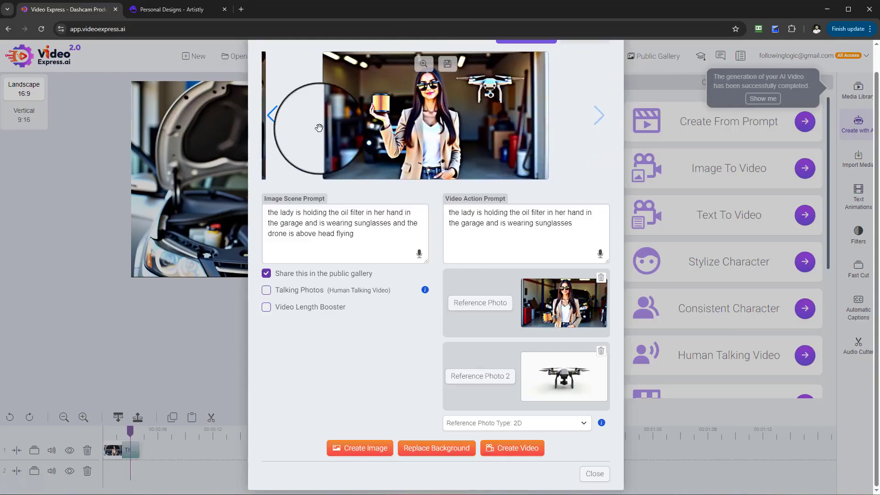
click(273, 120)
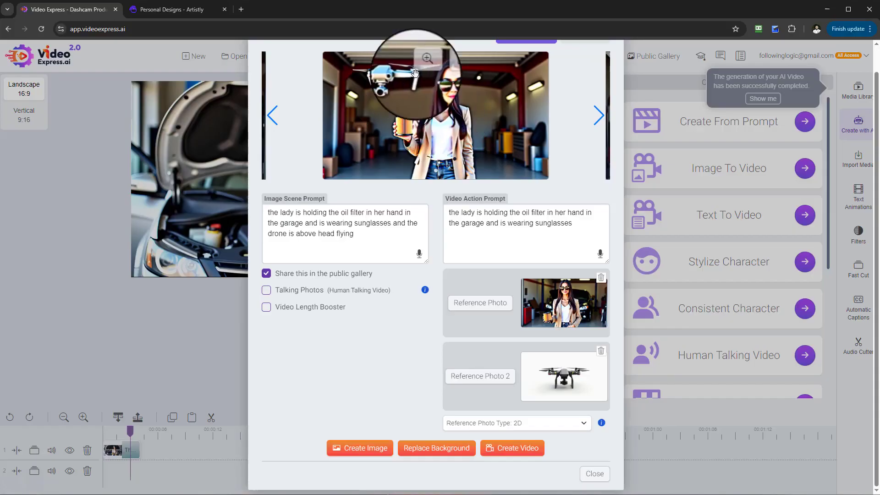
click(421, 62)
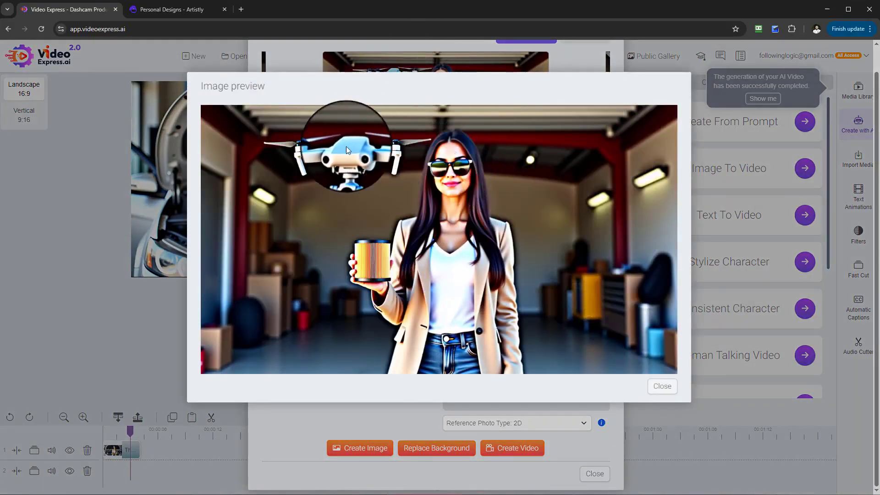
click(665, 391)
Replace the video action prompt with the full image scene prompt including the flying drone, and generate the video.
drag(383, 236, 194, 211)
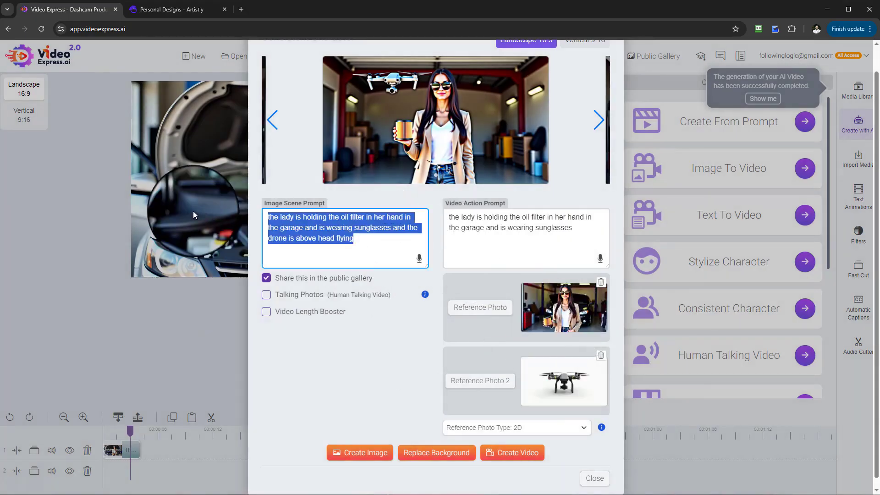
key(ctrl+c)
drag(577, 236, 407, 216)
key(ctrl+v)
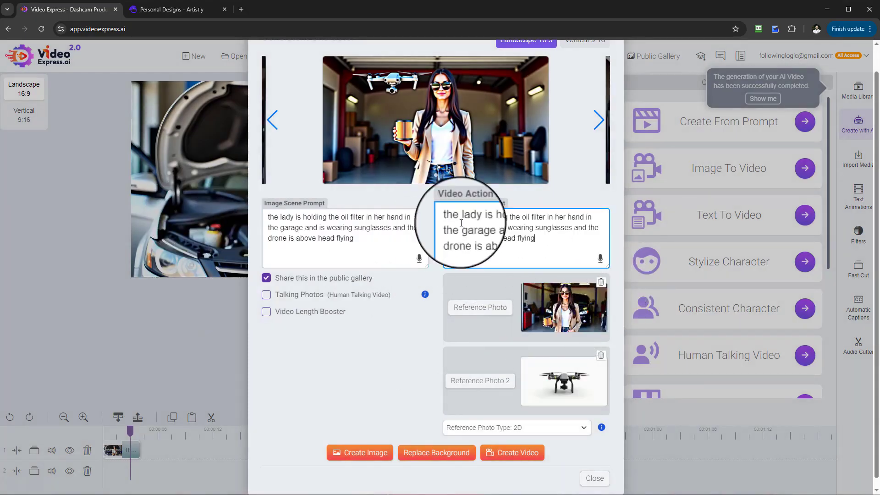
scroll(545, 389, down, 2)
click(532, 444)
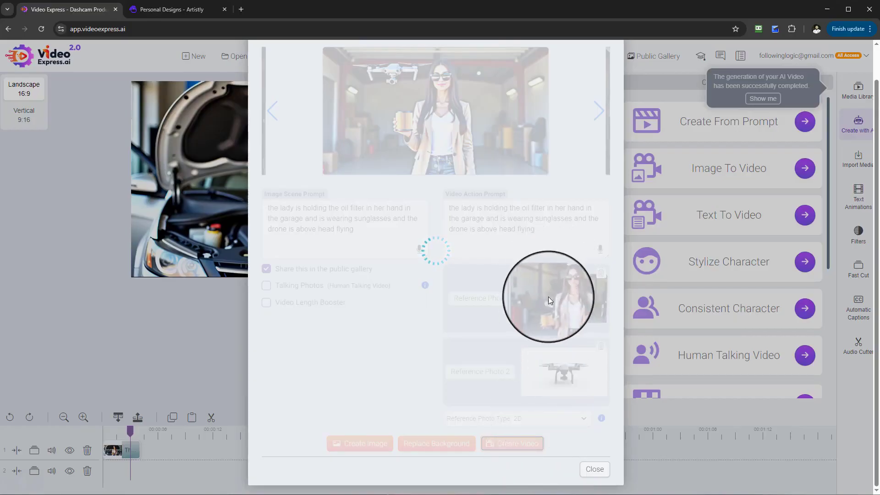
Preview the chosen drone image enlarged again and save it to the media library.
scroll(409, 188, up, 1)
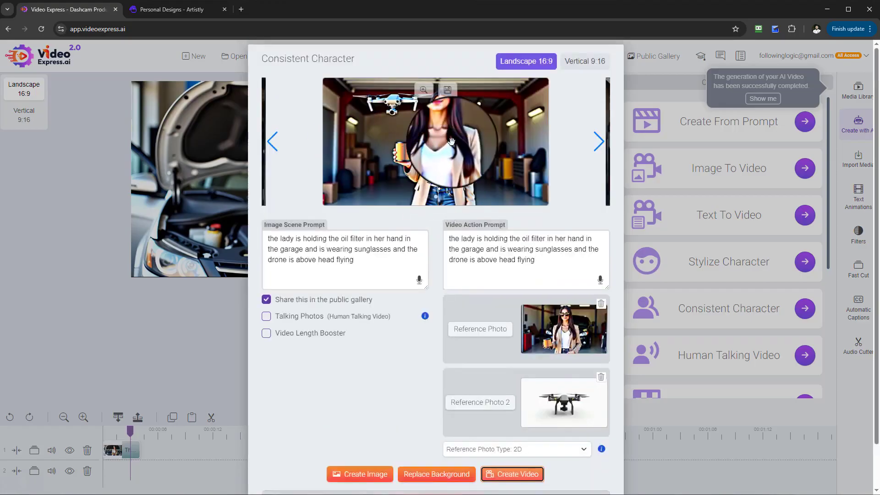
click(383, 149)
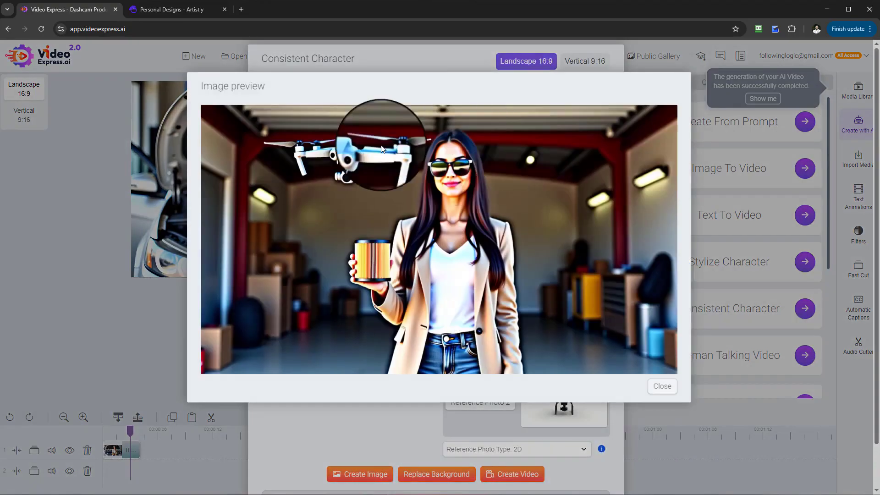
click(661, 386)
click(451, 98)
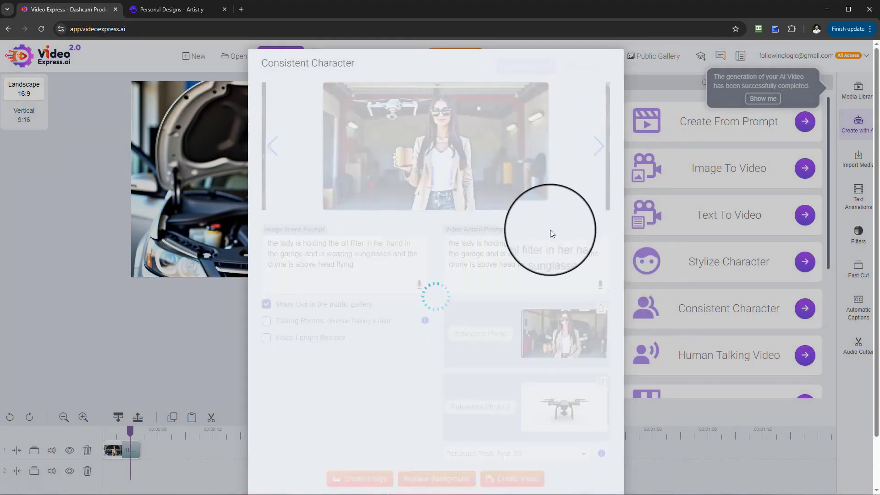
Choose the newly saved drone image from the media library as the first reference photo and close the Consistent Character tool.
click(500, 336)
scroll(521, 226, down, 1)
click(517, 206)
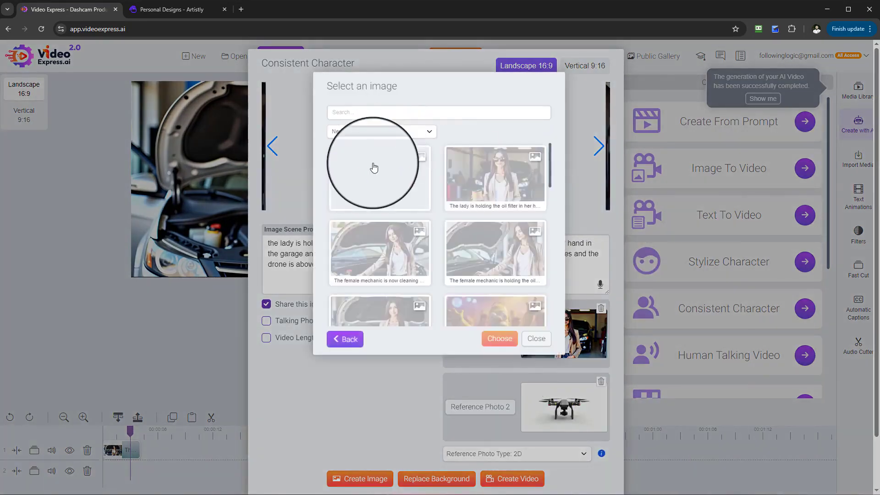
click(374, 168)
click(500, 338)
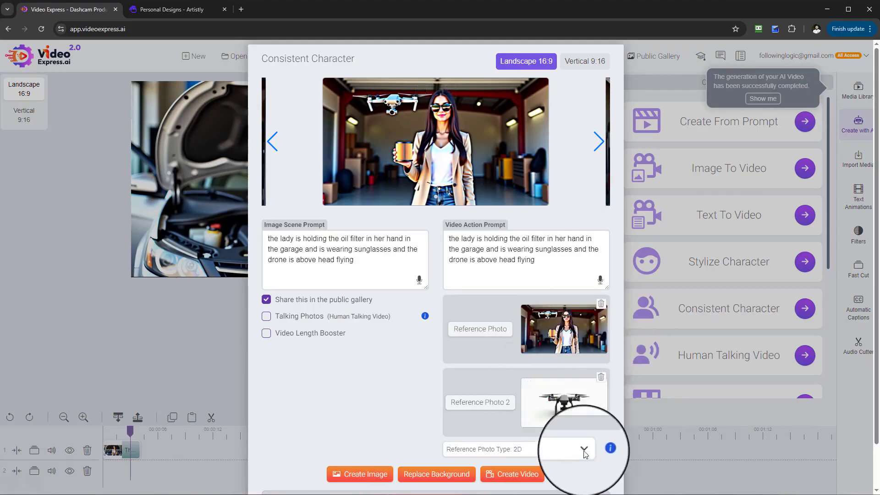
scroll(578, 436, down, 1)
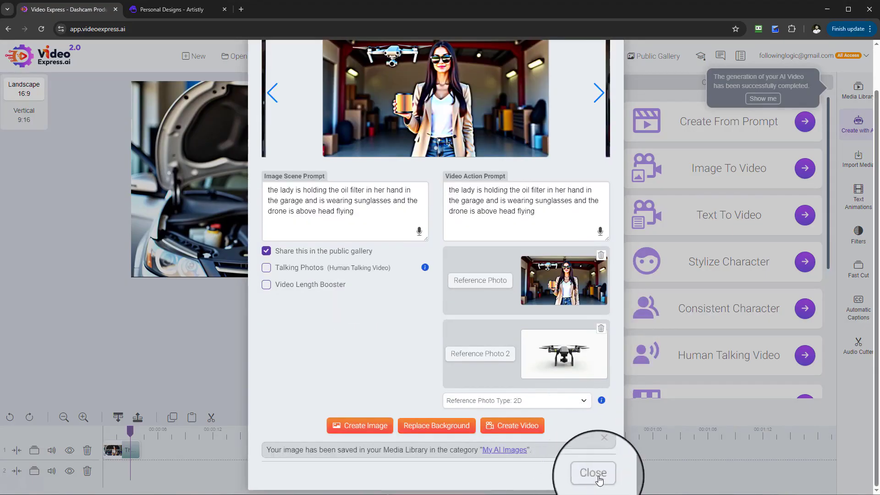
click(593, 472)
Add the mechanic's oil filter installation clip and the cleaning clip from My AI Videos to track 1, following the first clip.
click(847, 96)
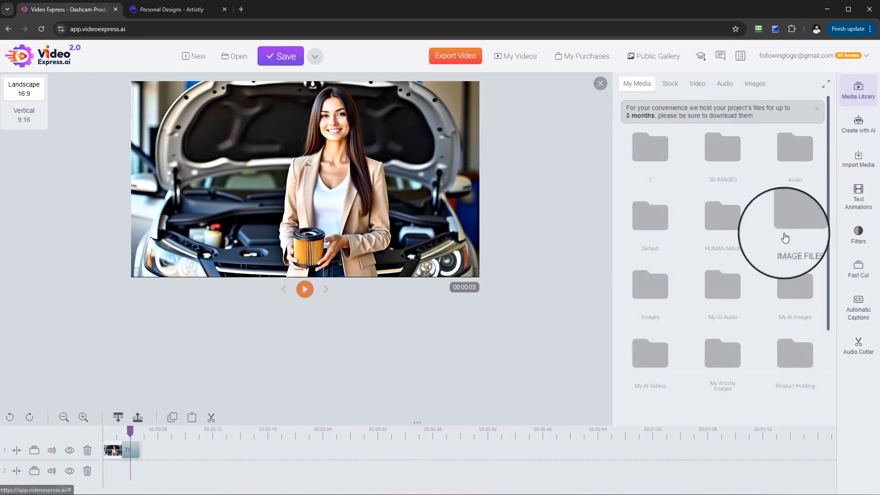
scroll(763, 243, down, 2)
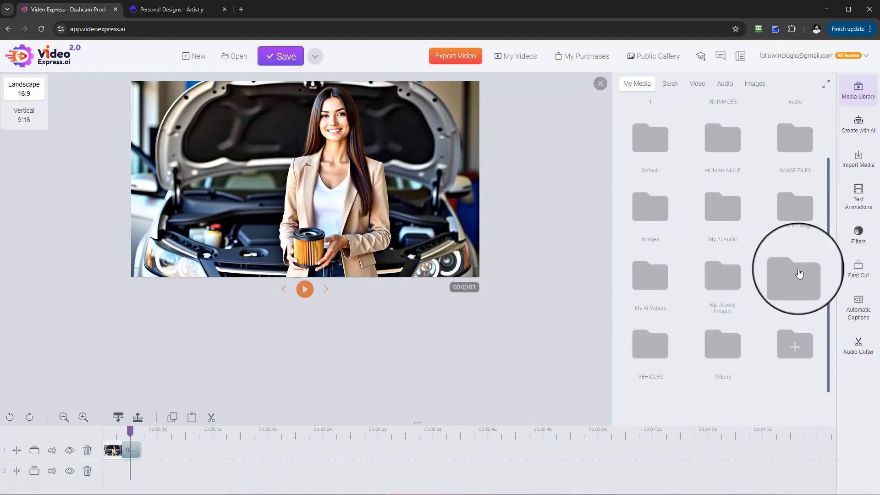
click(664, 291)
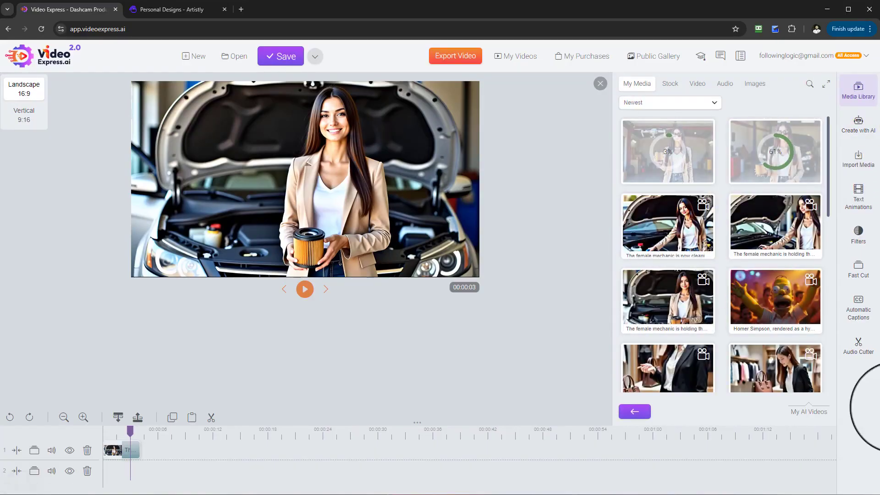
drag(803, 238, 166, 447)
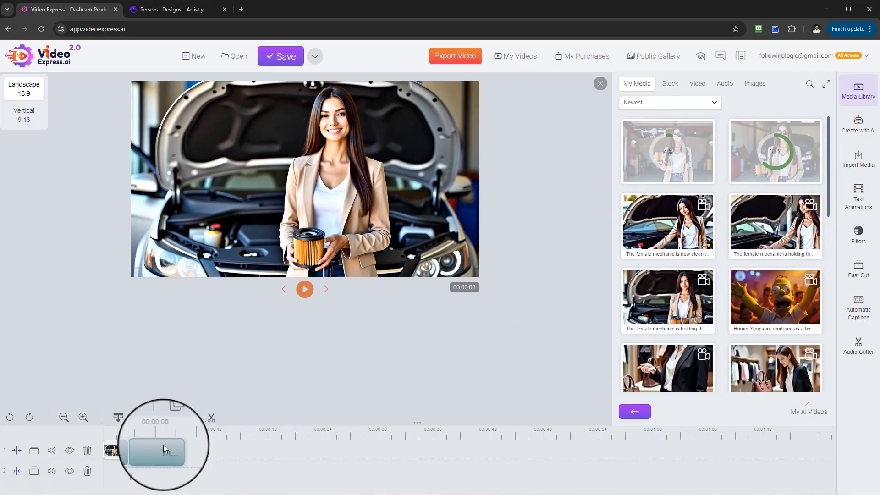
drag(627, 269, 199, 451)
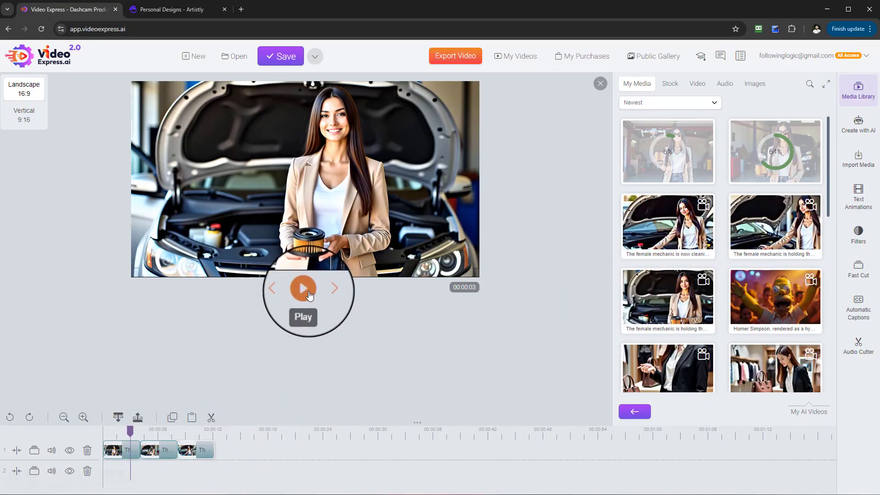
Play the three-clip timeline, replaying it from the start to review how consistent the mechanic looks.
click(304, 289)
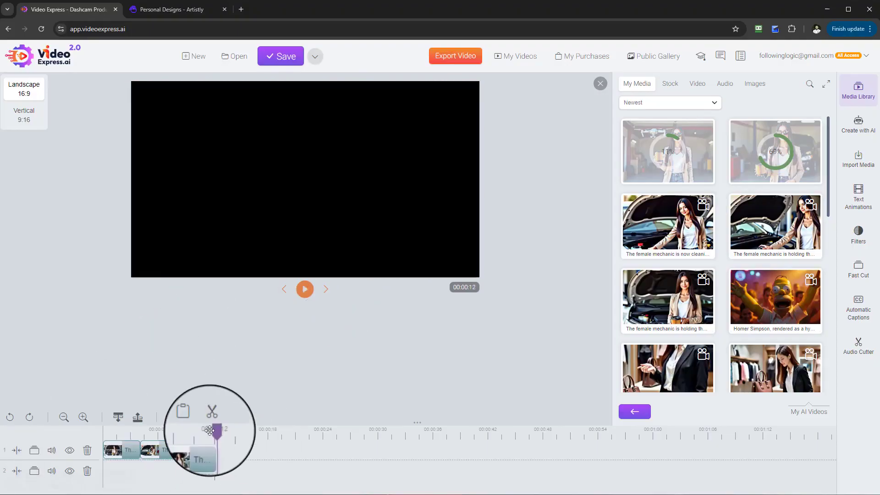
drag(202, 431, 102, 435)
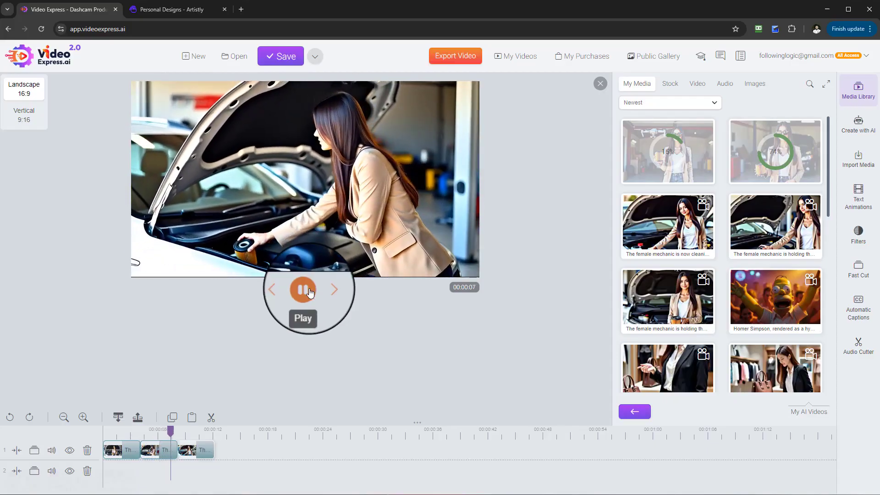
click(303, 290)
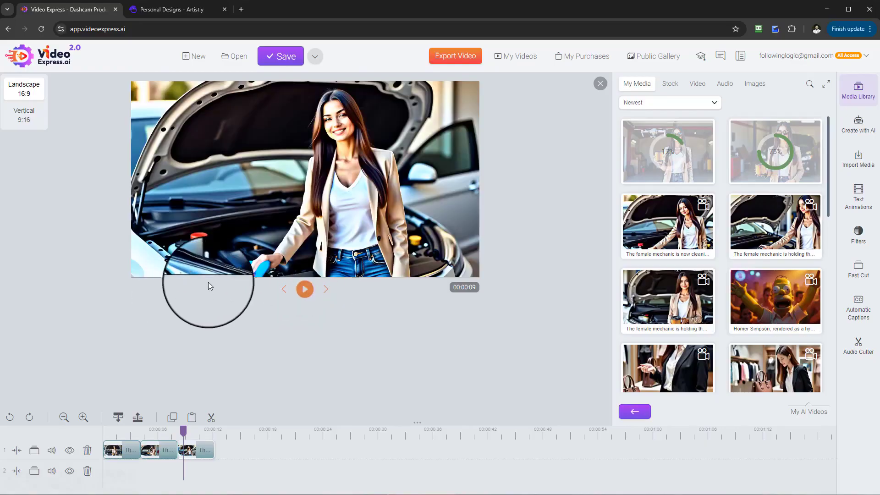
Open the clip of the mechanic holding the oil filter in front of the car for redesign.
scroll(687, 275, down, 1)
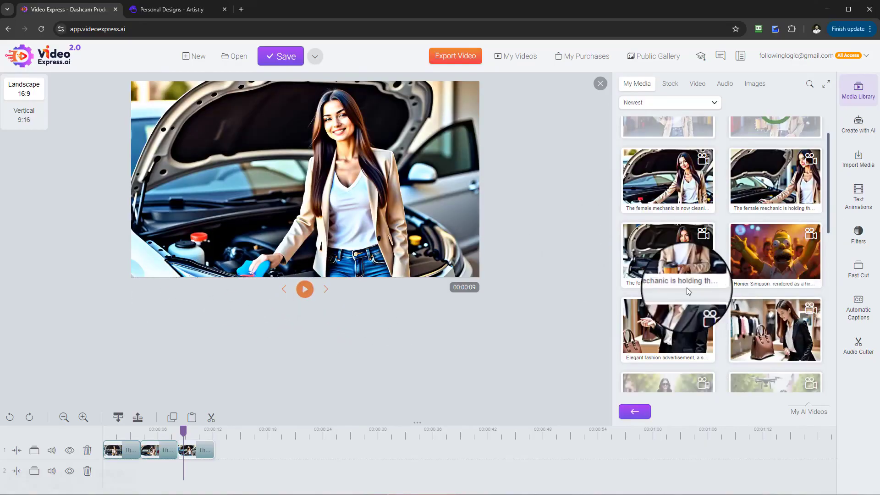
right_click(673, 261)
right_click(640, 256)
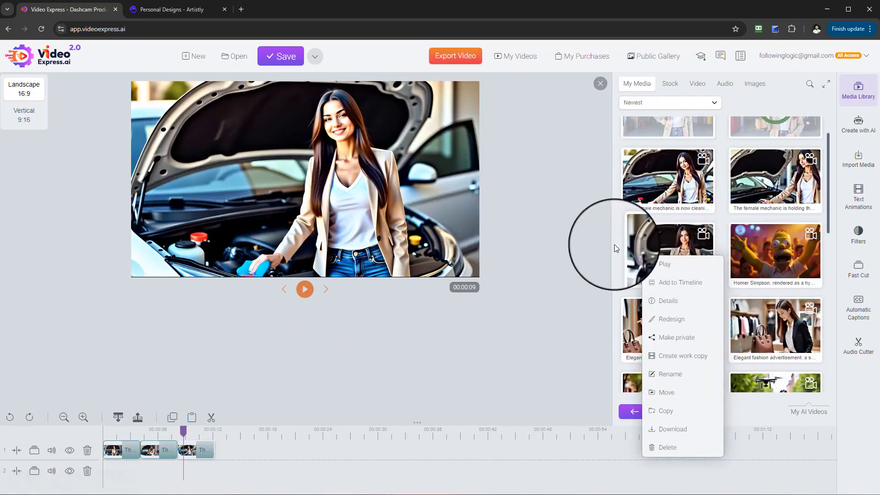
click(615, 248)
right_click(670, 249)
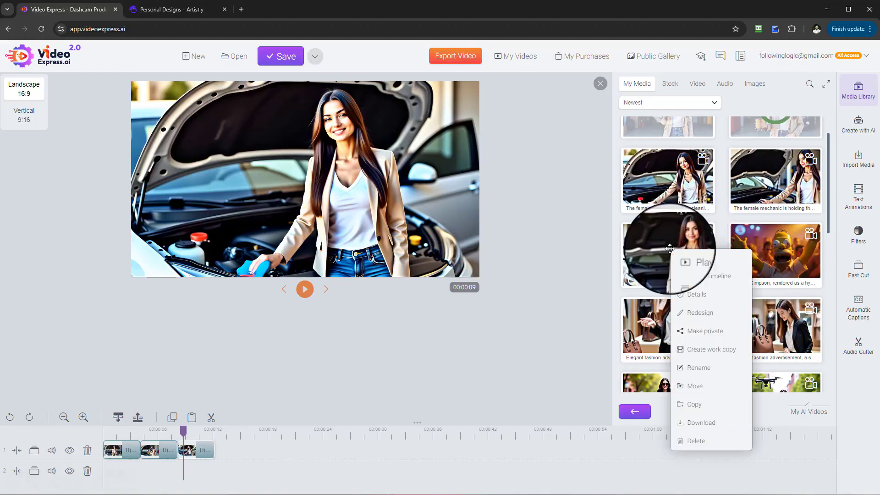
click(706, 314)
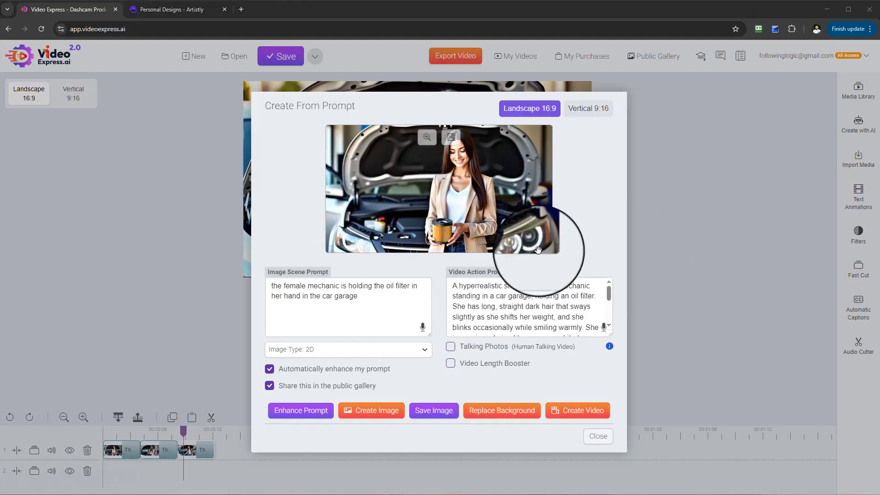
Enable Talking Photos for the clip, view the talking video audio options, and close both dialogs without creating a video.
click(488, 348)
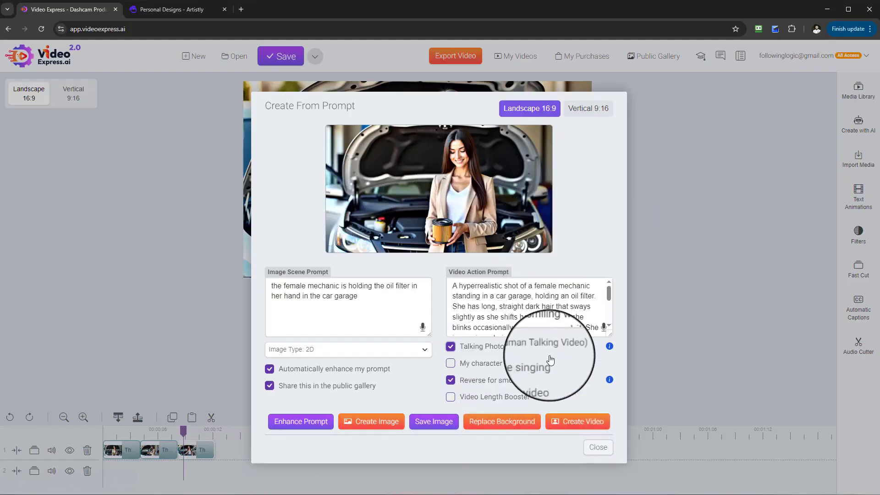
click(462, 401)
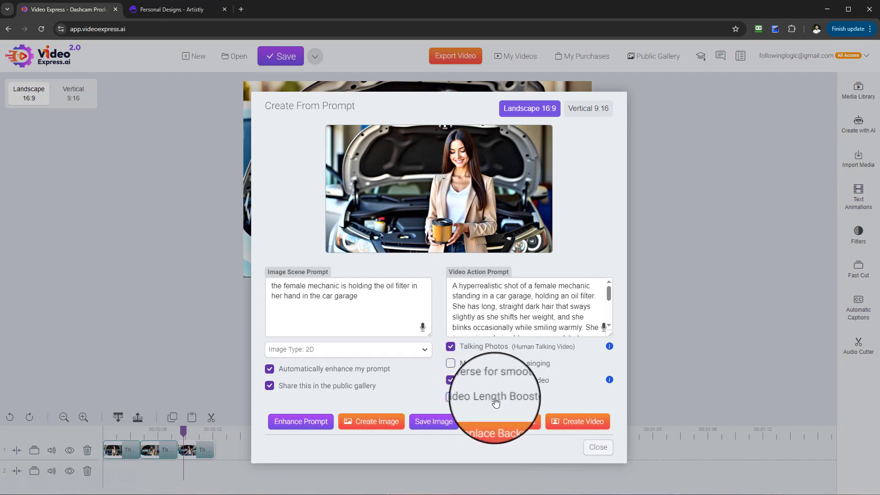
click(567, 423)
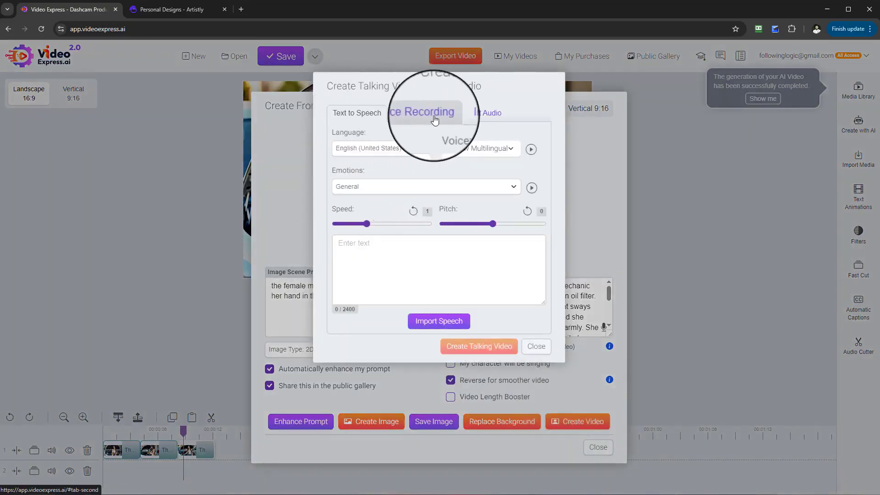
click(540, 350)
click(588, 461)
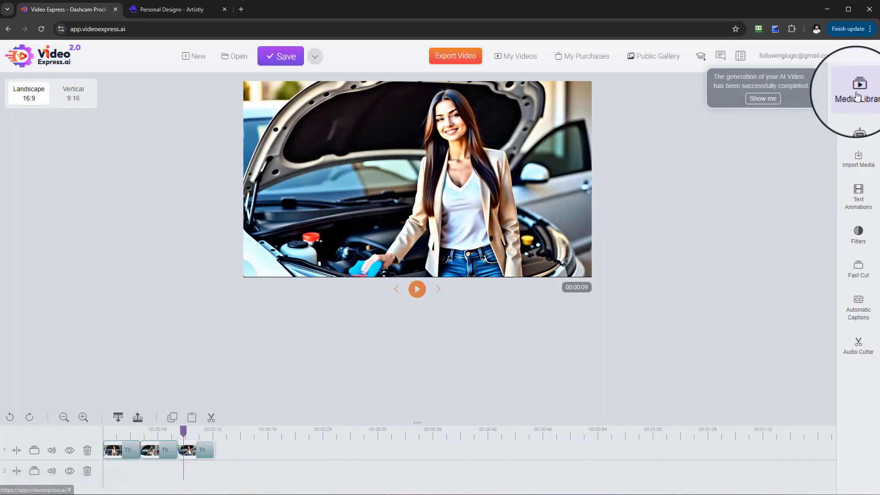
Add the finished sunglasses clip of the lady holding the oil filter from My AI Videos to the end of track 1.
click(858, 90)
scroll(769, 240, down, 2)
click(663, 295)
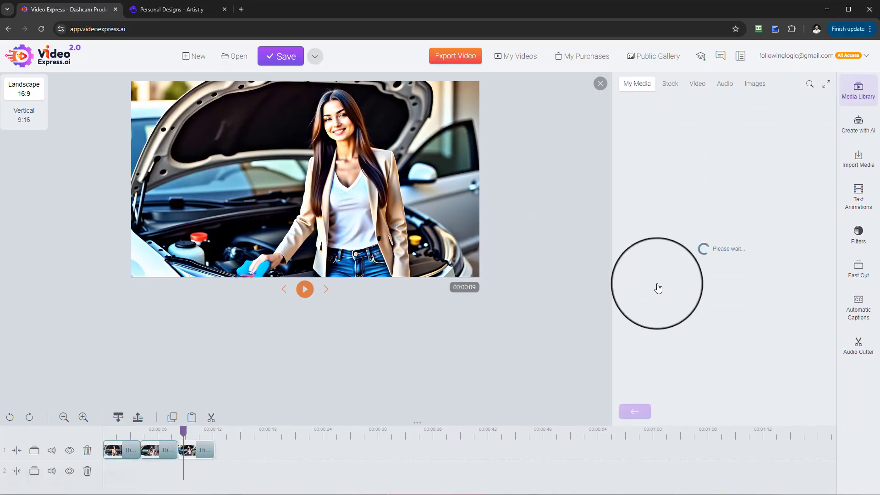
drag(761, 149, 253, 459)
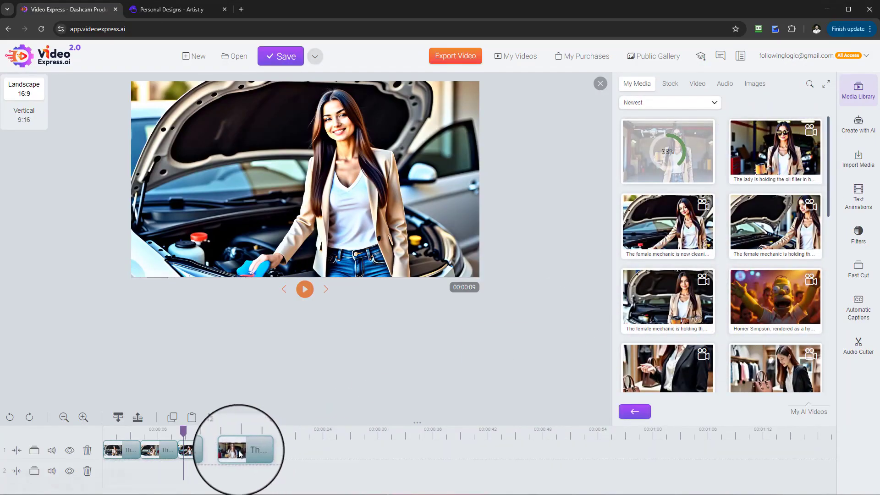
Play the timeline from the end of the cleaning clip through the sunglasses clip, and return the playhead to the start.
drag(187, 433, 207, 440)
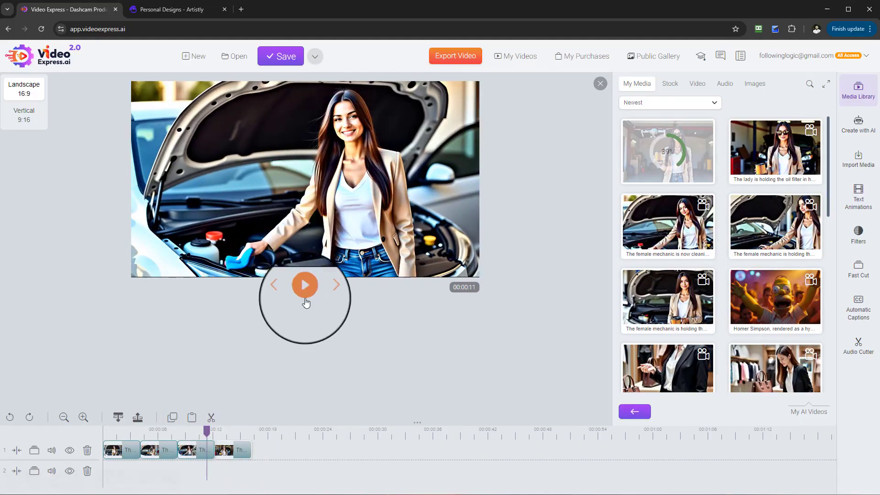
click(306, 293)
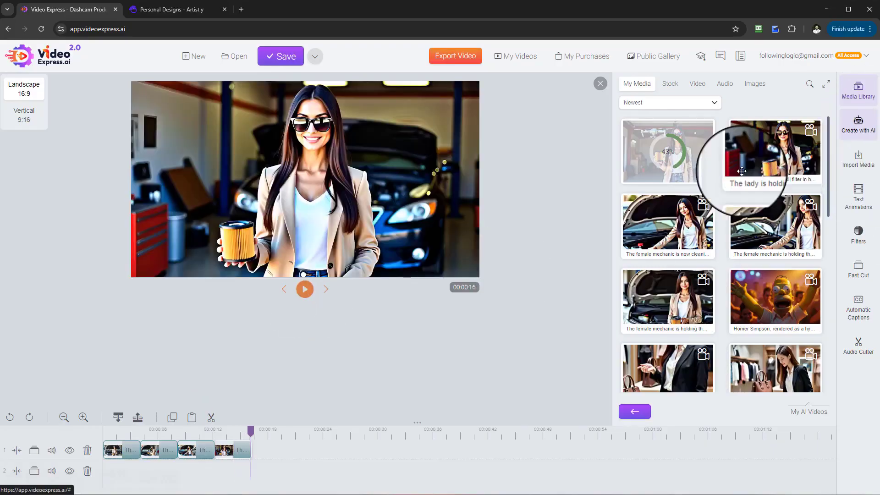
drag(251, 431, 102, 435)
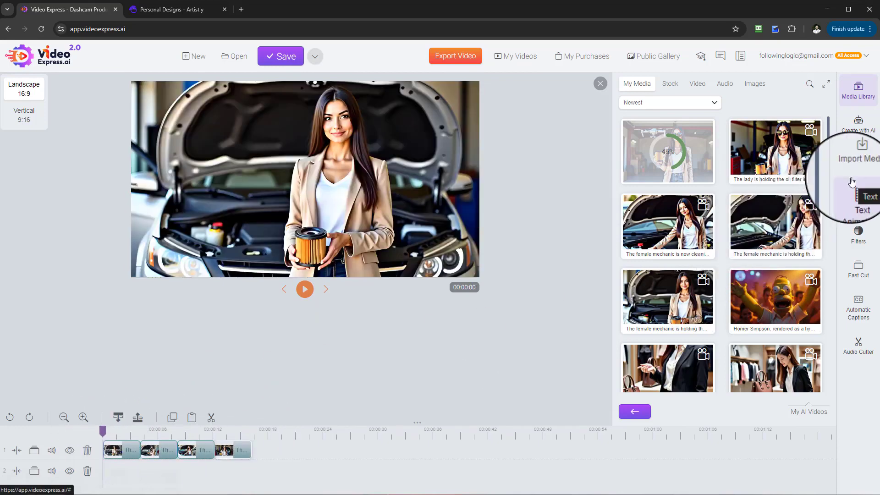
Look through the available AI creation tools, from Create From Prompt to AI Sound Maker.
click(859, 126)
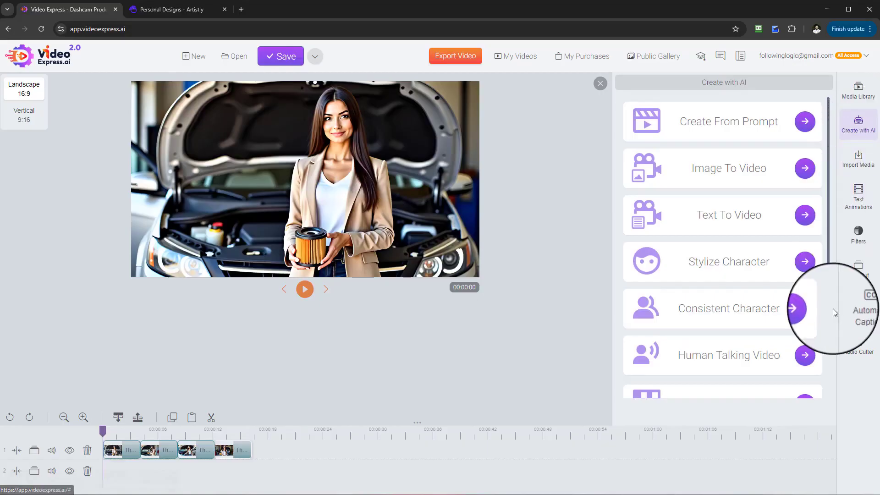
scroll(816, 354, down, 2)
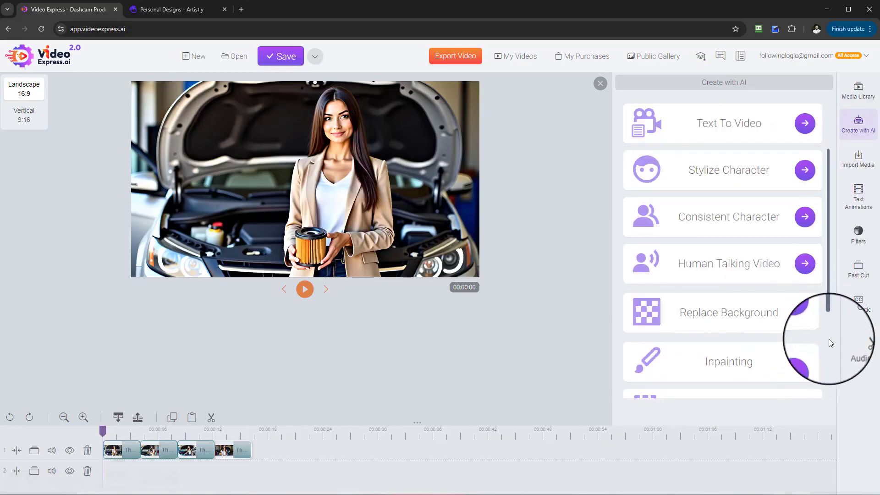
scroll(825, 350, up, 2)
scroll(774, 327, down, 4)
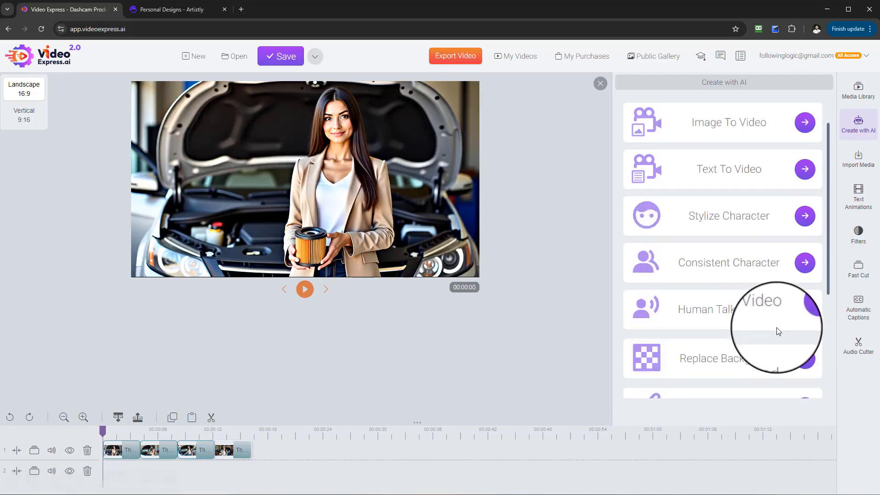
scroll(781, 334, down, 1)
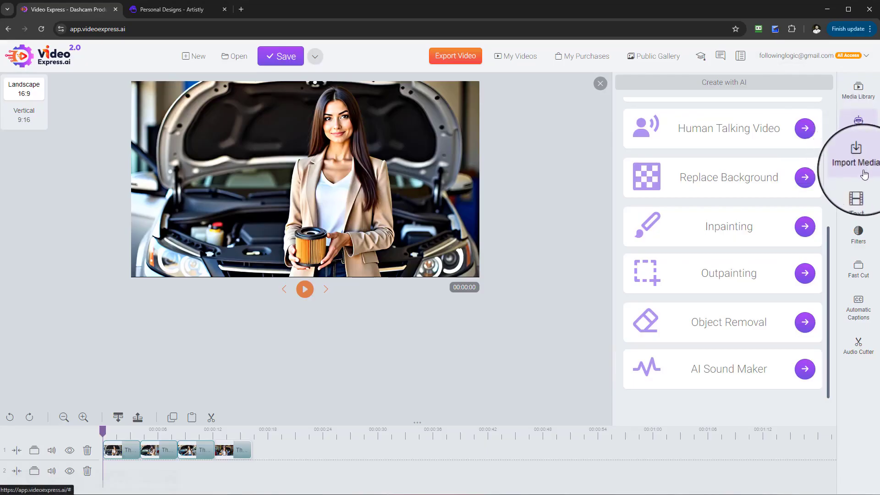
Generate text-to-speech audio from the text "hey welcome to my garage" and download the resulting audio file.
click(860, 198)
click(864, 163)
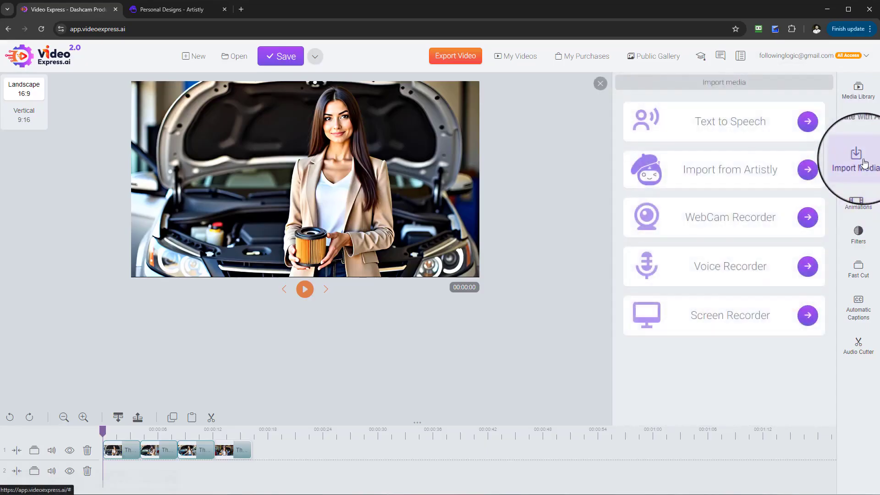
click(808, 121)
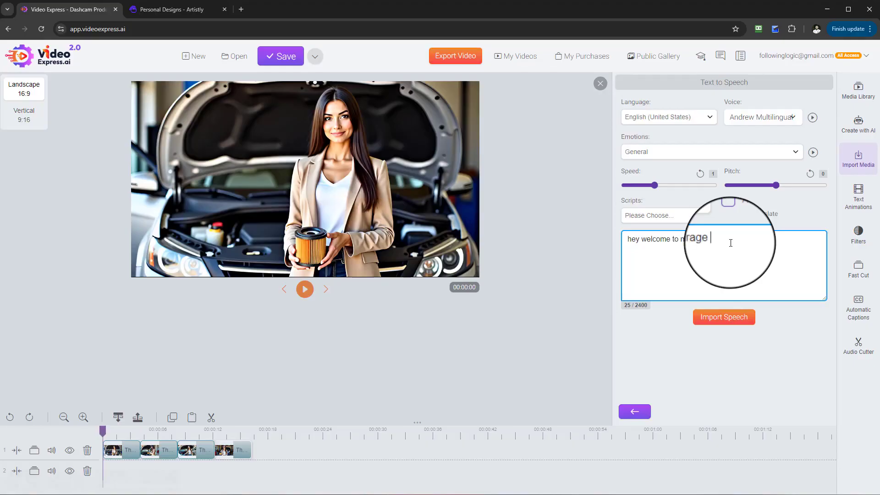
click(725, 324)
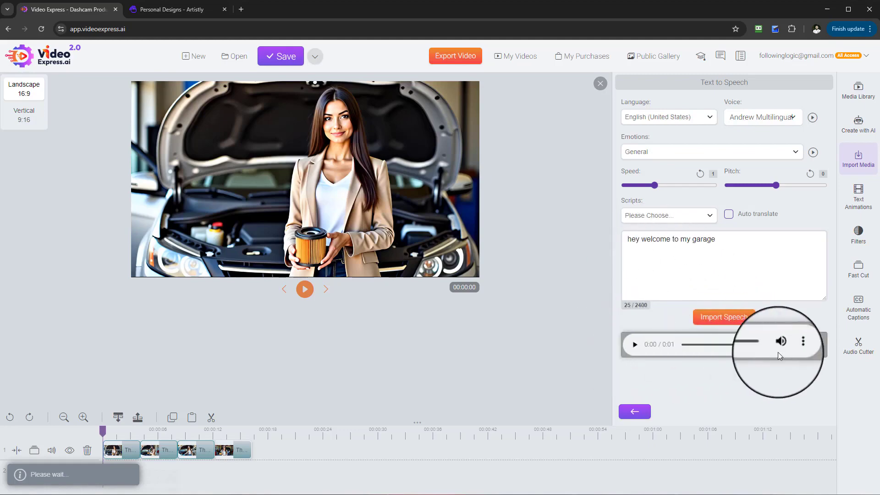
click(795, 348)
click(757, 331)
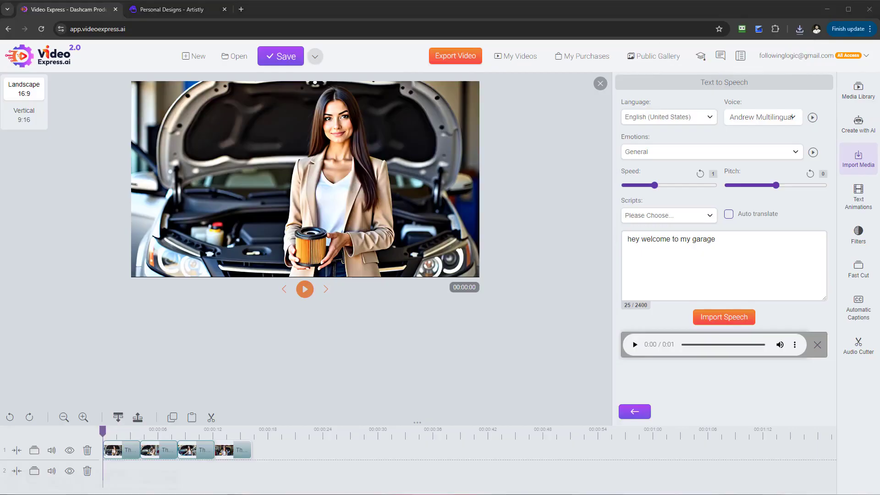
Look for the generated speech clip in the media library's Voiceover audio folder and in the My AI Audio folder.
click(857, 90)
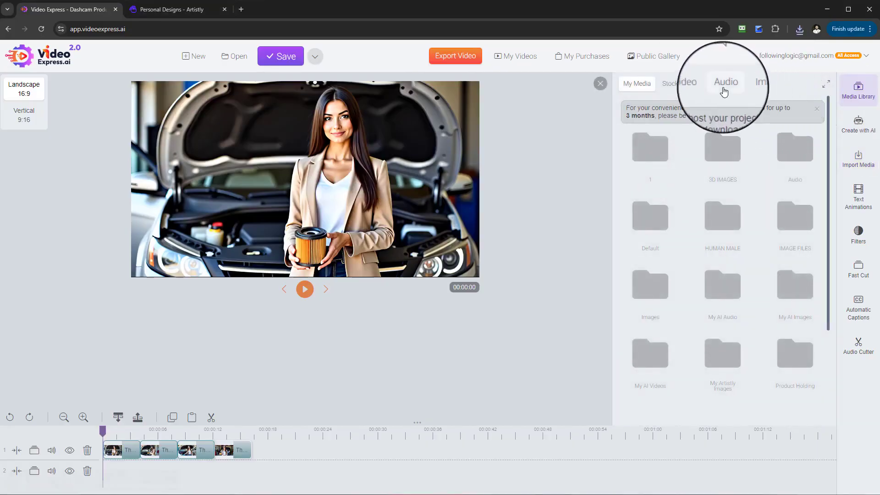
click(724, 84)
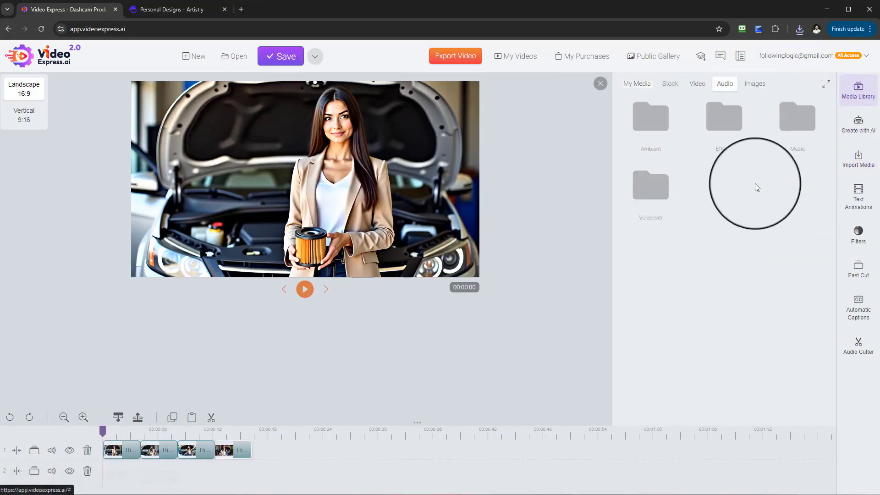
click(657, 193)
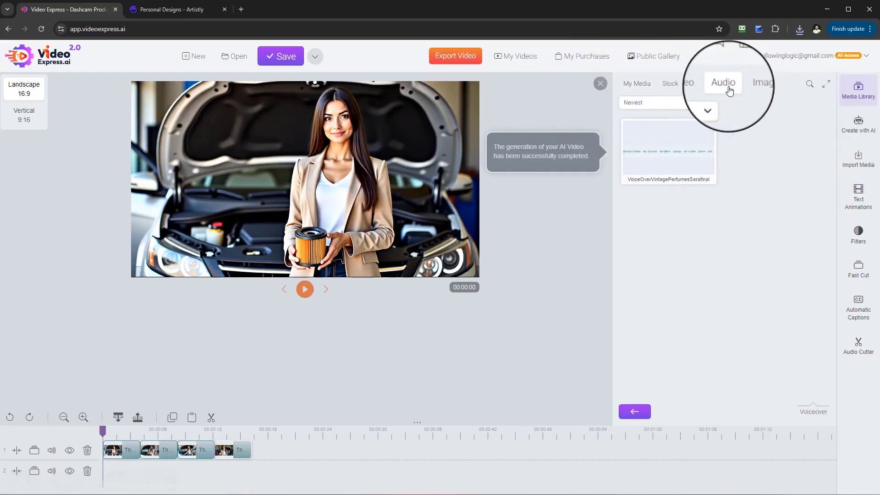
click(600, 83)
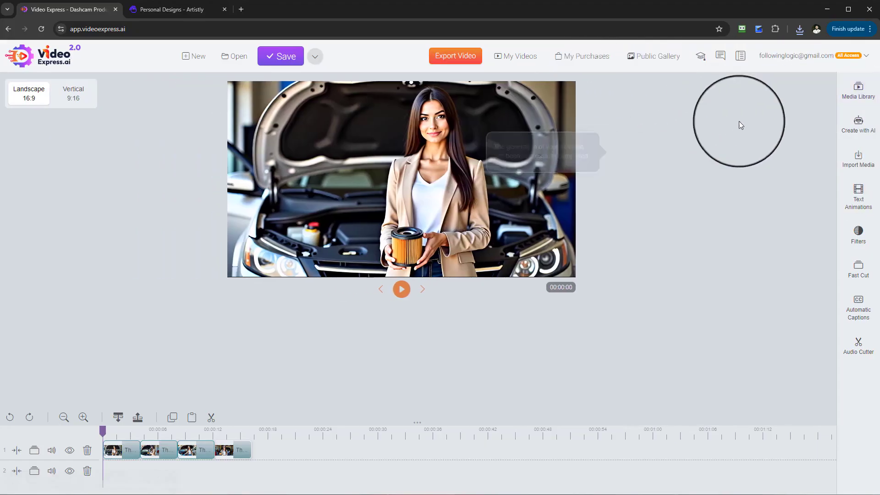
click(849, 104)
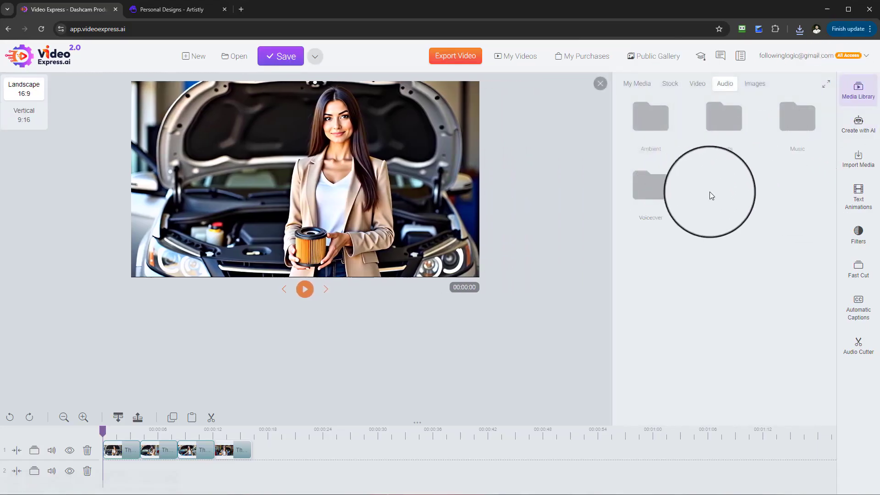
click(649, 87)
scroll(789, 293, down, 2)
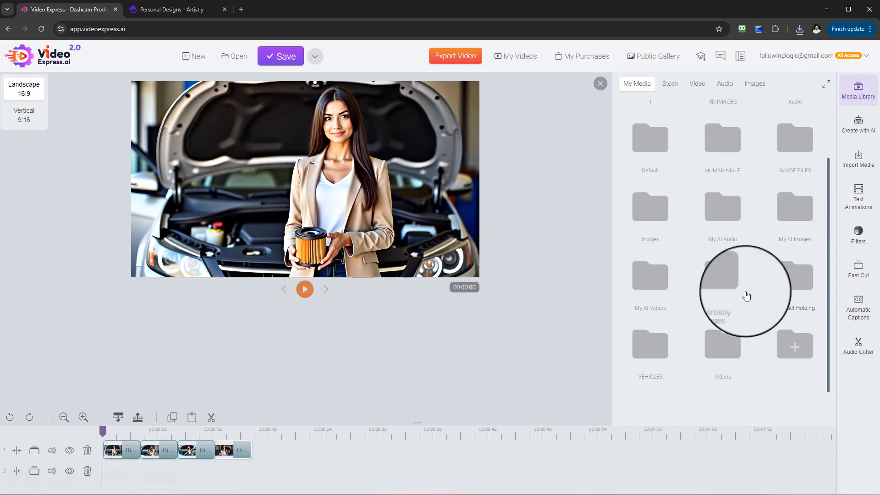
click(727, 204)
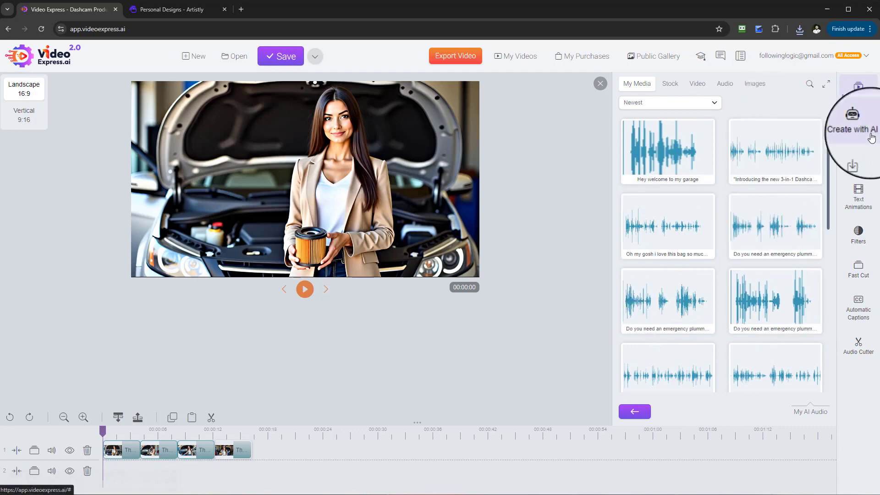
click(725, 87)
click(814, 127)
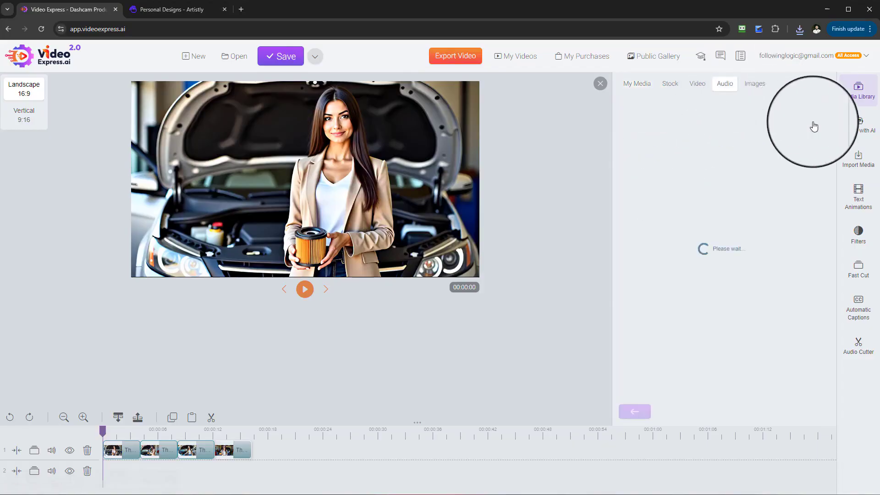
Create a new media category named "My audio clips" in My Media.
scroll(782, 288, down, 3)
scroll(782, 292, up, 3)
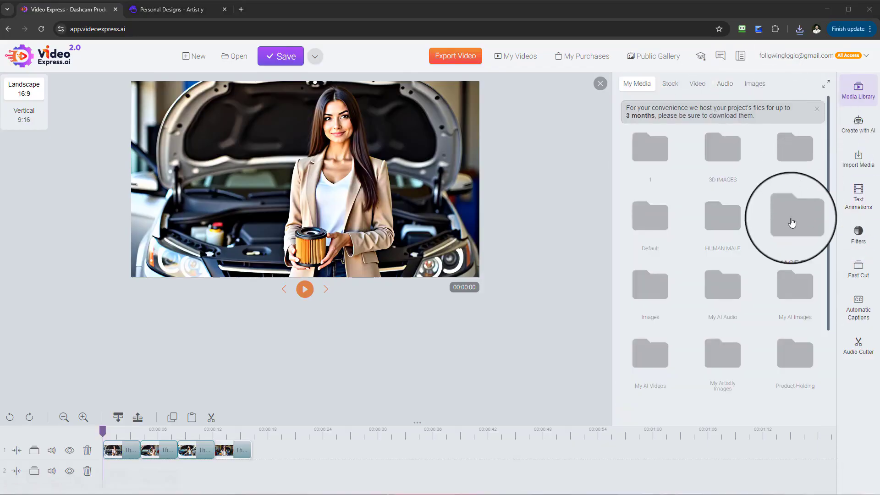
scroll(792, 225, down, 2)
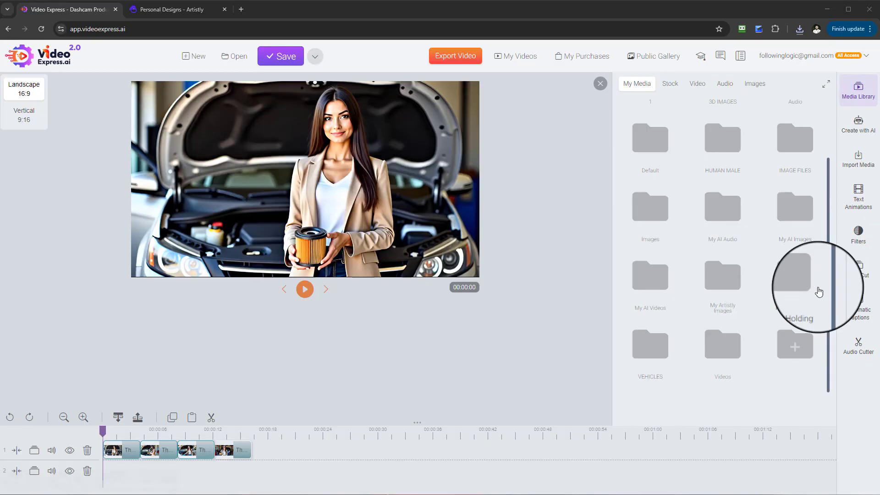
click(786, 348)
click(478, 279)
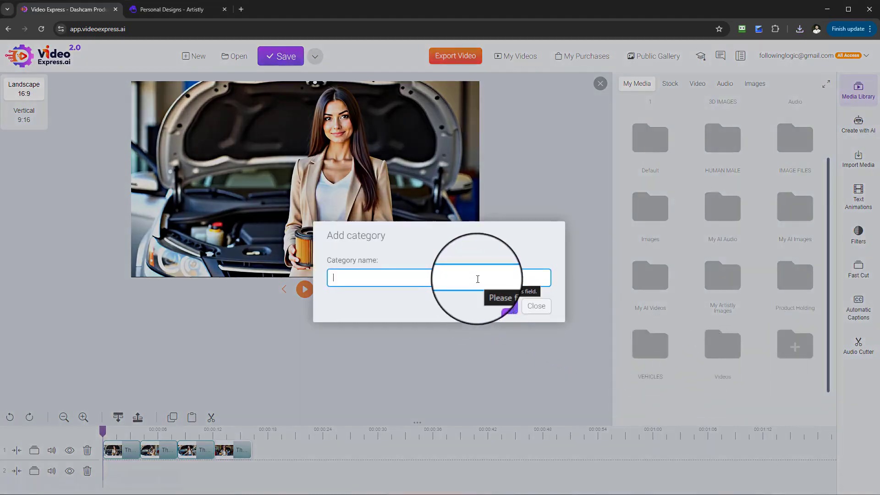
key(Caps_Lock)
text(M)
key(Caps_Lock)
text(y audio c)
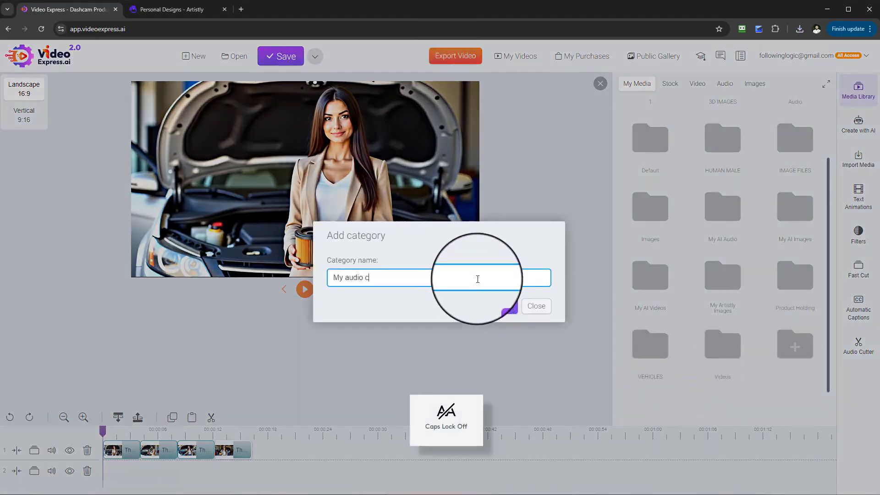
text(kuo)
key(BackSpace)
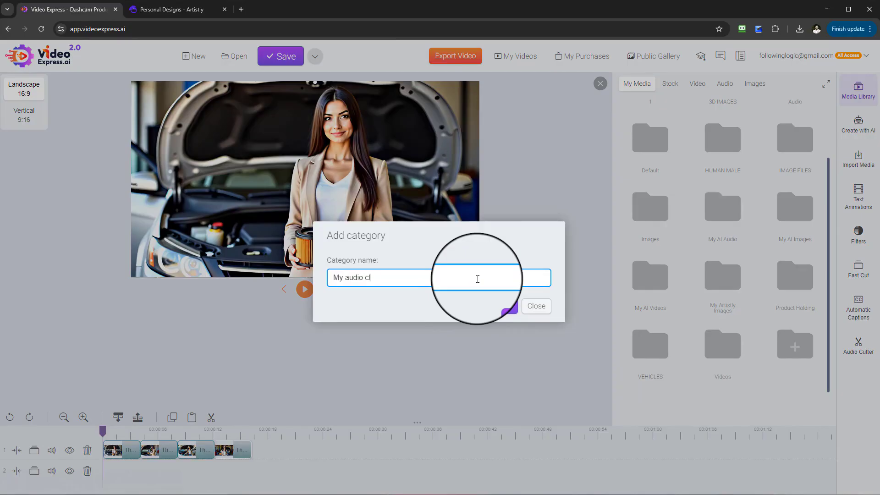
click(512, 309)
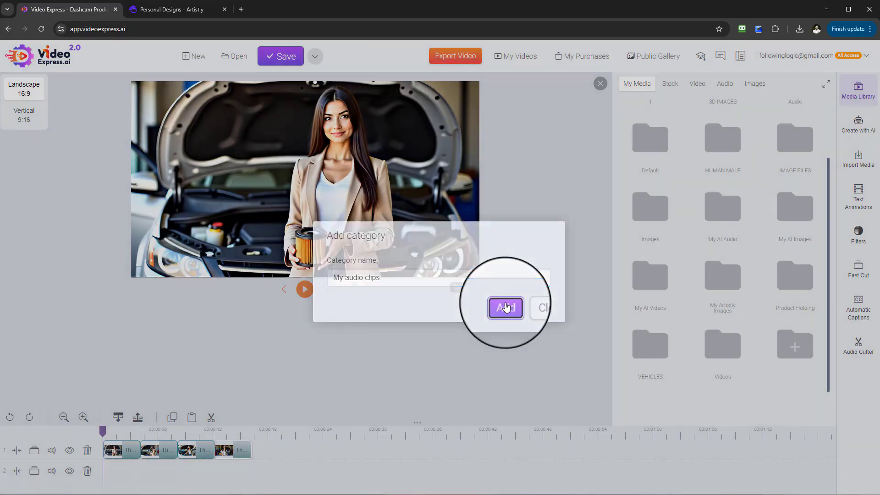
Open the My audio clips folder and add the recently downloaded speech MP3 to the media upload.
scroll(733, 349, down, 2)
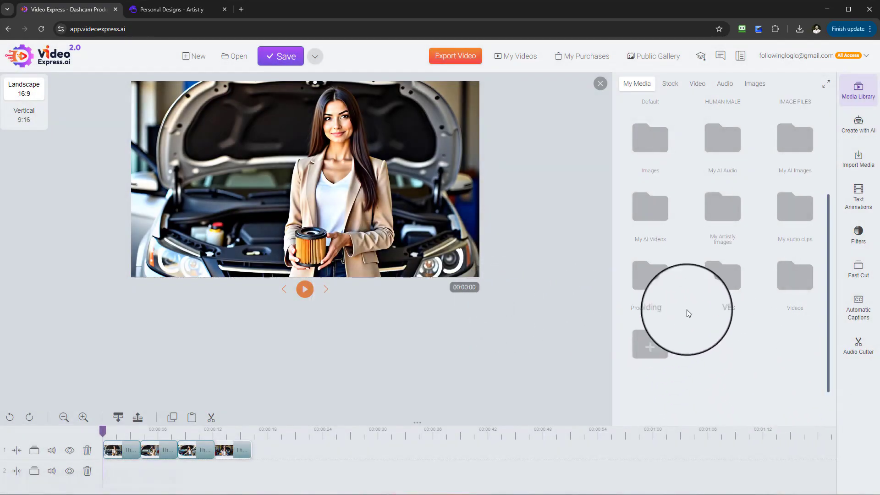
scroll(738, 316, up, 2)
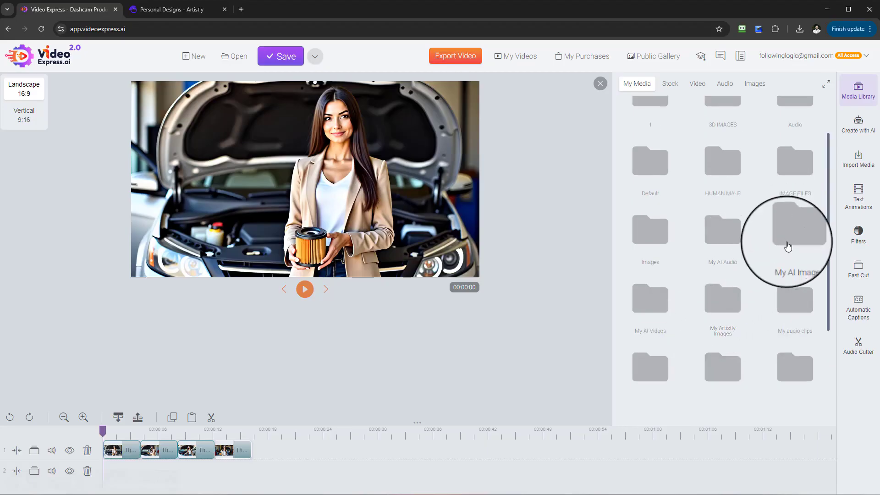
click(790, 310)
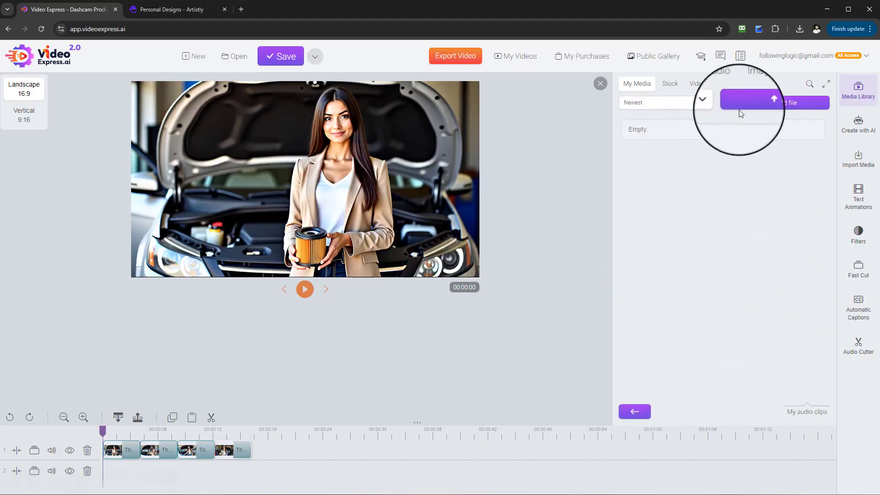
click(770, 103)
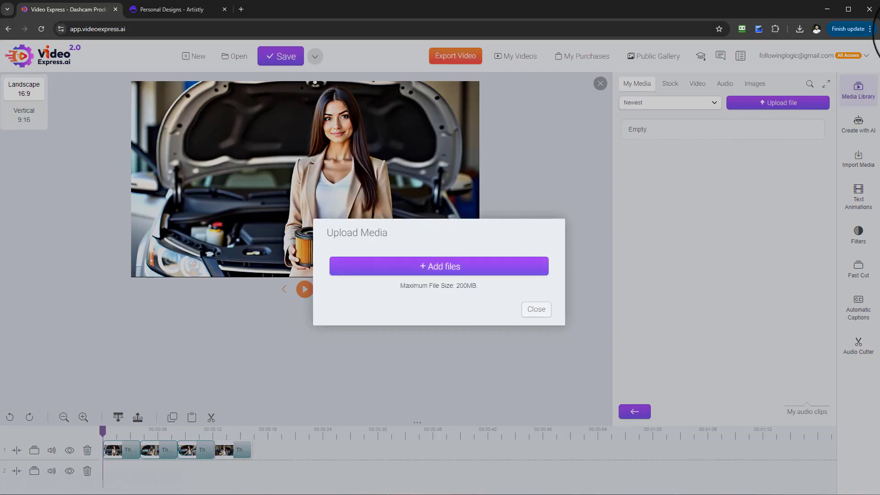
click(797, 28)
drag(743, 70, 480, 277)
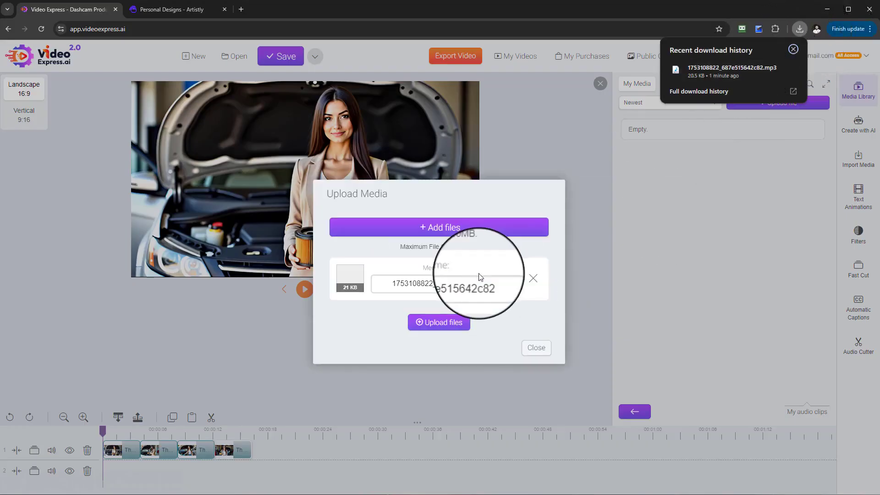
Upload the speech MP3 to the folder and place the clip at the start of track 2.
click(793, 49)
click(440, 323)
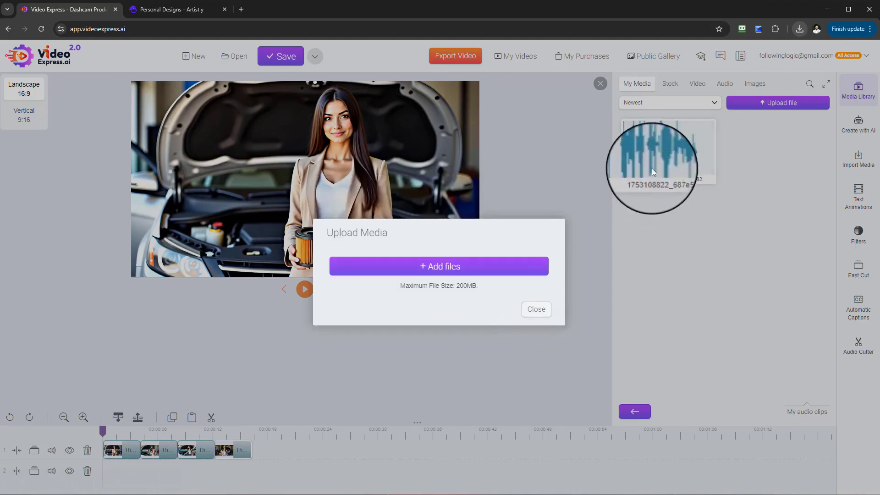
click(535, 308)
mouse_move(673, 153)
mouse_down()
mouse_move(275, 383)
mouse_move(220, 442)
mouse_move(151, 470)
mouse_up()
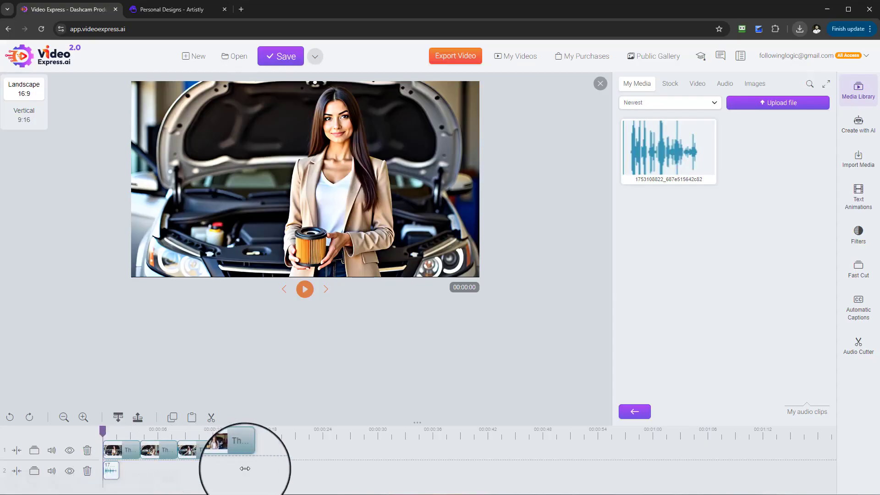
Examine the Text Animations and Text Effects presets, including the customization options of Effect12-16.
click(858, 158)
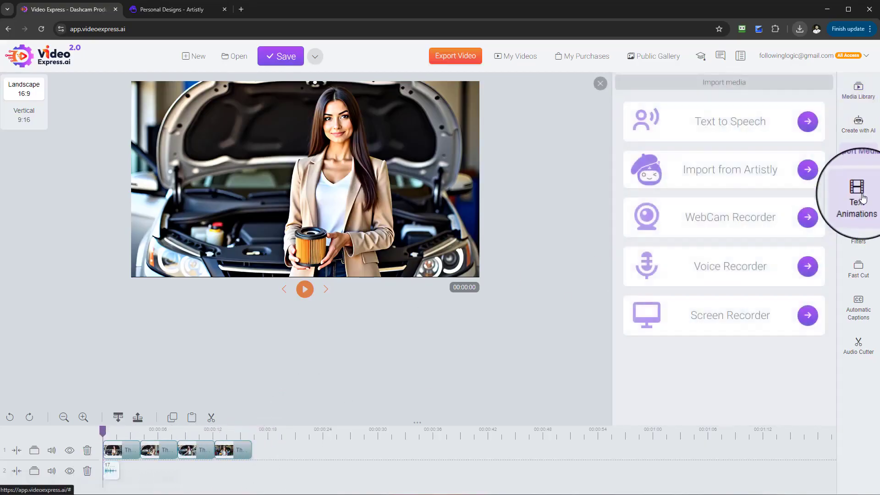
click(858, 198)
click(741, 104)
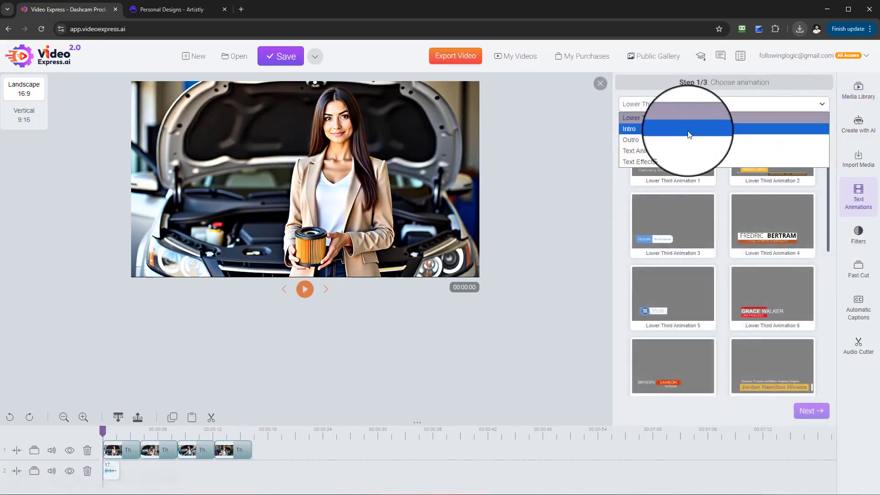
click(683, 151)
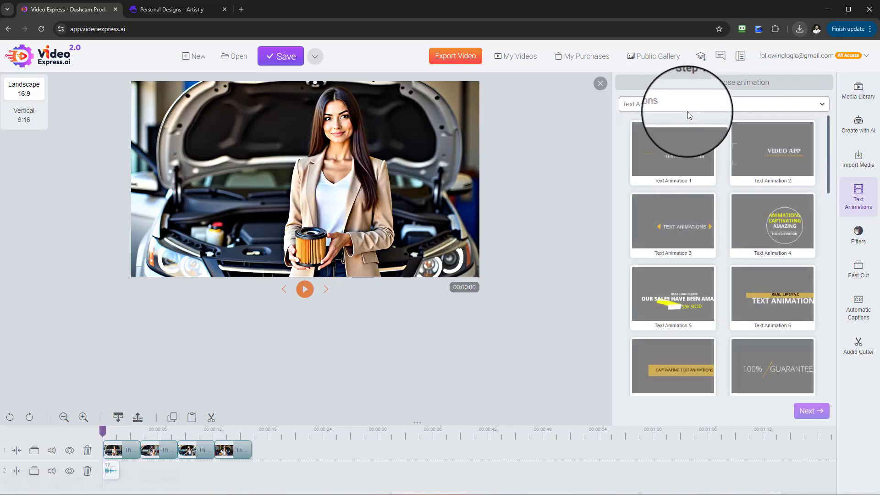
click(687, 109)
click(680, 163)
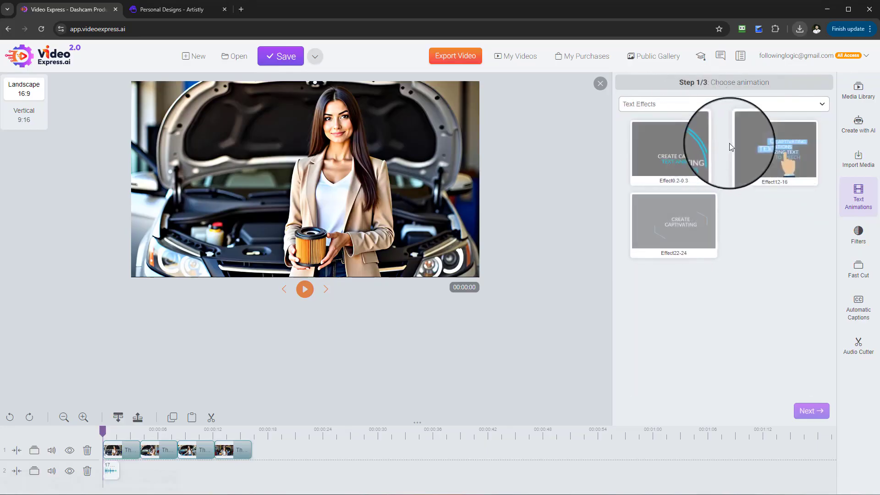
click(775, 162)
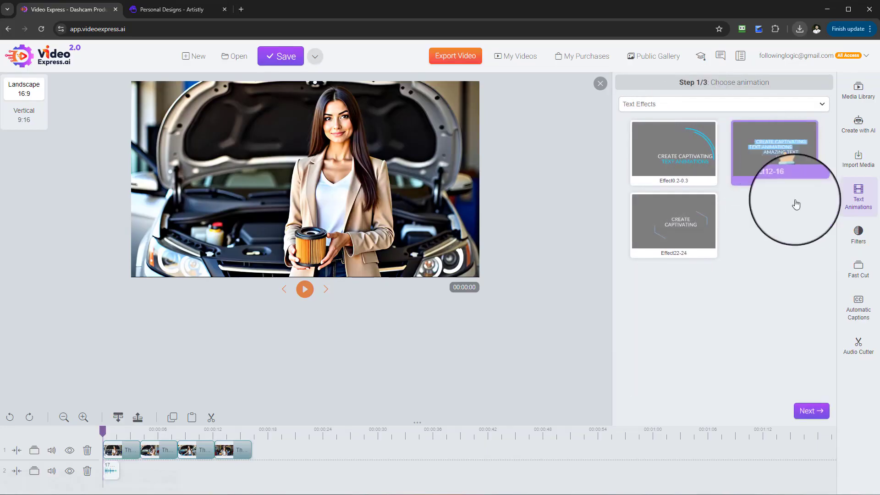
click(805, 414)
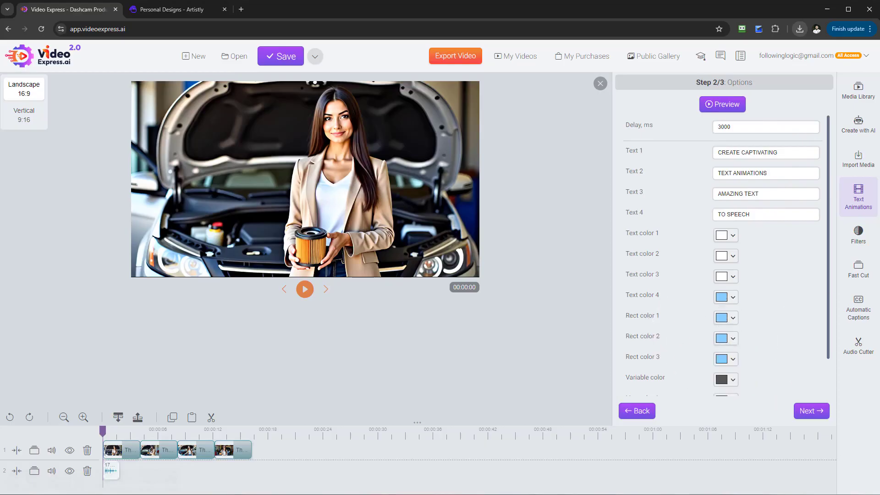
click(859, 90)
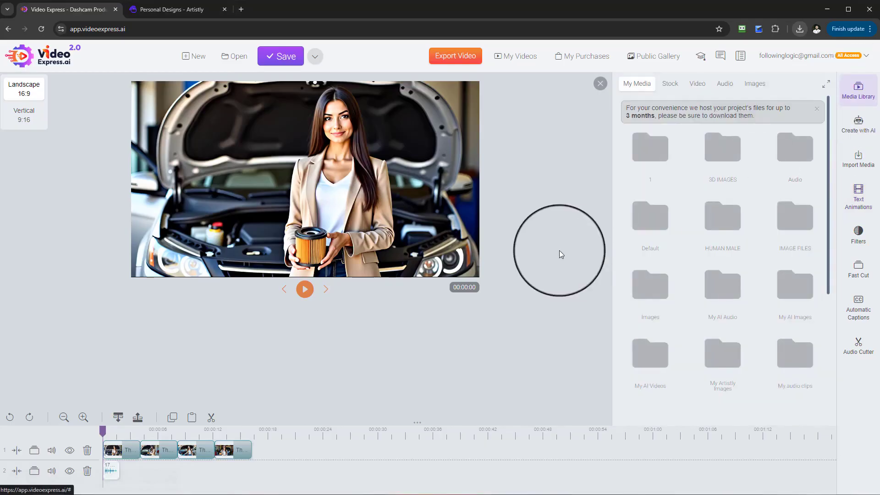
Add a Titles filter to track 2 directly after the speech clip.
click(859, 234)
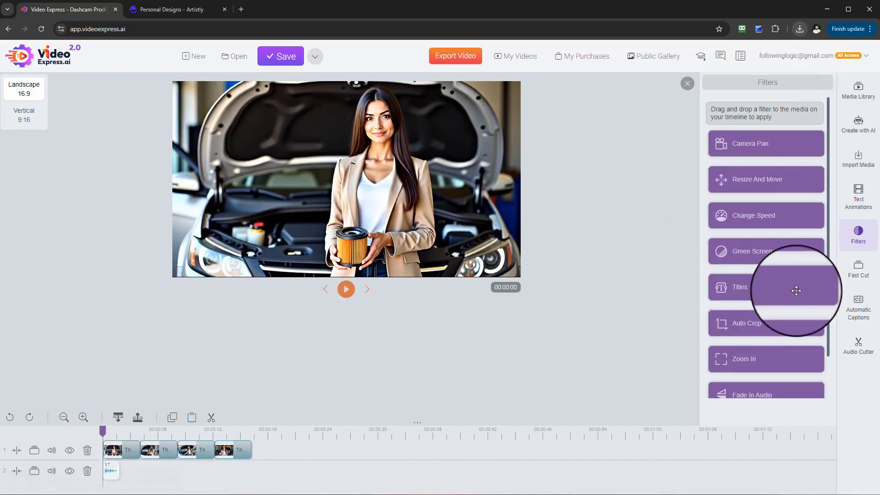
mouse_move(801, 289)
mouse_down()
mouse_move(154, 473)
mouse_move(178, 477)
mouse_up()
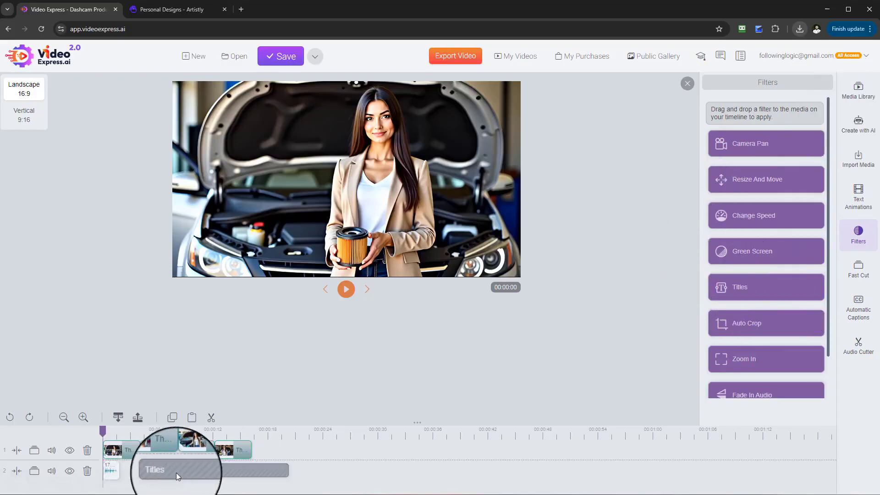
Try placing a new text element near the middle of the frame in the Titles editor, and close it without saving.
right_click(150, 472)
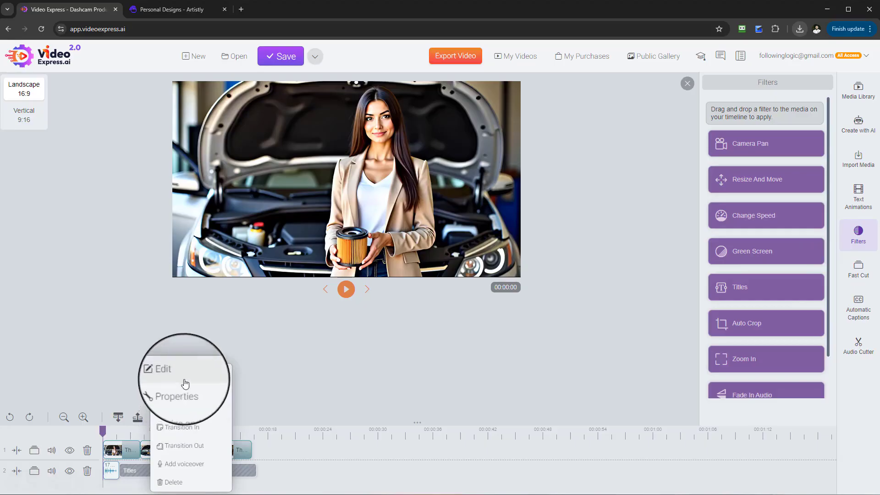
click(179, 378)
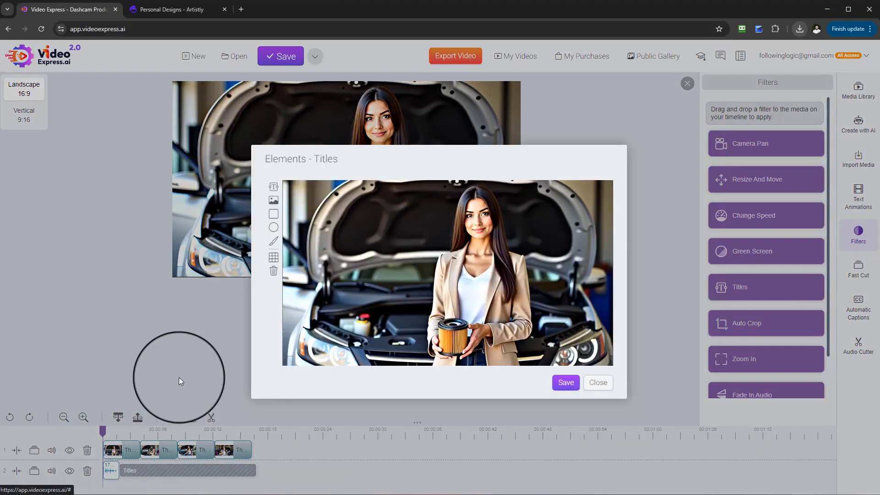
click(273, 187)
drag(311, 212, 420, 241)
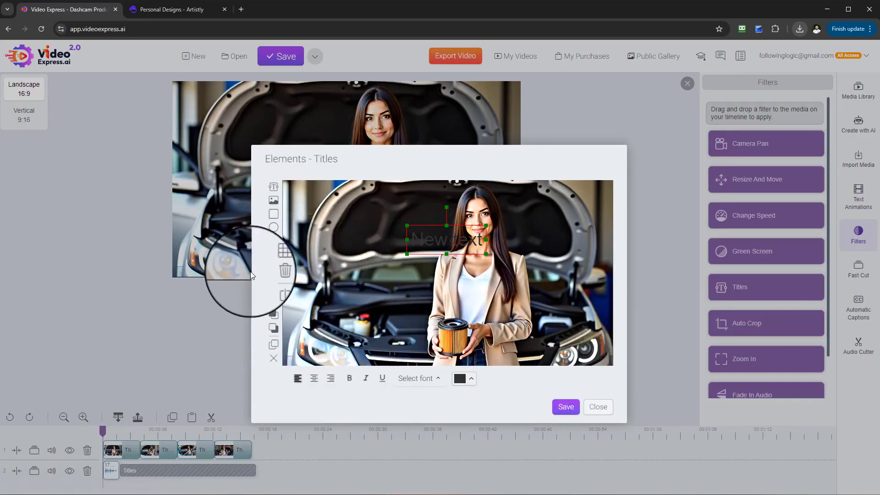
click(599, 404)
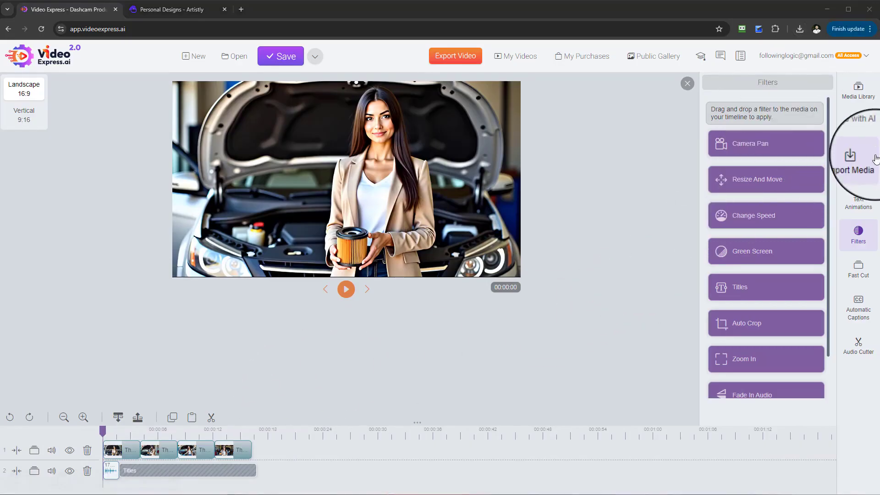
Open the Consistent Character creation tool and set the reference photo type to 2D.
click(859, 123)
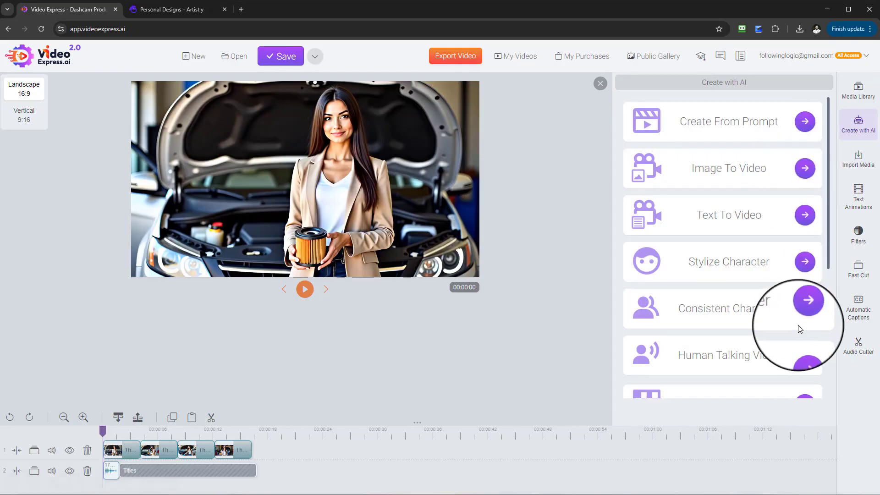
click(805, 309)
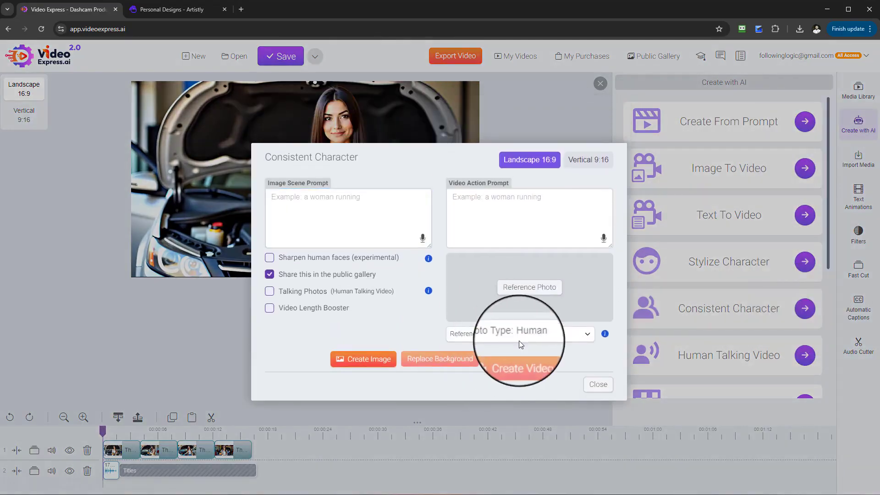
click(519, 337)
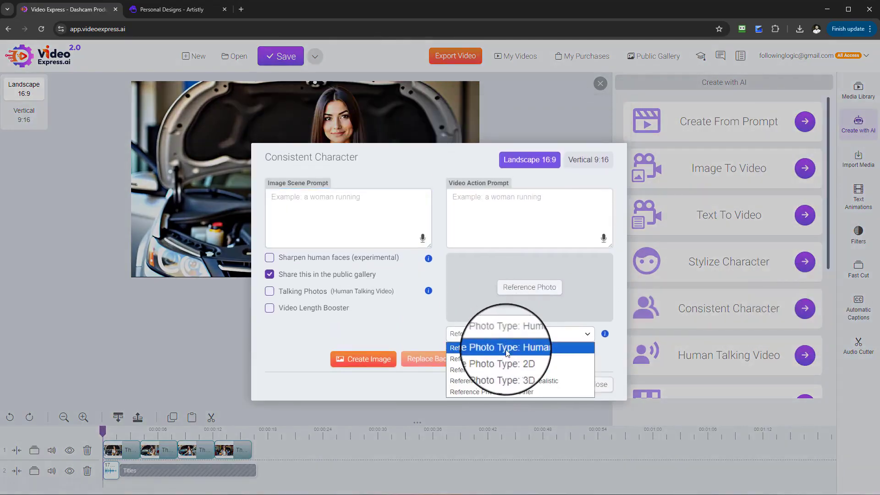
click(521, 356)
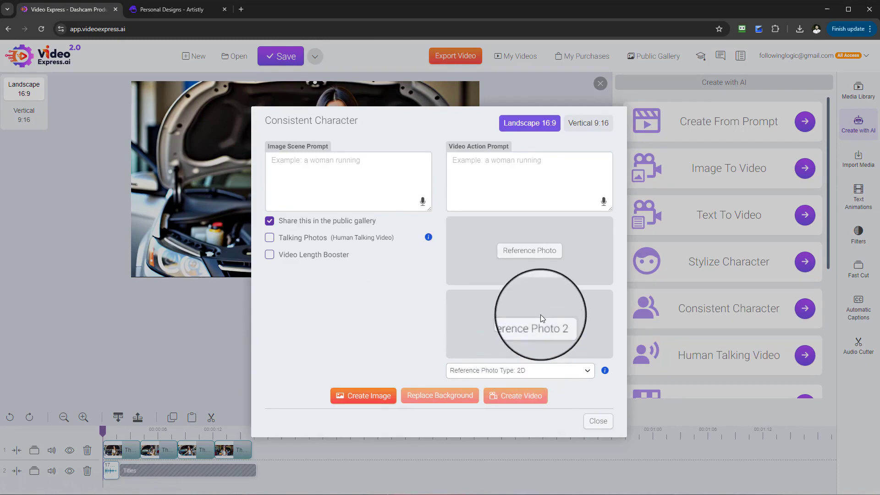
Choose the full-body image of the man in a dark suit from My Artistly Images as the first reference photo.
click(532, 250)
scroll(486, 270, down, 3)
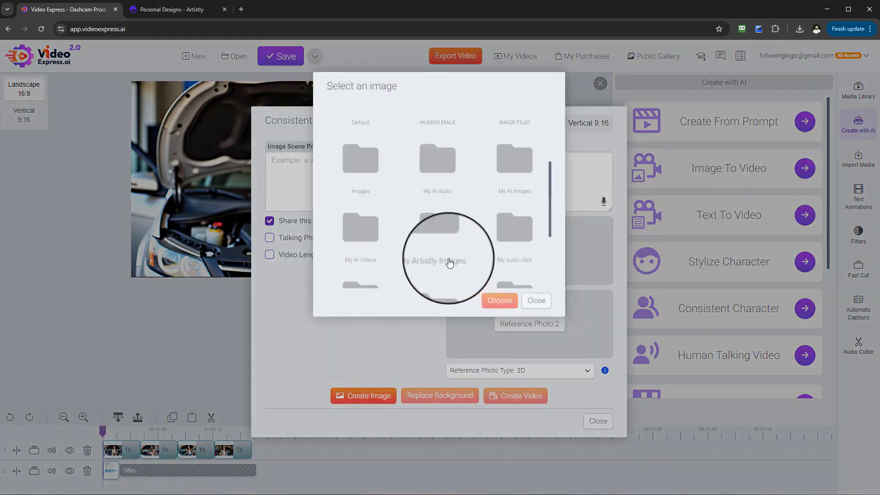
click(440, 232)
scroll(519, 276, down, 9)
scroll(459, 266, up, 2)
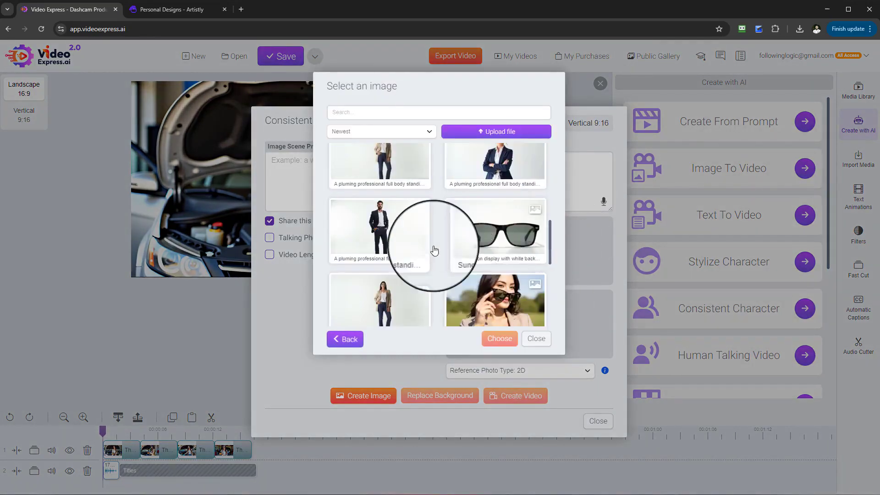
click(413, 252)
click(500, 338)
Choose the seated teddy bear image as the second reference photo, and close Consistent Character without creating anything.
click(543, 331)
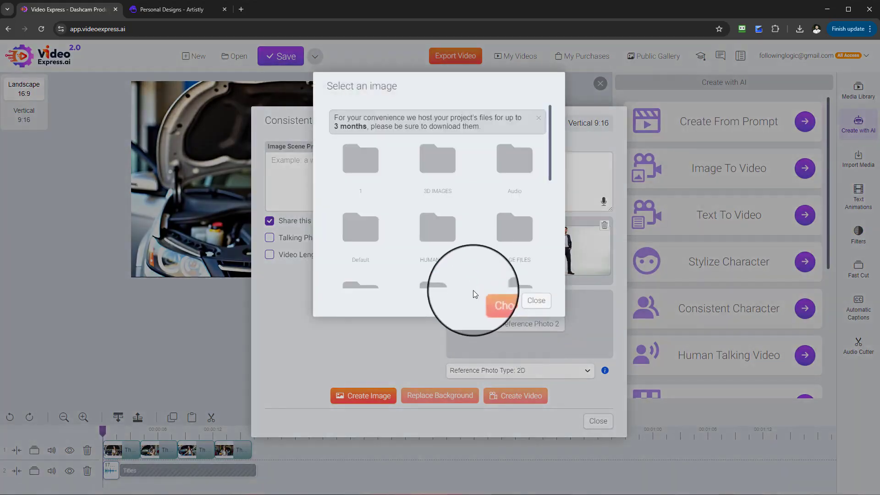
scroll(472, 295, down, 3)
click(428, 191)
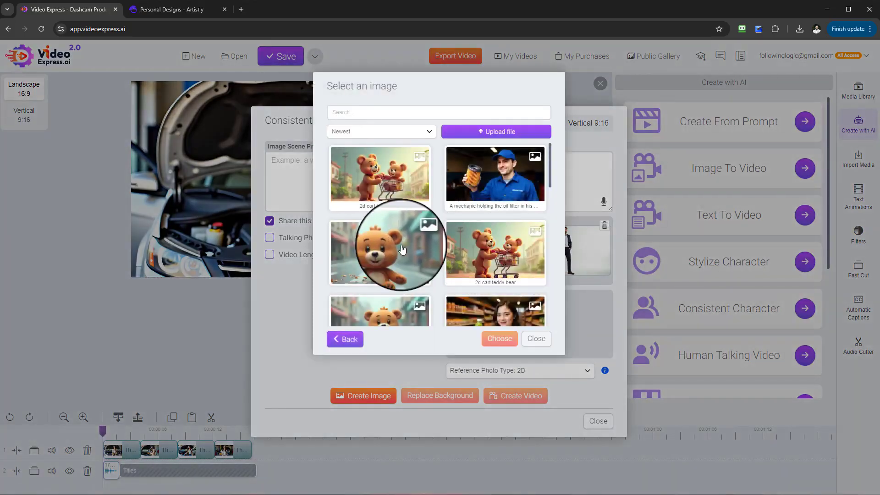
click(369, 255)
click(499, 340)
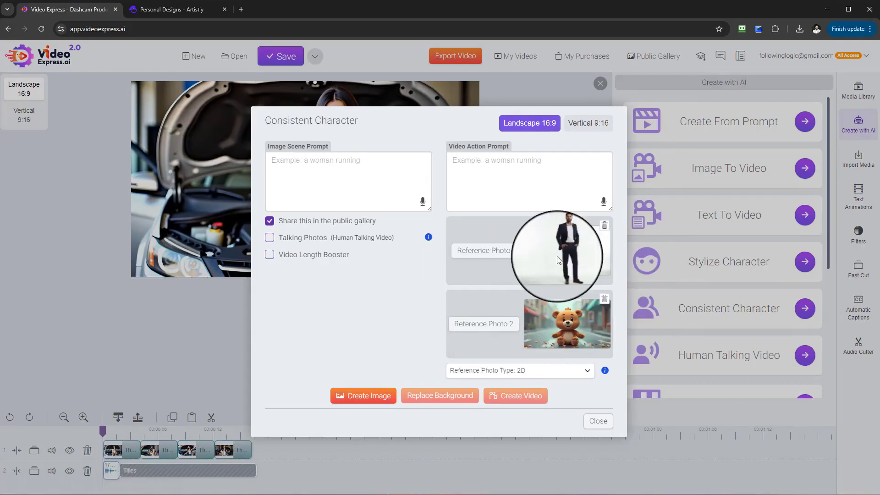
click(598, 420)
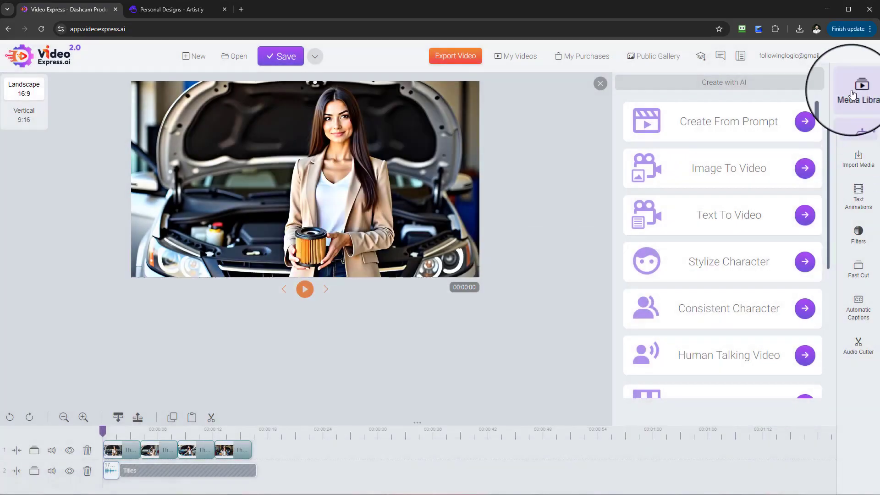
Add the clip of the suited man with the teddy bear from My AI Videos to the end of track 1.
click(858, 90)
scroll(734, 207, down, 1)
click(652, 287)
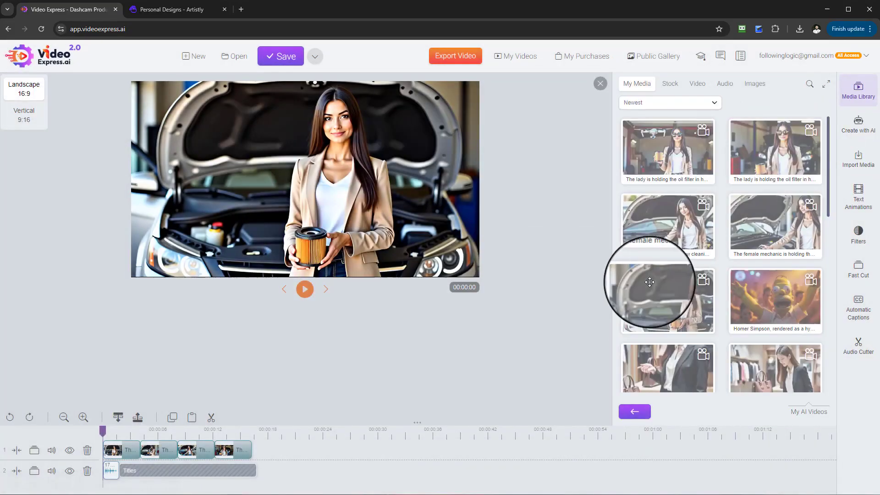
scroll(648, 281, down, 5)
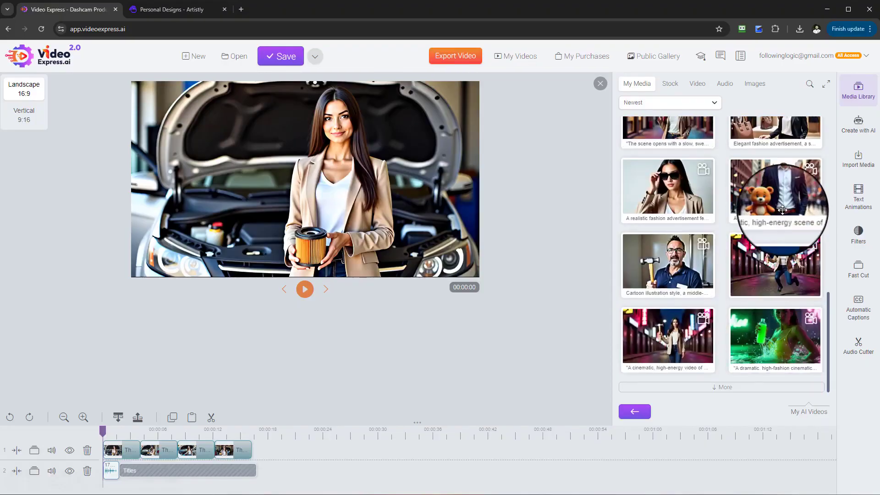
drag(775, 232, 289, 444)
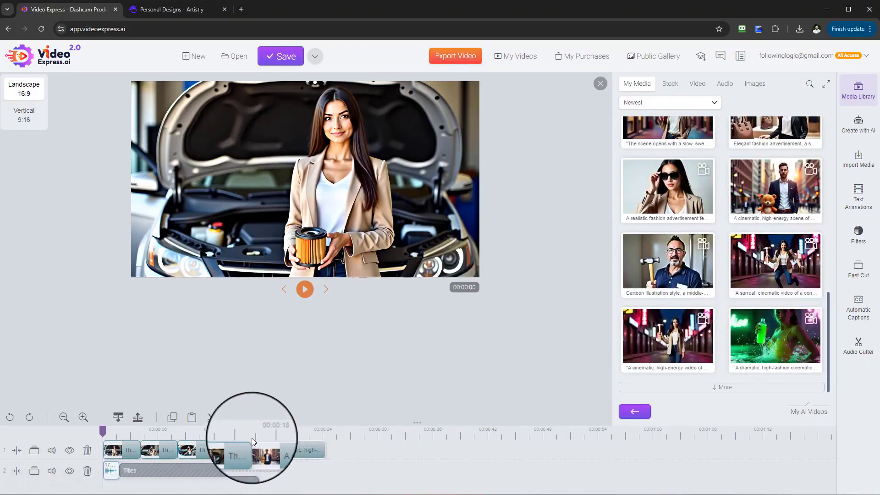
Play the teddy bear clip from its start on the timeline, and browse more clips in My AI Videos.
click(252, 438)
click(304, 289)
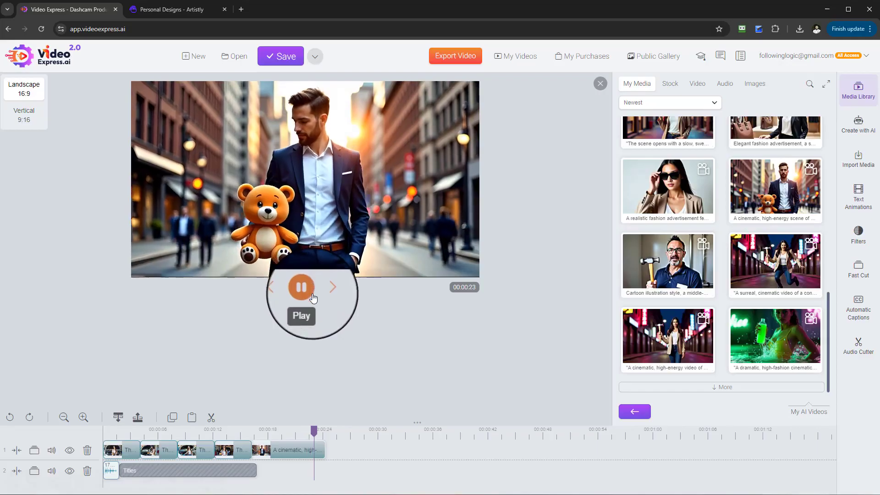
click(310, 293)
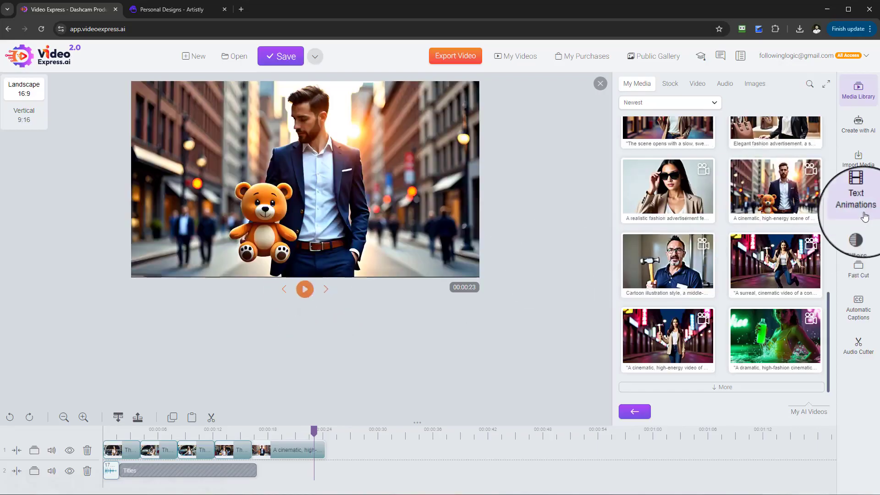
click(745, 389)
scroll(745, 326, down, 10)
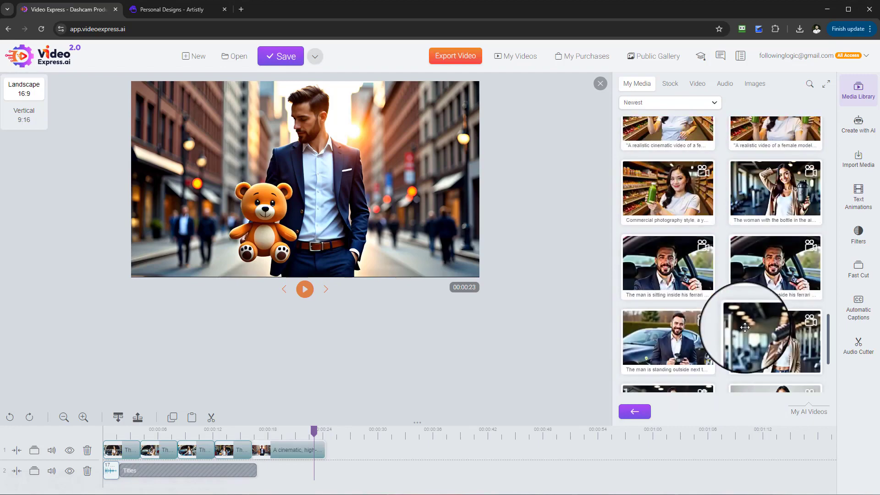
scroll(745, 327, down, 3)
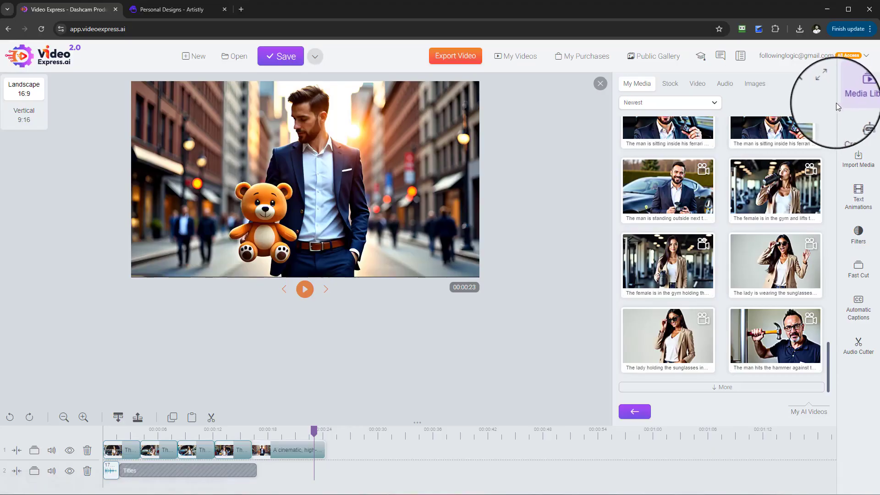
Reopen the Consistent Character tool and review the available reference photo types.
click(866, 133)
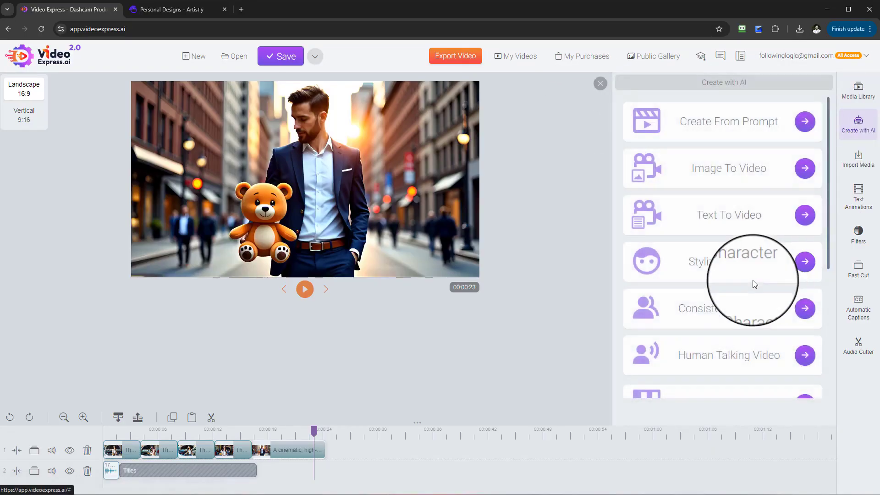
click(804, 308)
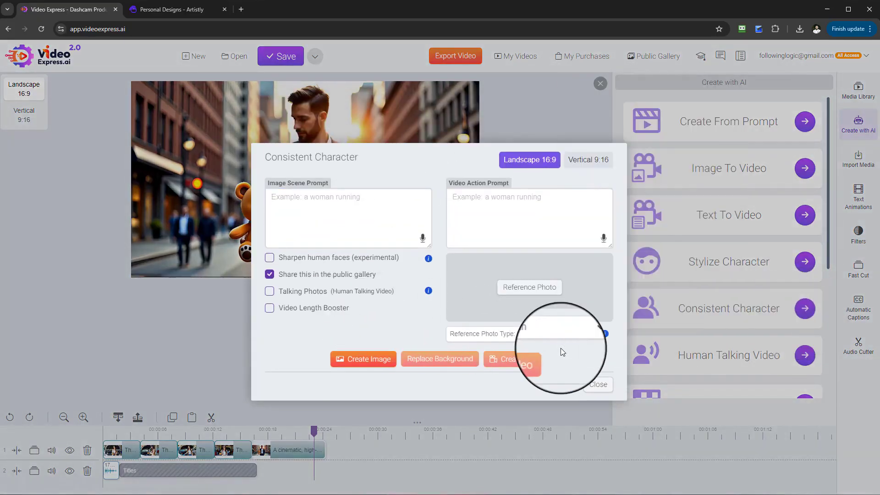
right_click(560, 348)
key(Escape)
click(546, 339)
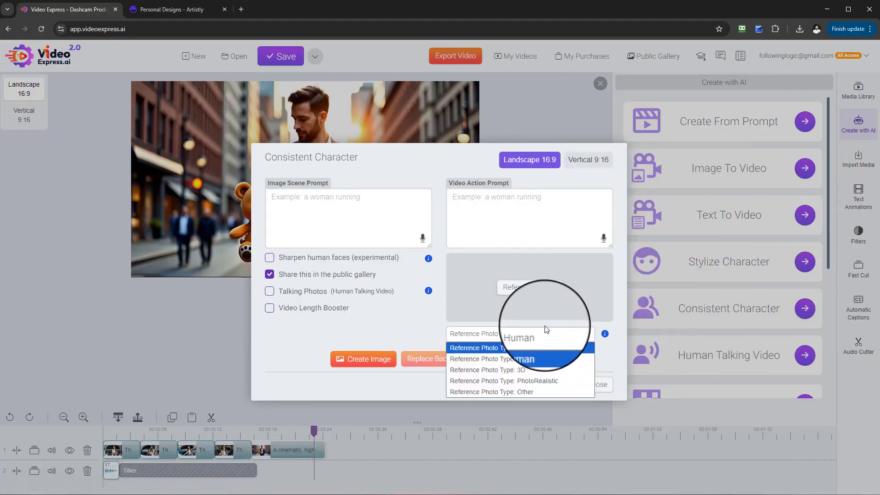
click(295, 339)
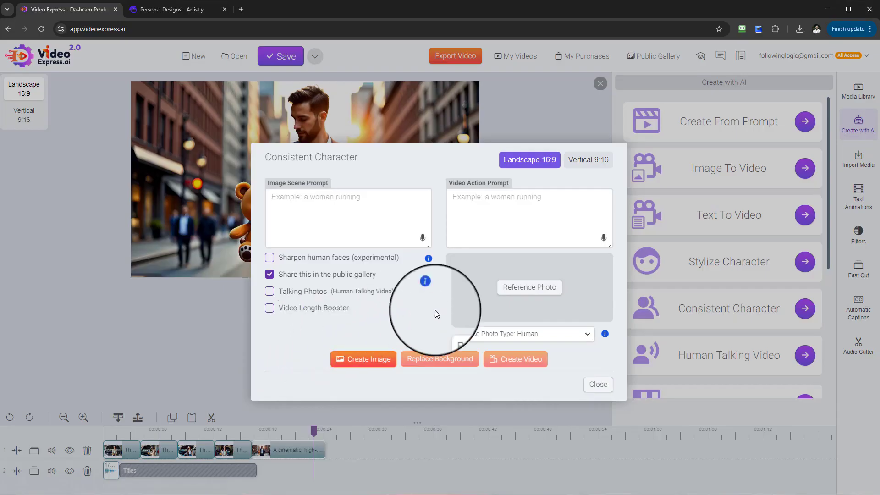